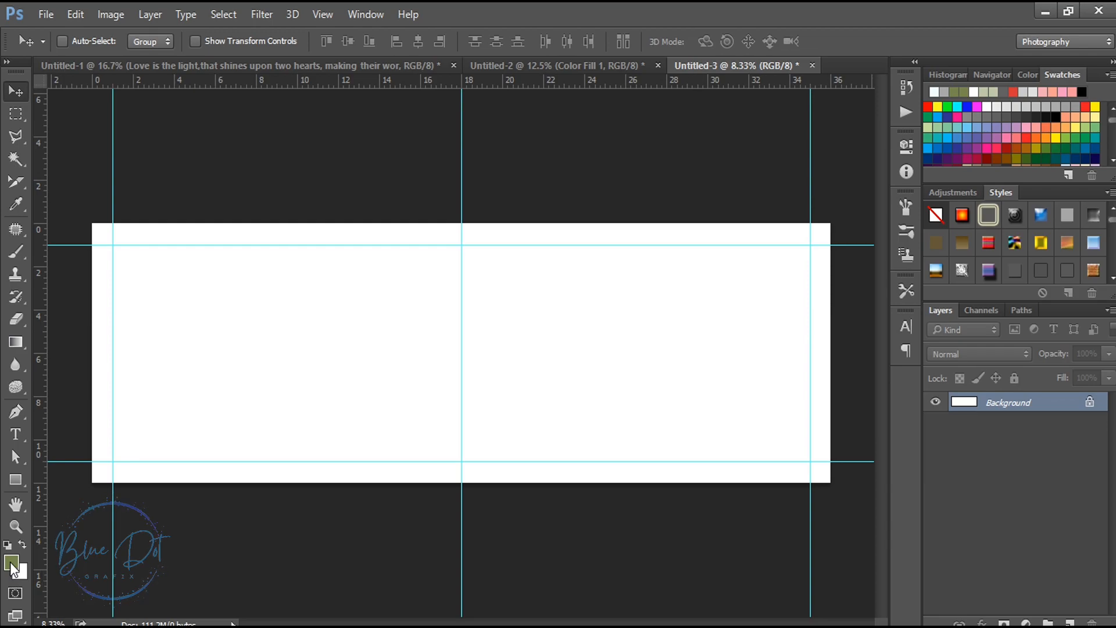
# - Create an olive-green rectangle 3000 px wide and 2640 px high on the blank canvas
pyautogui.click(16, 479)
pyautogui.click(518, 290)
pyautogui.write('5313')
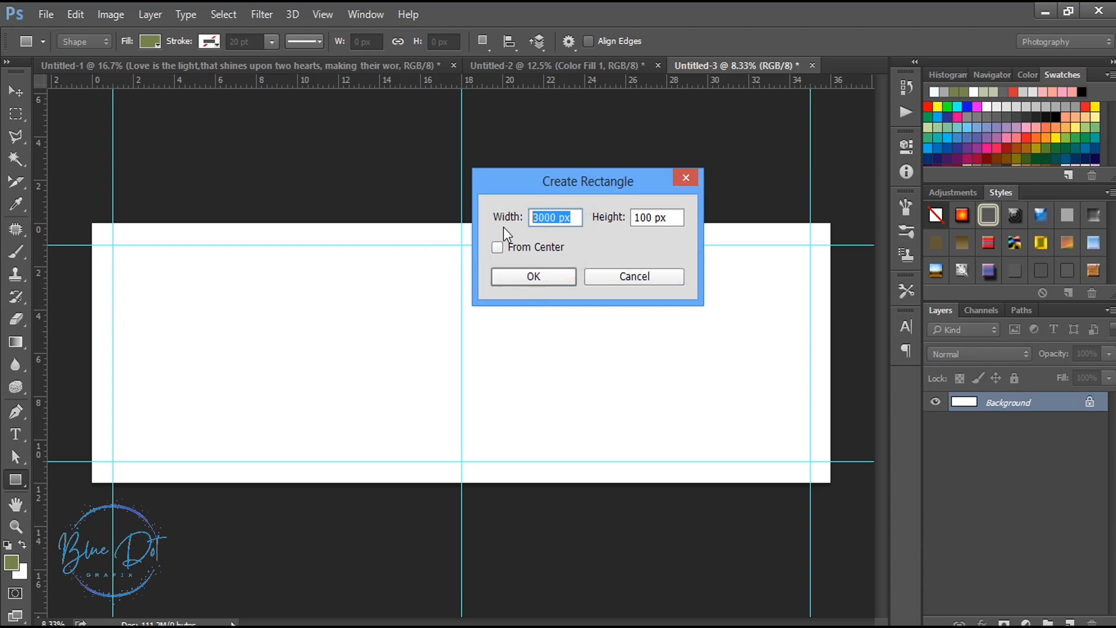
pyautogui.write('5313')
pyautogui.press('Tab')
pyautogui.click(563, 260)
pyautogui.click(672, 217)
pyautogui.write('264')
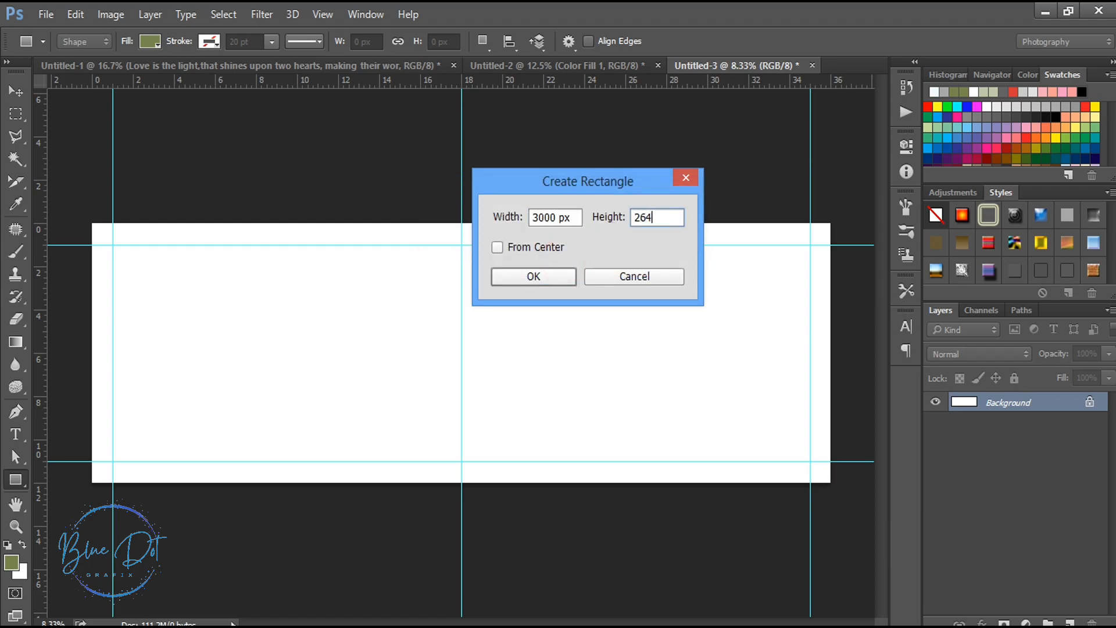
pyautogui.write('0')
pyautogui.click(545, 276)
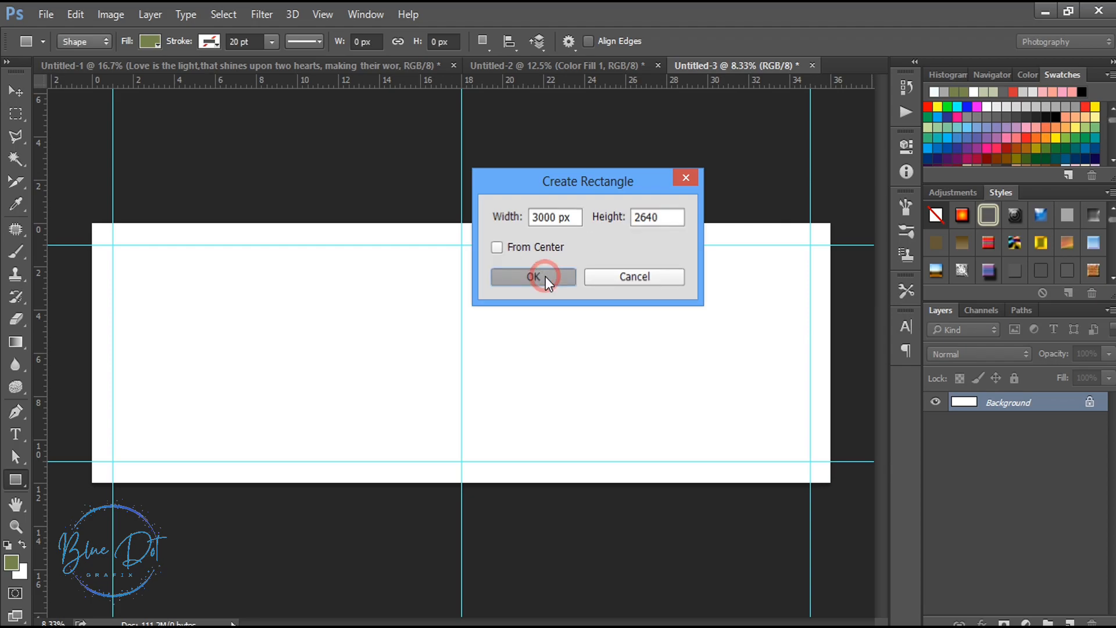
pyautogui.click(859, 135)
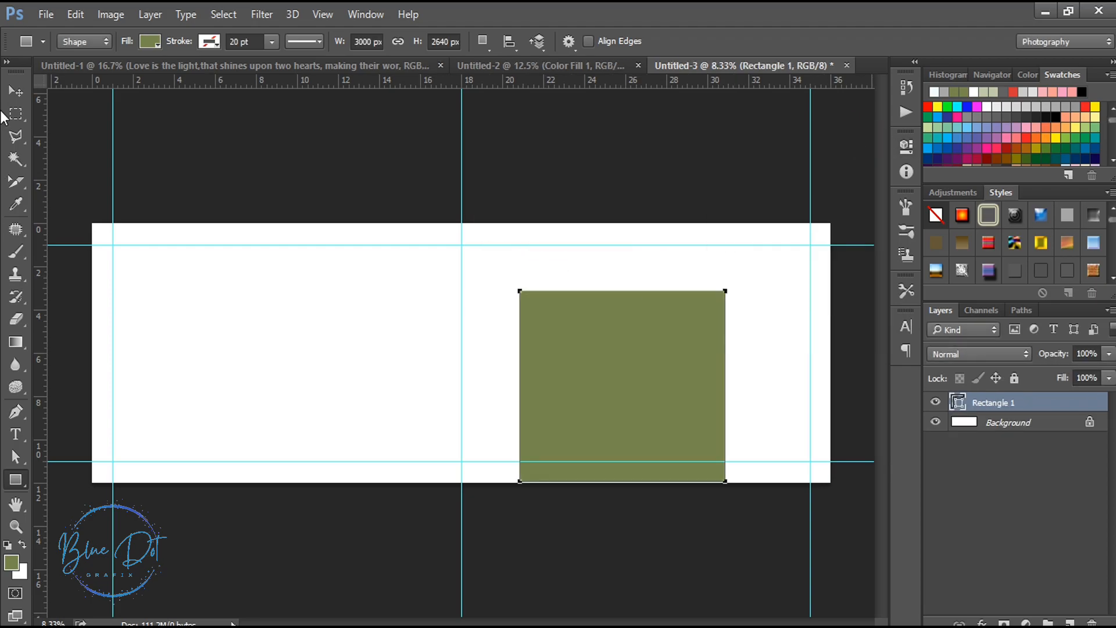
# - Move the green rectangle so its left edge meets the centre guide and its top edge sits just below the upper guide
pyautogui.press('v')
pyautogui.moveTo(581, 360); pyautogui.dragTo(515, 321)
pyautogui.click(906, 171)
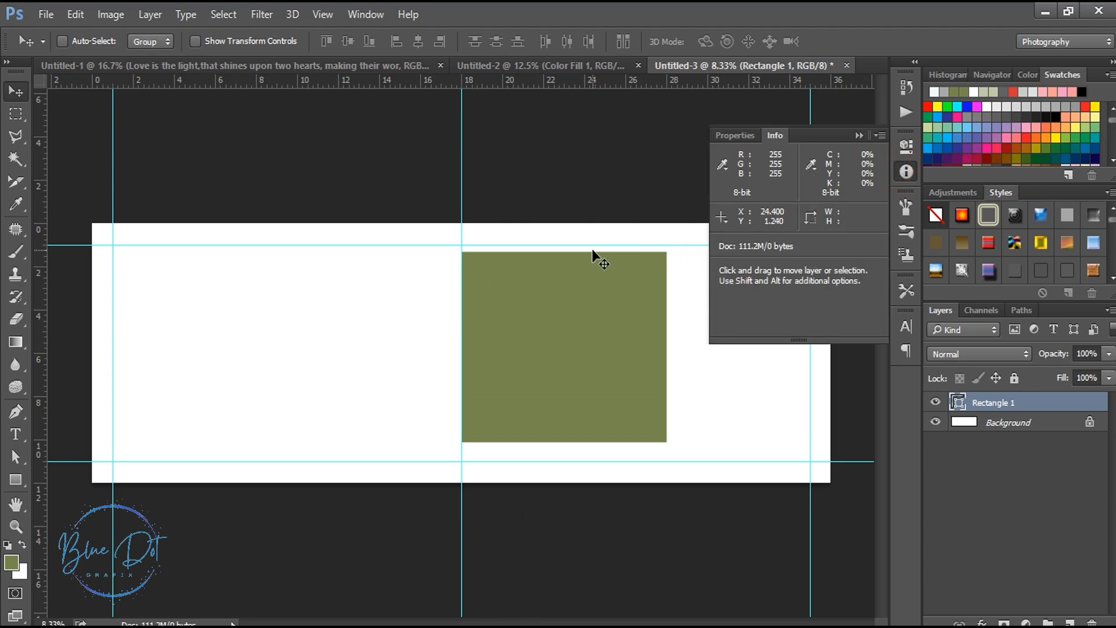
pyautogui.moveTo(592, 248); pyautogui.dragTo(591, 242)
pyautogui.hotkey('shift', 'Down')
pyautogui.hotkey('shift', 'Down')
pyautogui.hotkey('shift', 'Down')
pyautogui.hotkey('shift', 'Down')
pyautogui.hotkey('shift', 'Down')
pyautogui.hotkey('shift', 'Down')
pyautogui.hotkey('shift', 'Down')
pyautogui.hotkey('shift', 'Down')
pyautogui.hotkey('shift', 'Down')
pyautogui.hotkey('shift', 'Down')
pyautogui.hotkey('shift', 'Up')
pyautogui.hotkey('shift', 'Up')
pyautogui.hotkey('shift', 'Up')
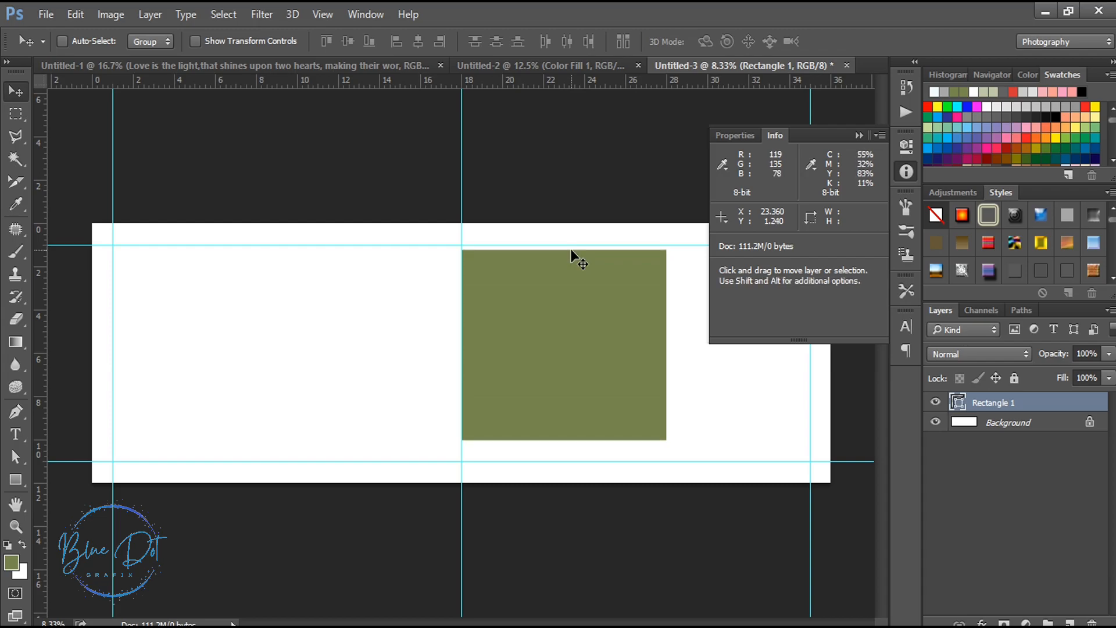
pyautogui.click(859, 135)
# - Stretch the green rectangle horizontally from the centre guide to the canvas's right edge, making it 5400 px wide
pyautogui.hotkey('ctrl', 't')
pyautogui.moveTo(666, 345); pyautogui.dragTo(840, 343)
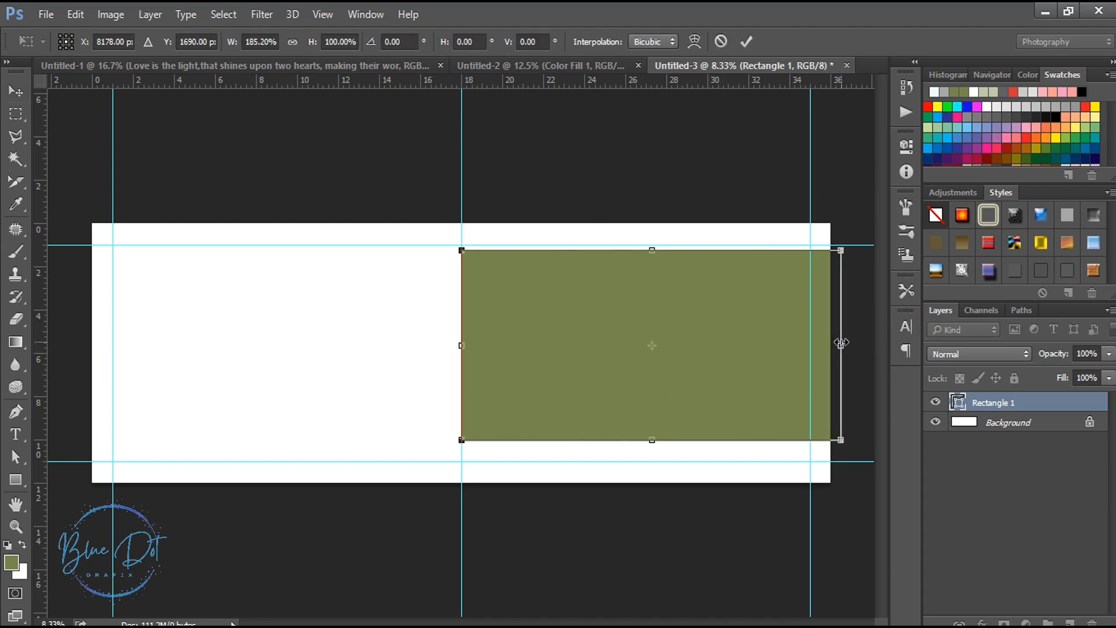
pyautogui.press('Return')
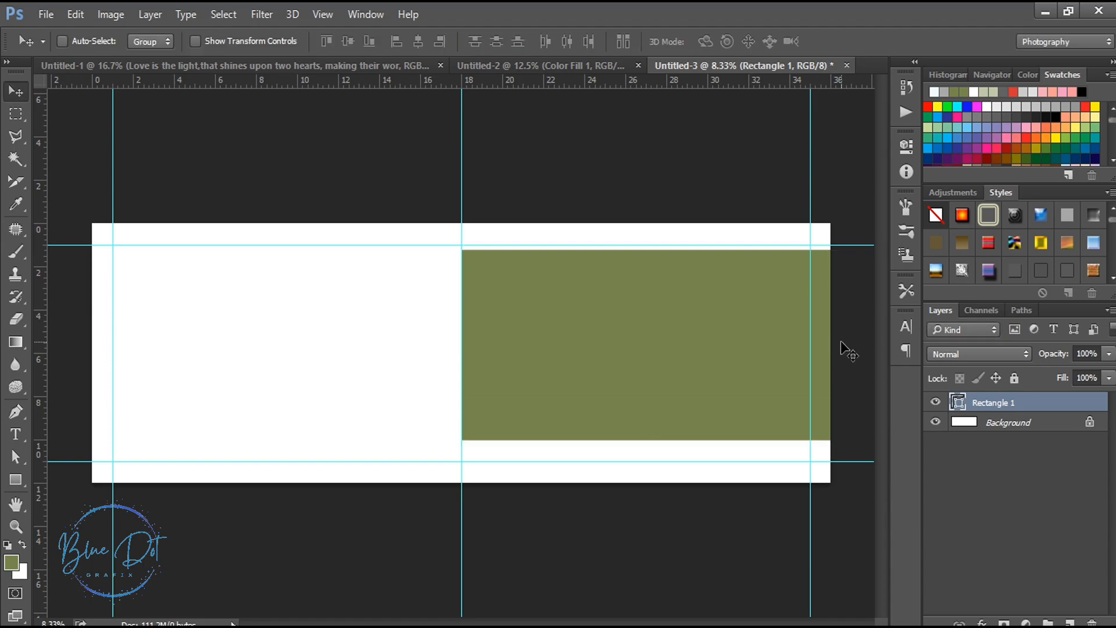
pyautogui.click(15, 480)
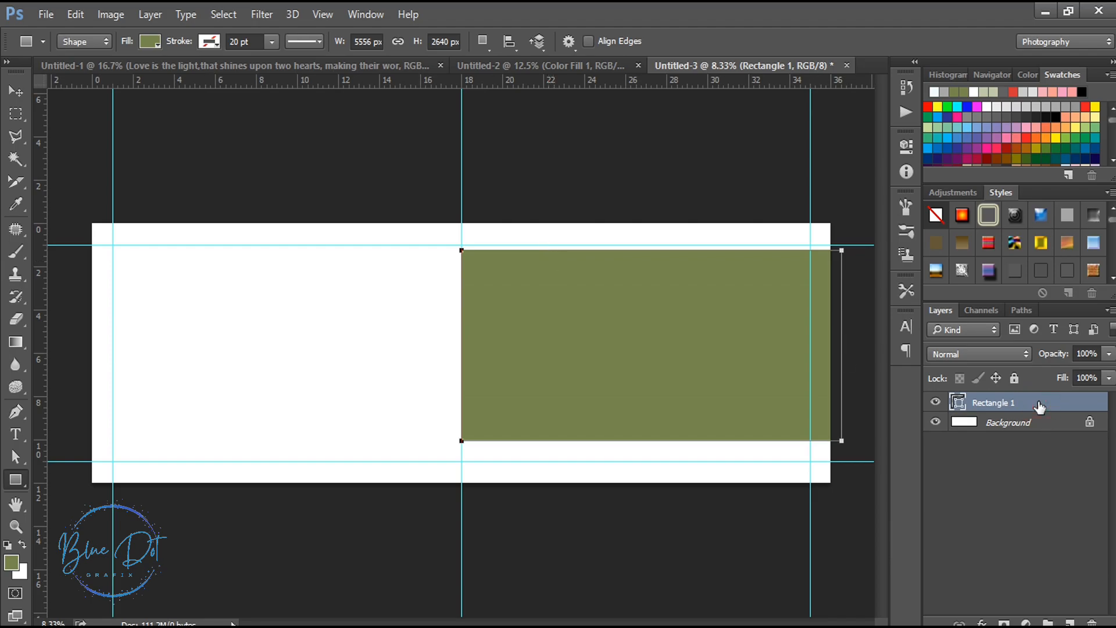
pyautogui.hotkey('ctrl', 't')
pyautogui.moveTo(842, 345); pyautogui.dragTo(829, 349)
pyautogui.press('Return')
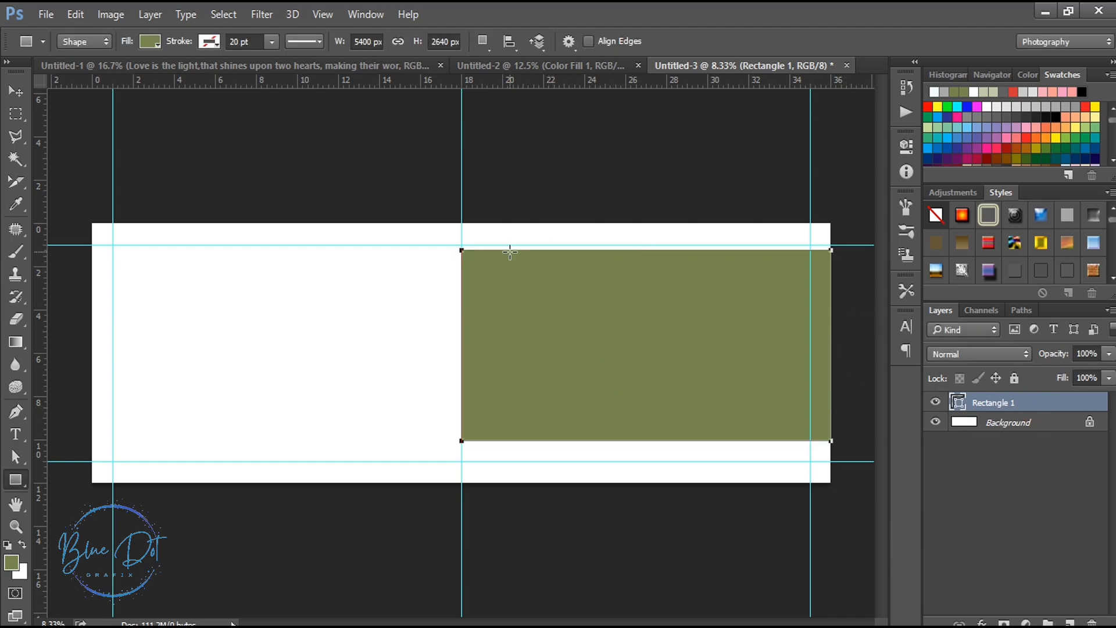
# - Create a second rectangle 3000 px wide and 2909 px high over the first one
pyautogui.click(523, 304)
pyautogui.moveTo(659, 215); pyautogui.dragTo(626, 225)
pyautogui.write('2909')
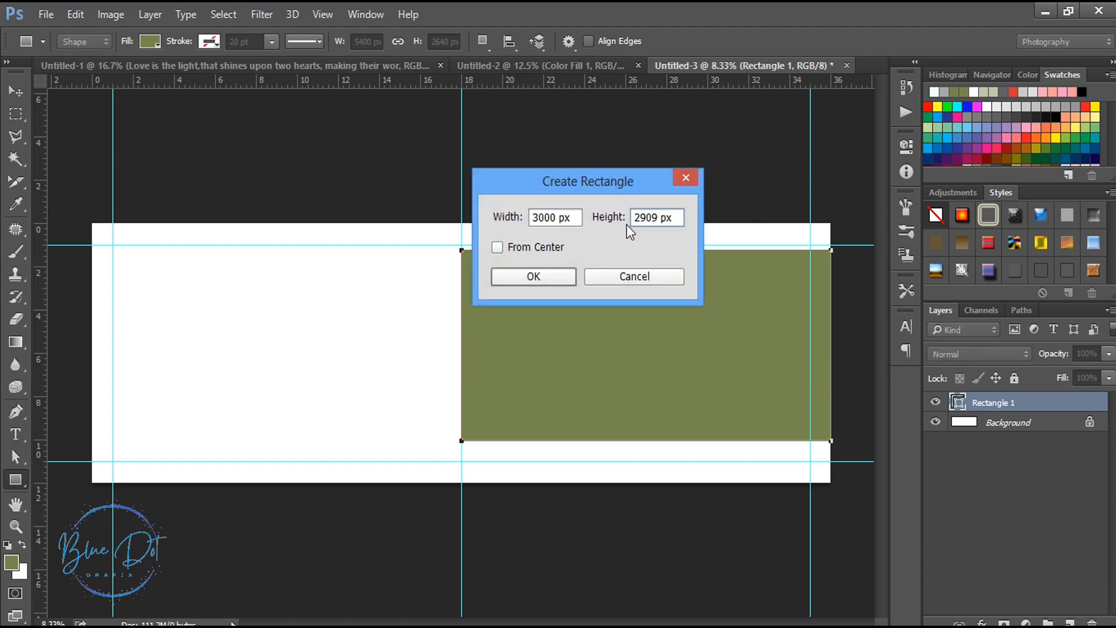
pyautogui.click(557, 276)
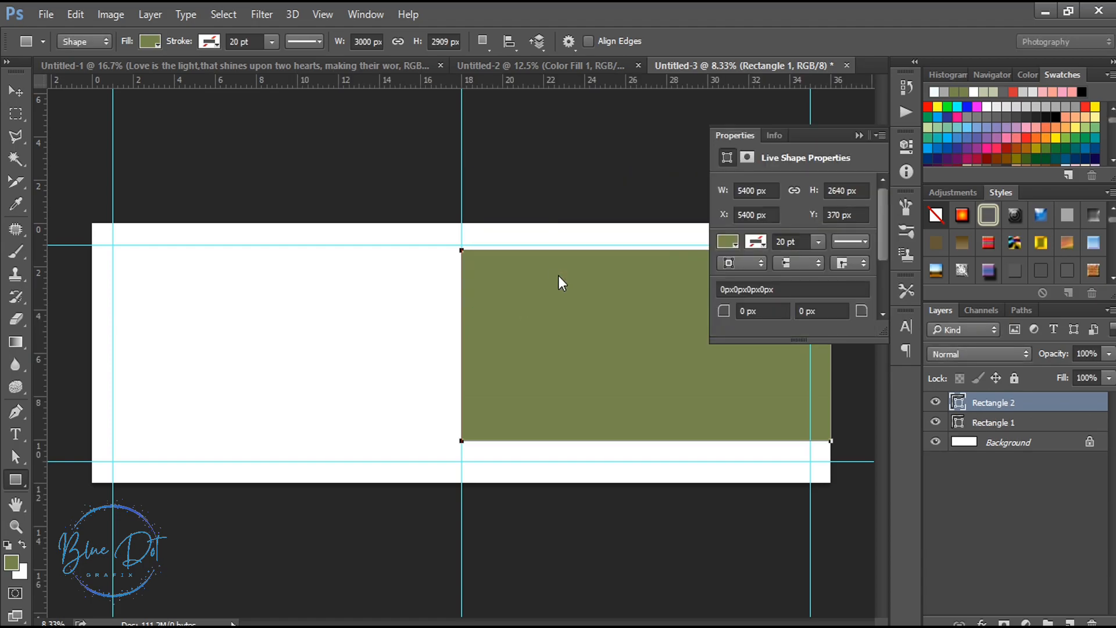
pyautogui.click(856, 136)
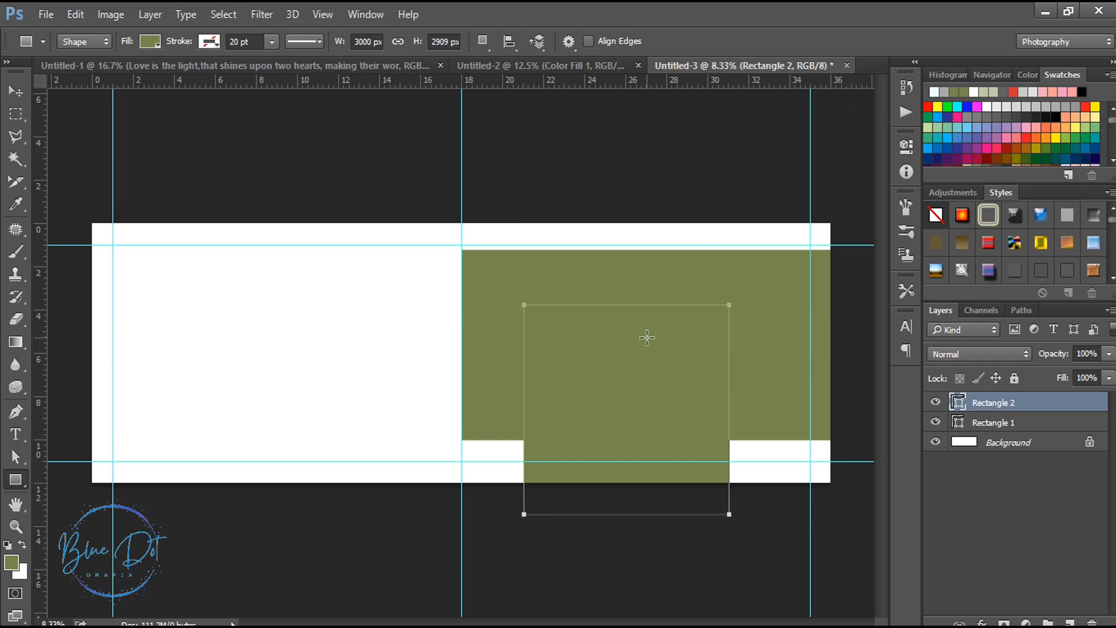
# - Give the second rectangle a white stroke 3 pt wide
pyautogui.click(209, 41)
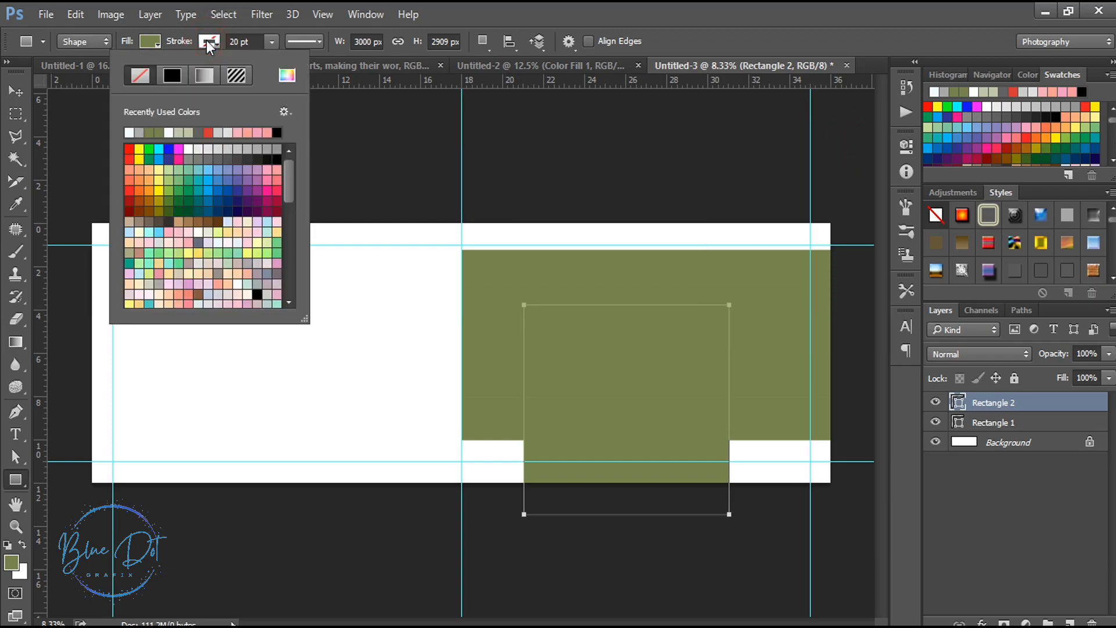
pyautogui.click(129, 133)
pyautogui.moveTo(262, 42); pyautogui.dragTo(197, 58)
pyautogui.write('3')
pyautogui.press('Return')
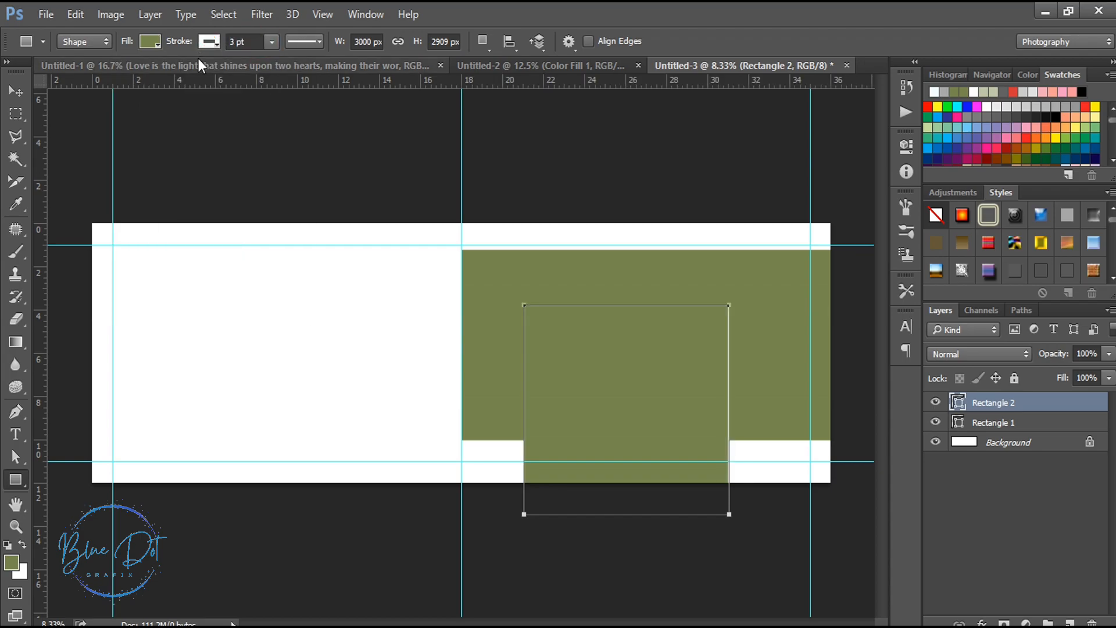
pyautogui.click(303, 42)
pyautogui.click(267, 175)
pyautogui.click(305, 41)
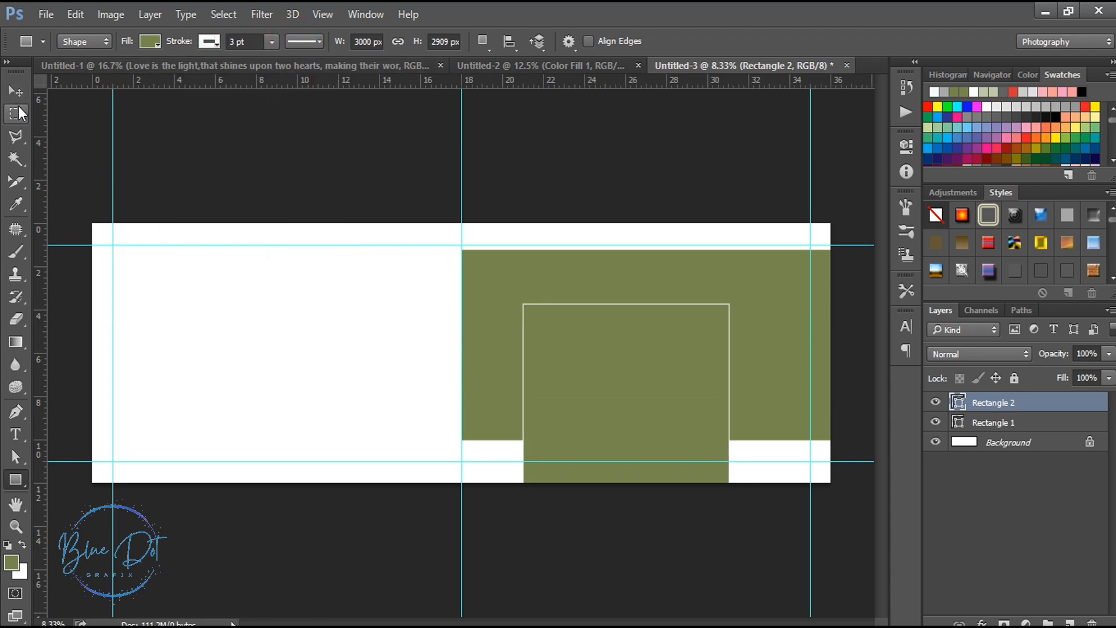
# - Move the second rectangle up so its bottom edge rests on the lower guide
pyautogui.click(16, 93)
pyautogui.moveTo(620, 371); pyautogui.dragTo(625, 340)
pyautogui.click(14, 480)
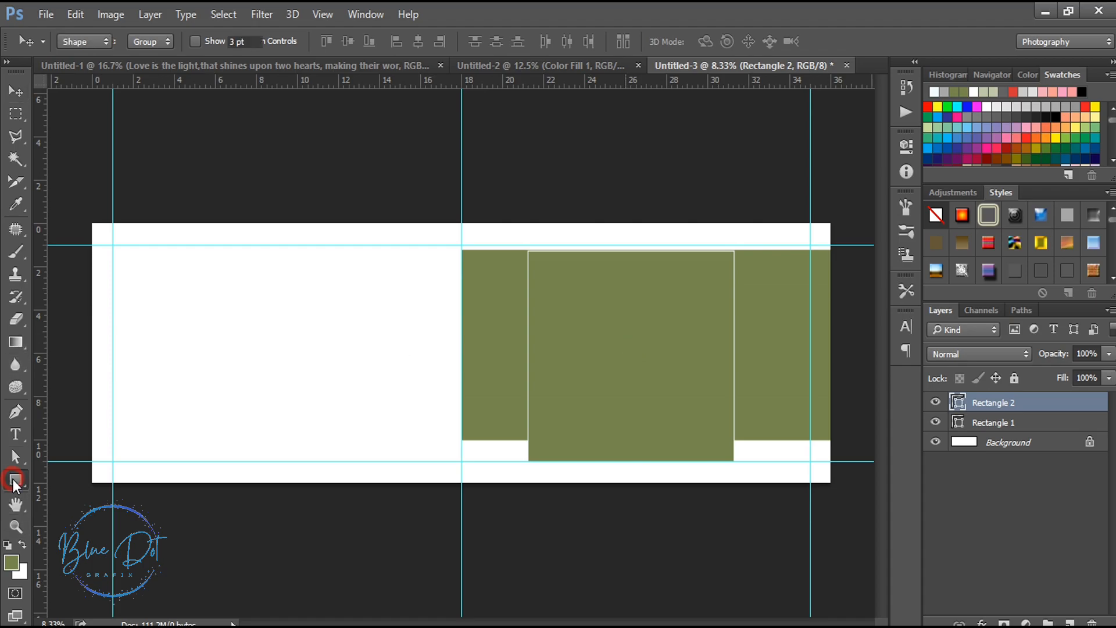
# - Widen the second rectangle to the canvas's right edge, making it 4412 px wide
pyautogui.hotkey('ctrl', 't')
pyautogui.moveTo(734, 355); pyautogui.dragTo(790, 353)
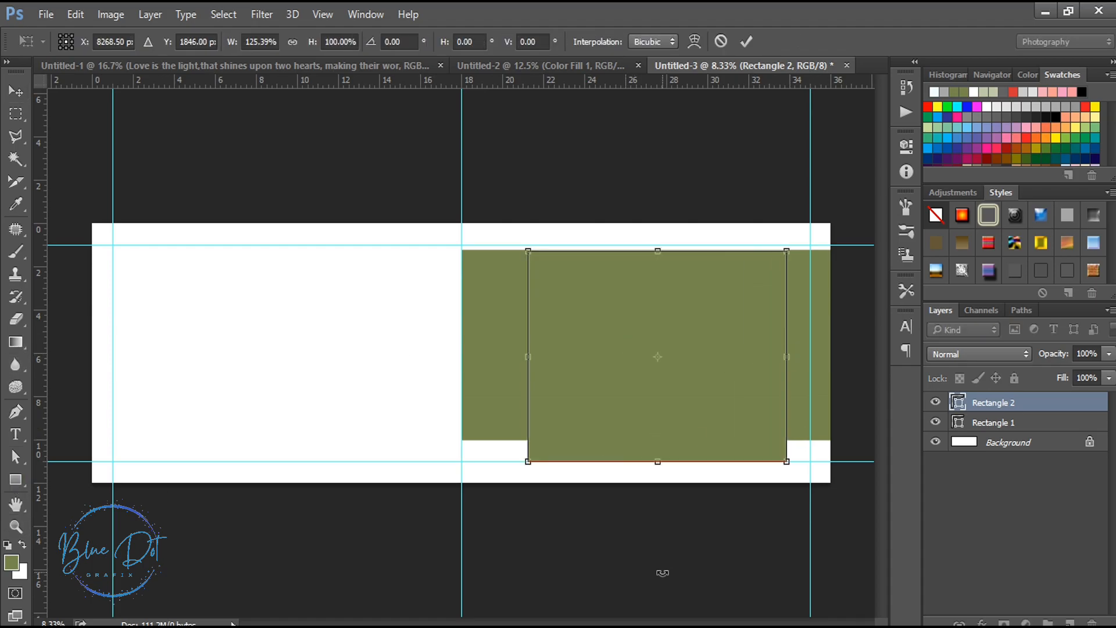
pyautogui.press('Return')
pyautogui.click(16, 91)
pyautogui.click(12, 482)
pyautogui.click(681, 389)
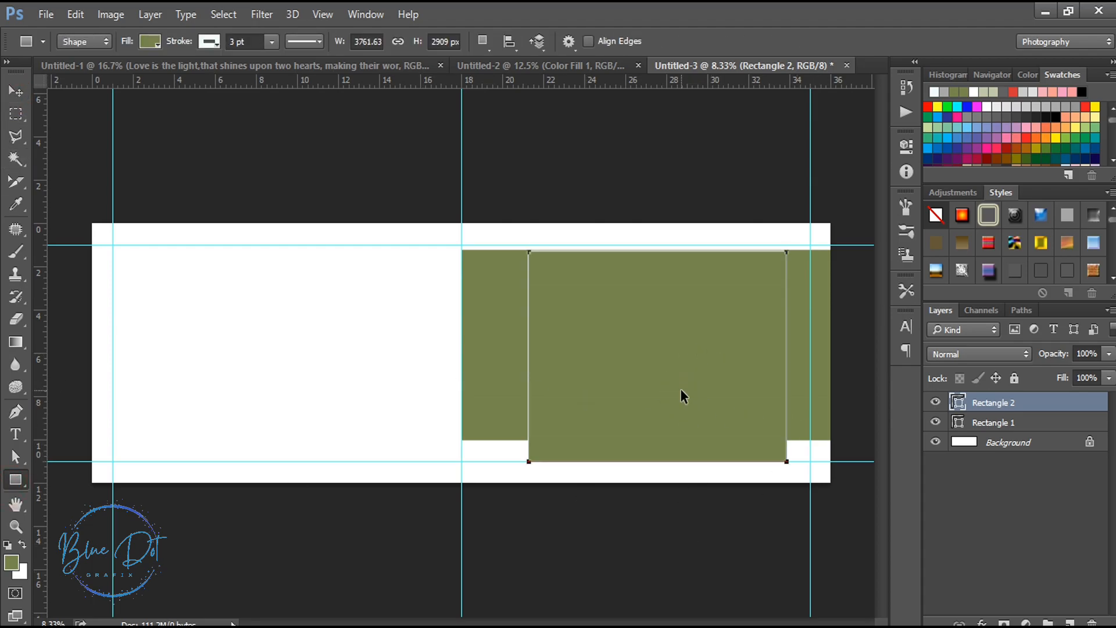
pyautogui.hotkey('ctrl', 't')
pyautogui.moveTo(787, 355); pyautogui.dragTo(826, 352)
pyautogui.press('Return')
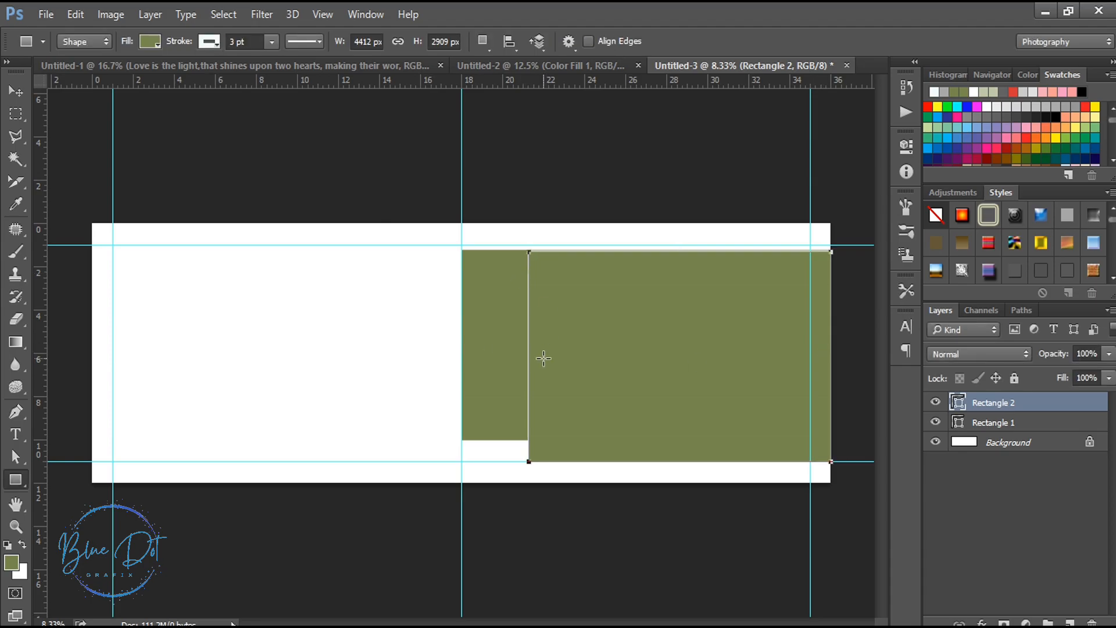
# - Extend the second rectangle's left edge to a width of 4472 px and raise its top edge level with the first rectangle
pyautogui.hotkey('ctrl', 't')
pyautogui.moveTo(525, 355); pyautogui.dragTo(523, 356)
pyautogui.press('Return')
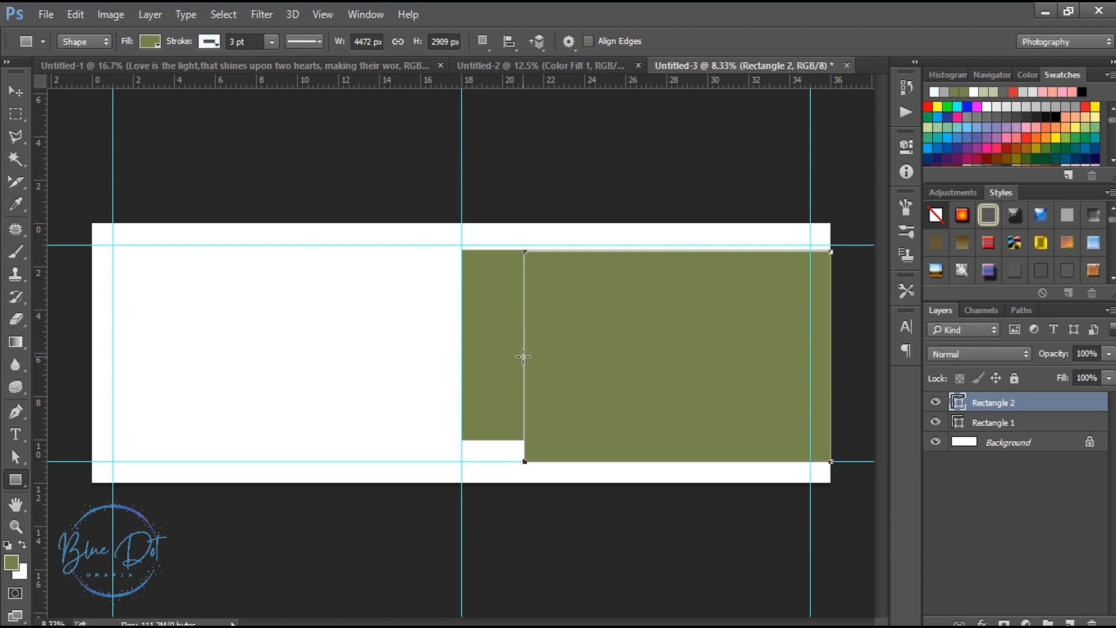
pyautogui.press('Return')
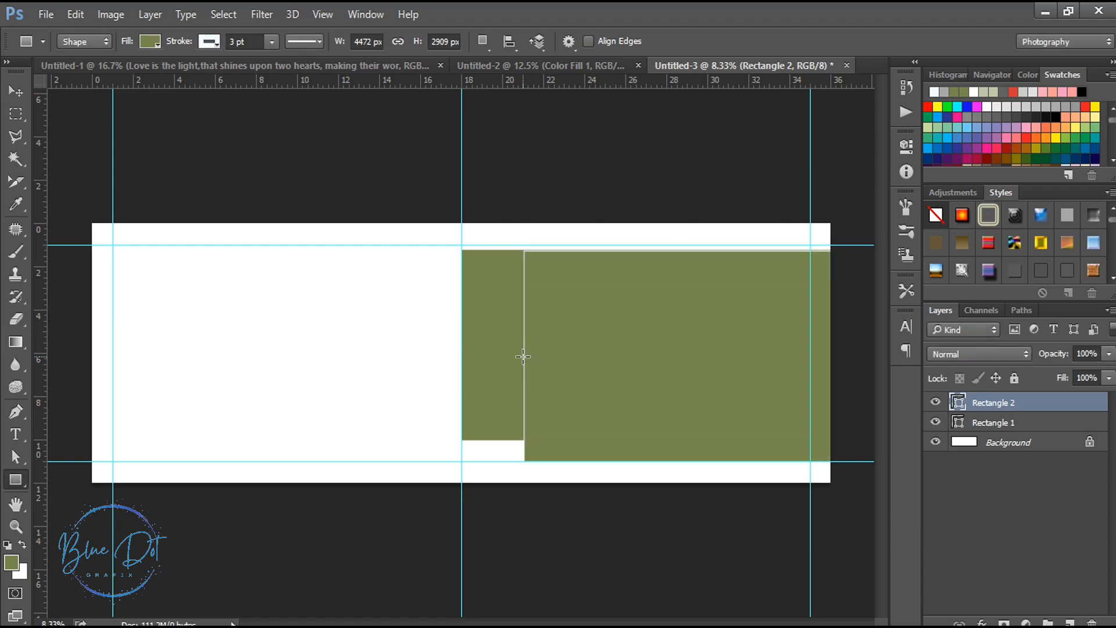
pyautogui.press('v')
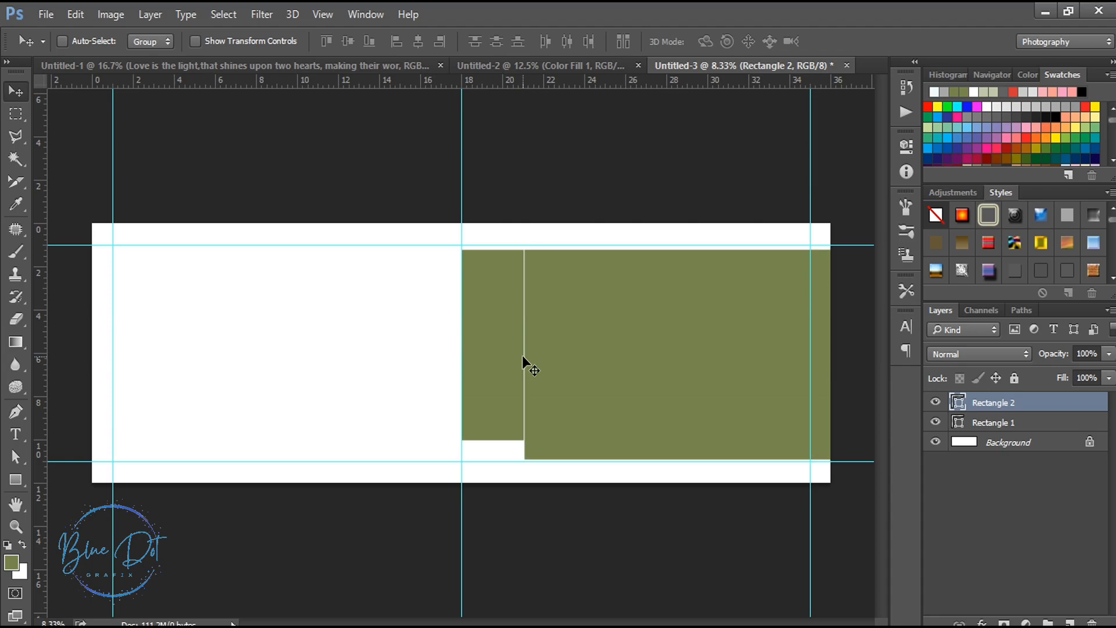
# - Create a third rectangle 560 px wide and 2165 px high over the second one
pyautogui.click(9, 485)
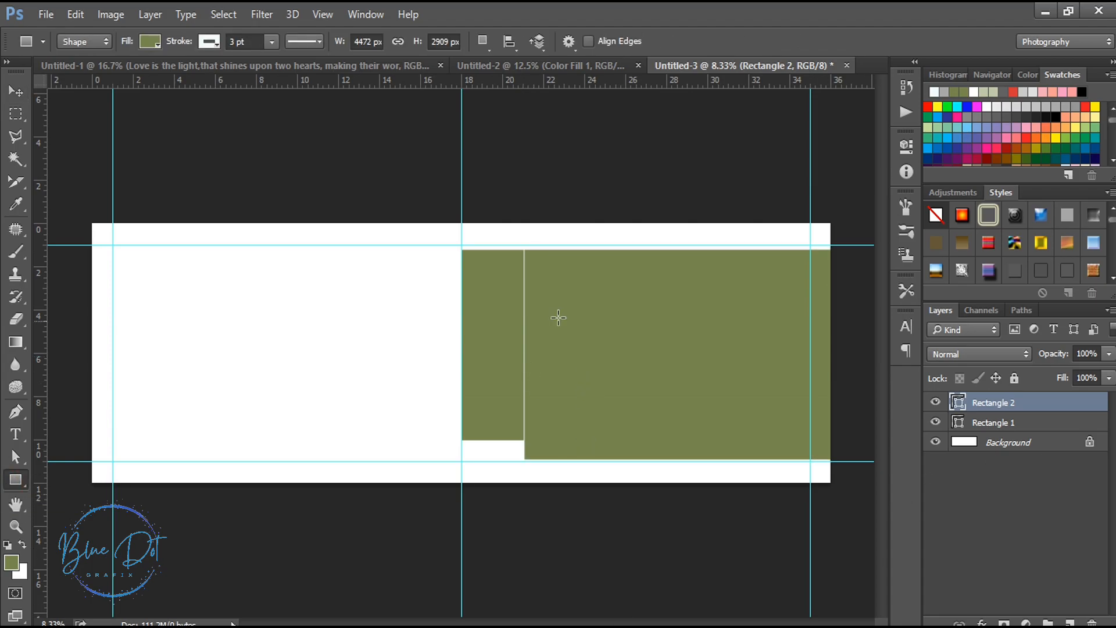
pyautogui.click(537, 356)
pyautogui.write('560')
pyautogui.moveTo(672, 216); pyautogui.dragTo(621, 229)
pyautogui.write('2165')
pyautogui.click(553, 279)
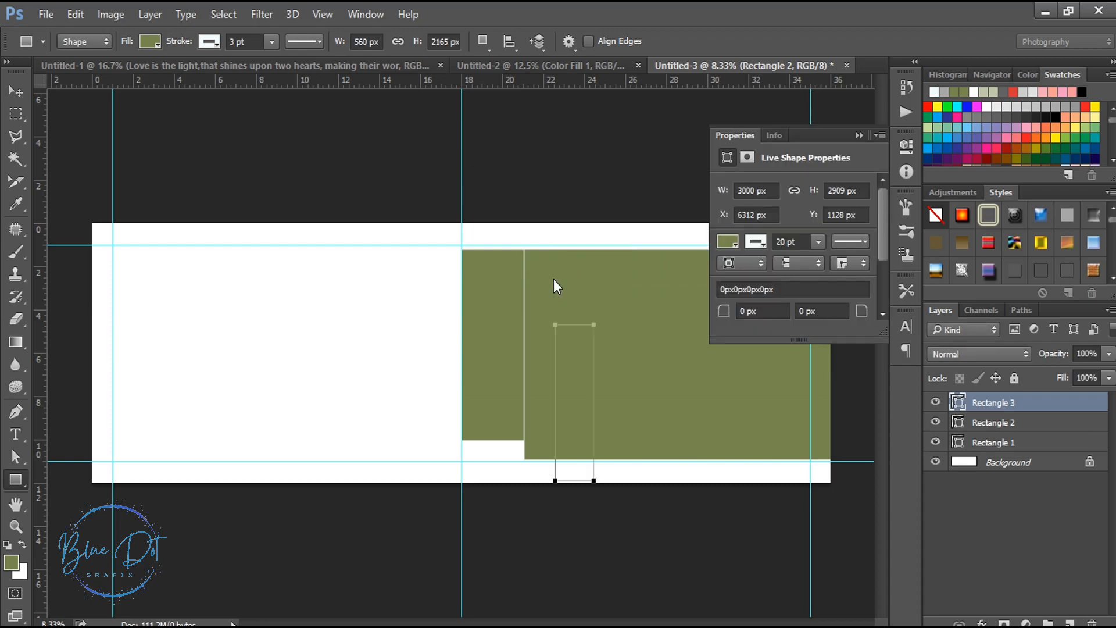
# - Fill the third rectangle with black and align it with the second rectangle's lower-left corner
pyautogui.click(729, 241)
pyautogui.click(856, 384)
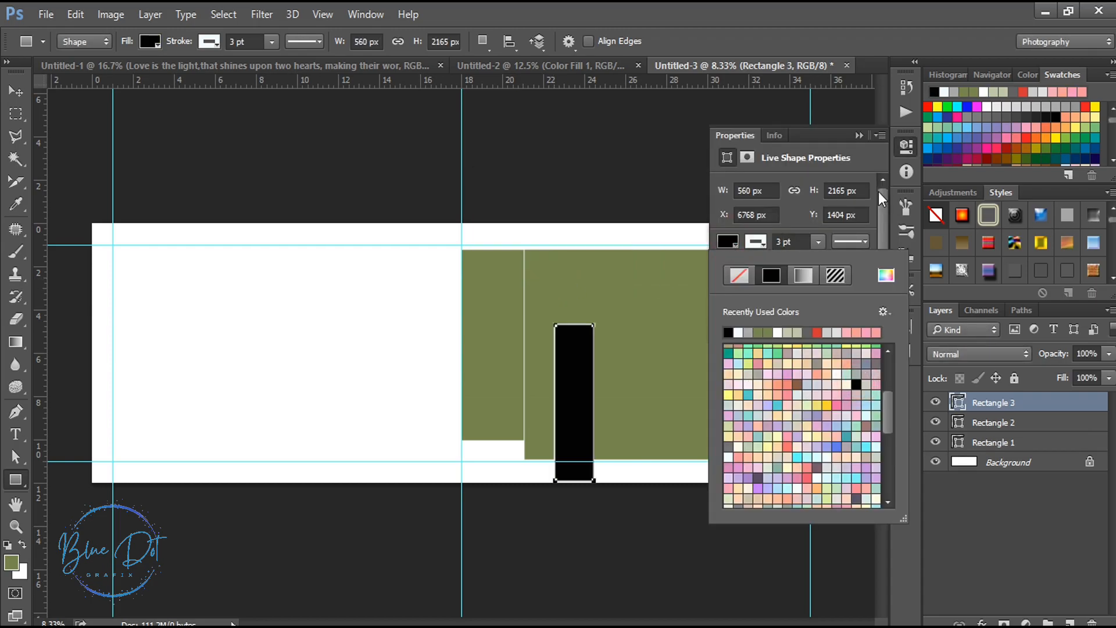
pyautogui.click(282, 267)
pyautogui.press('v')
pyautogui.moveTo(569, 426); pyautogui.dragTo(539, 407)
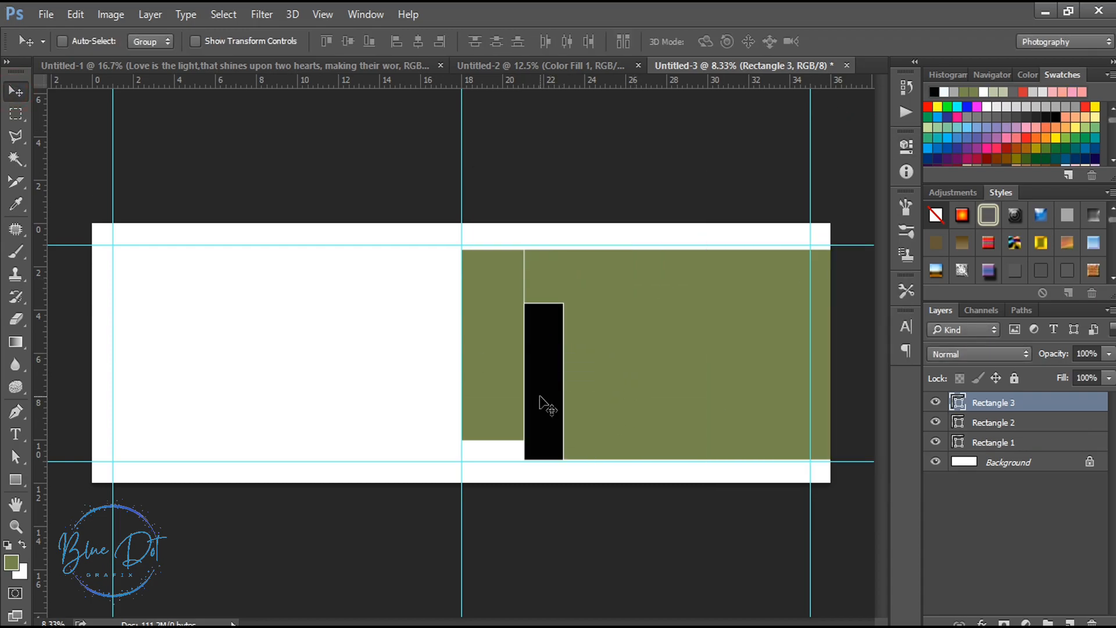
# - Change the fill type of the narrow third rectangle
pyautogui.click(16, 479)
pyautogui.click(149, 42)
pyautogui.click(146, 79)
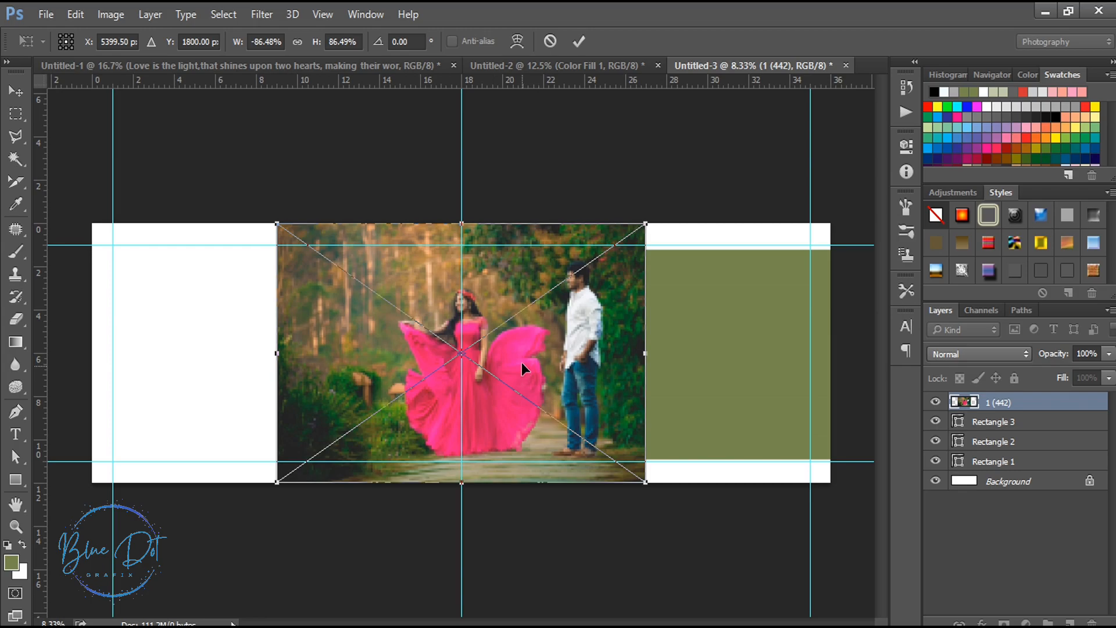
# - Move the placed couple photo over the right half of the spread and enlarge it slightly past the centre guide
pyautogui.moveTo(512, 326); pyautogui.dragTo(658, 284)
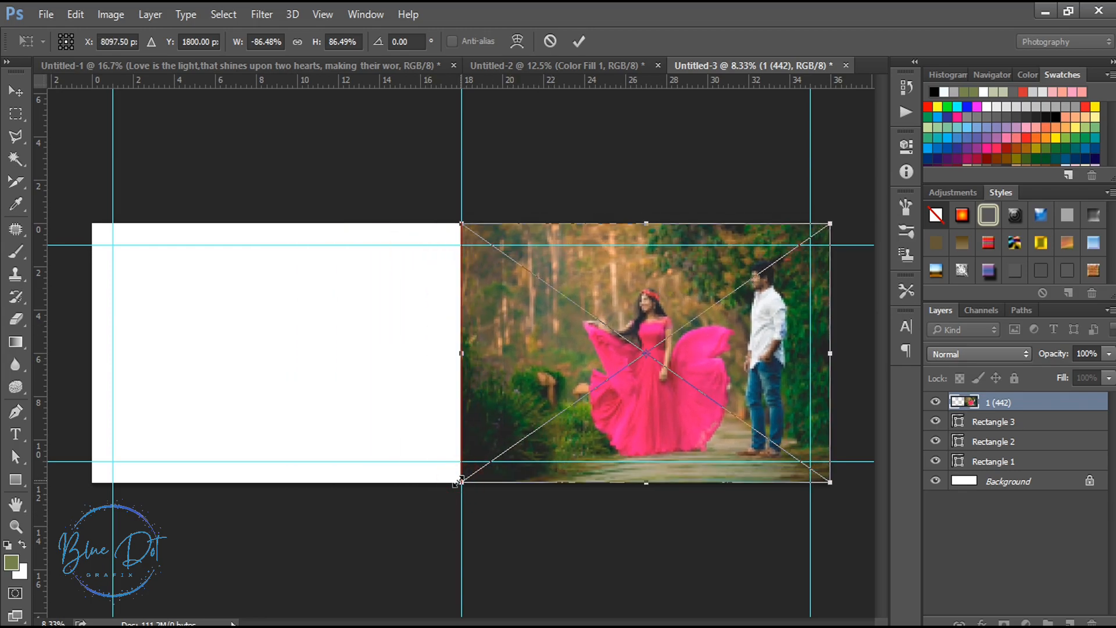
pyautogui.moveTo(460, 480); pyautogui.dragTo(453, 480)
pyautogui.press('u')
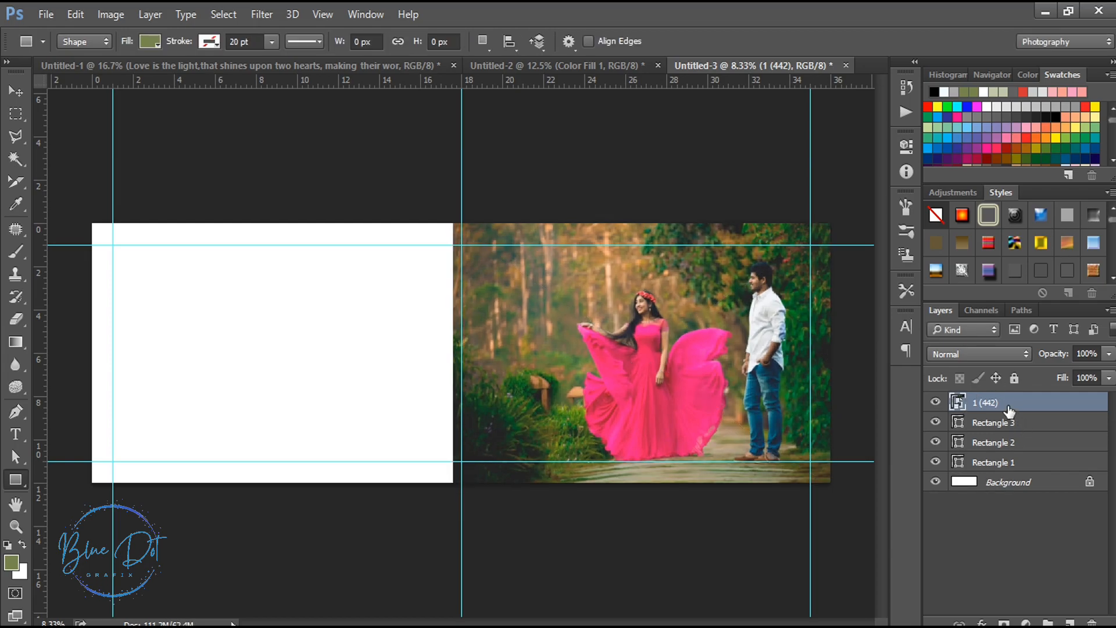
# - Duplicate the photo so a copy sits above each rectangle layer, and clip each copy to the rectangle below it
pyautogui.moveTo(1008, 411); pyautogui.dragTo(1006, 474)
pyautogui.keyDown('alt'); pyautogui.click(999, 413); pyautogui.keyUp('alt')
pyautogui.keyDown('alt'); pyautogui.click(999, 451); pyautogui.keyUp('alt')
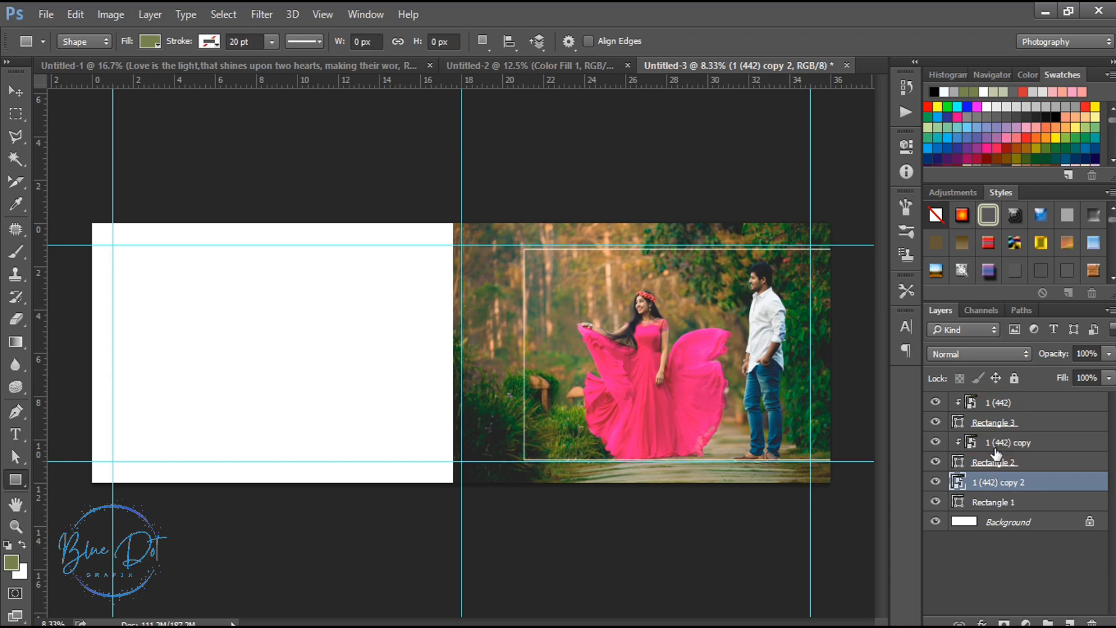
pyautogui.keyDown('alt'); pyautogui.click(992, 493); pyautogui.keyUp('alt')
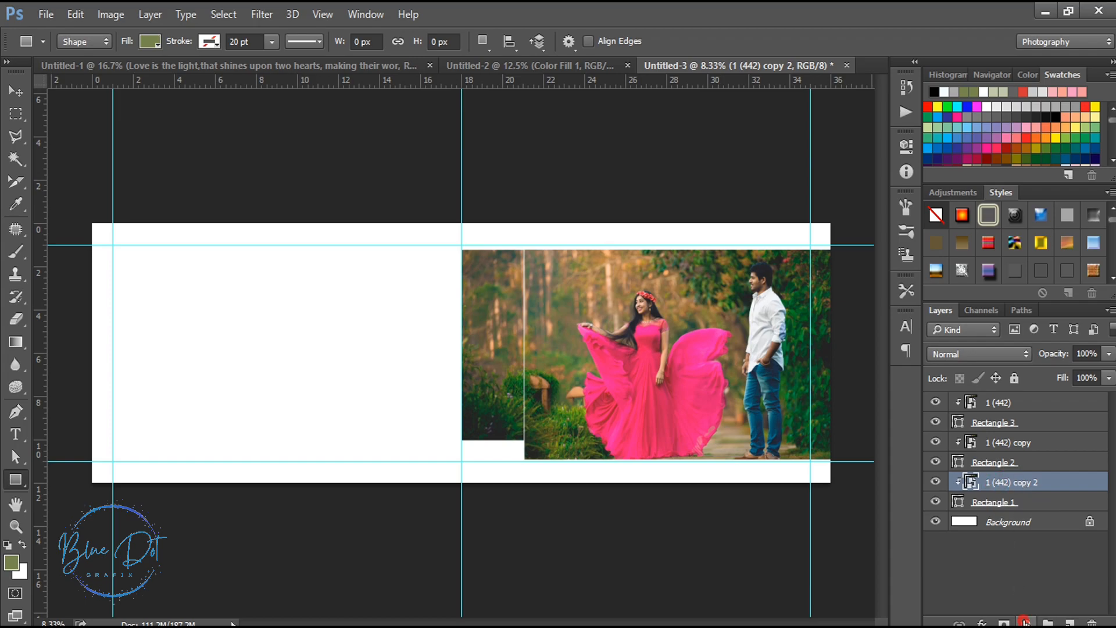
# - Add a Gradient Map with a black-to-light neutral preset above the lowest photo copy and clip it to that copy
pyautogui.click(1025, 622)
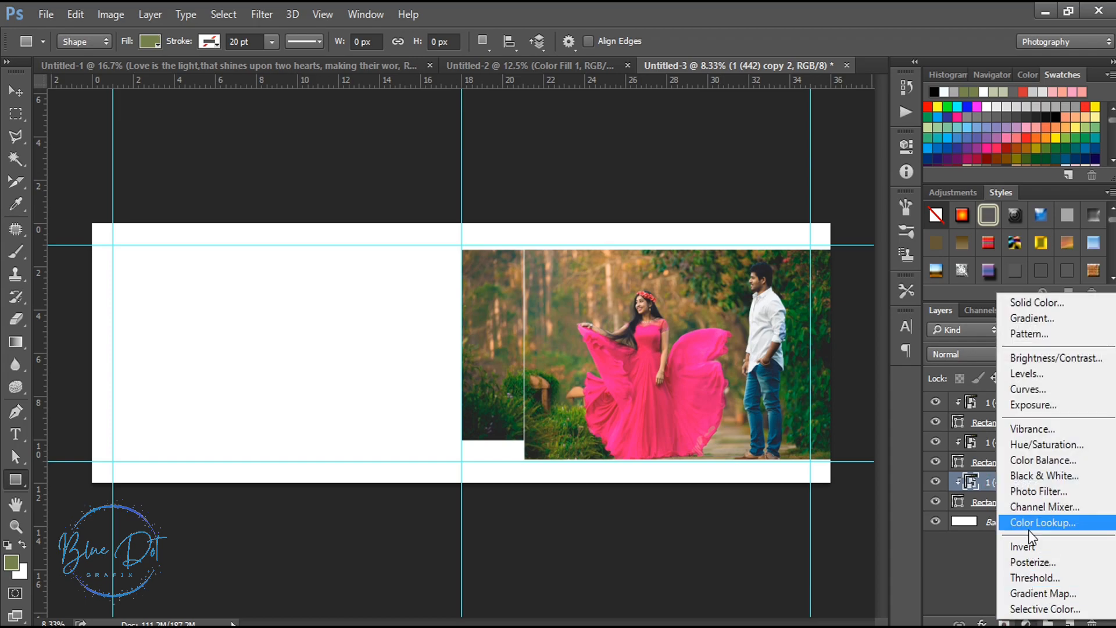
pyautogui.click(1031, 592)
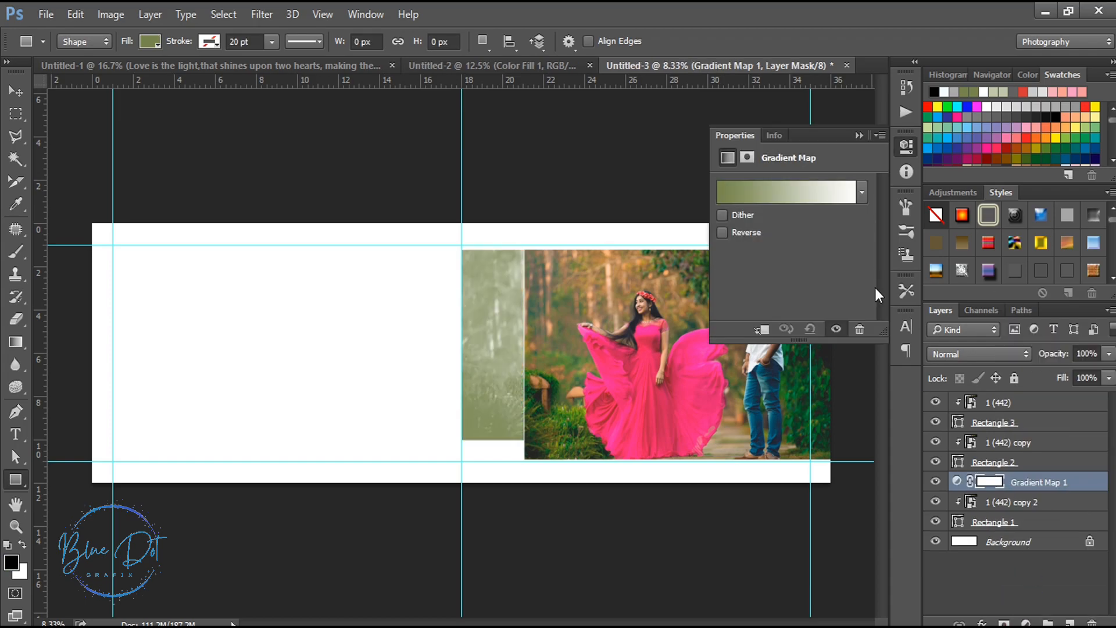
pyautogui.click(861, 193)
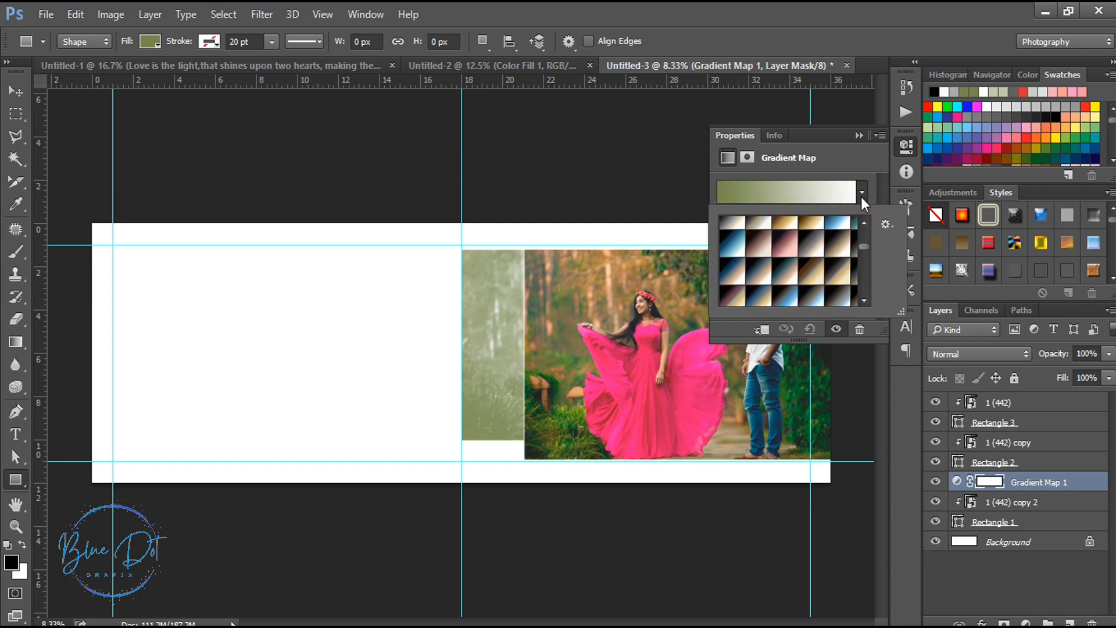
pyautogui.click(840, 251)
pyautogui.click(858, 137)
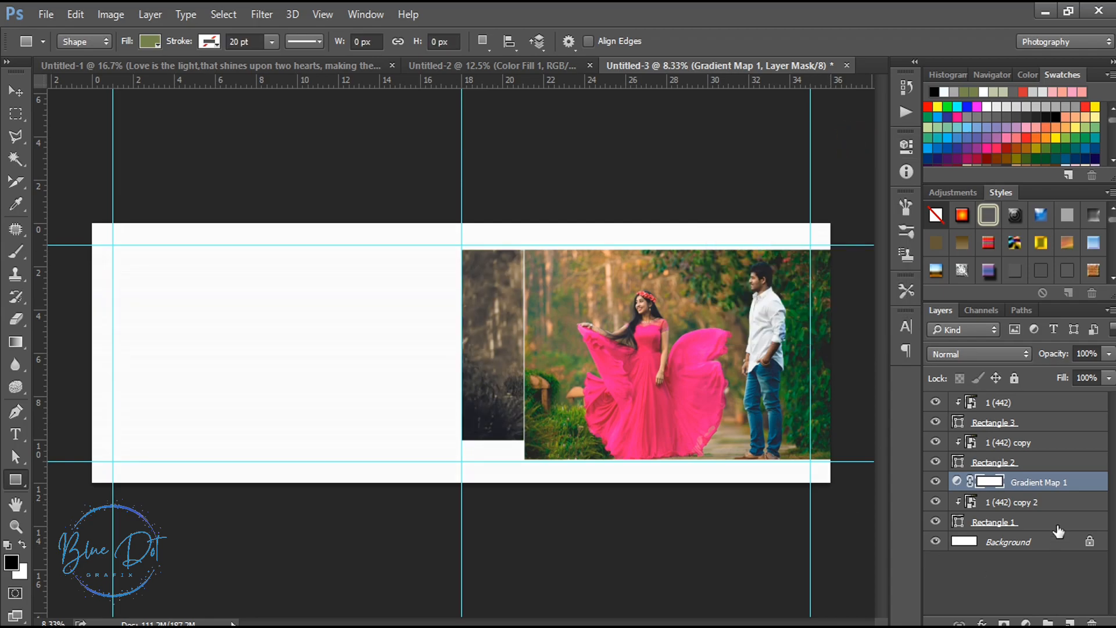
pyautogui.keyDown('alt'); pyautogui.click(1008, 491); pyautogui.keyUp('alt')
# - Add a Black & White adjustment above the topmost photo copy and clip it to that copy
pyautogui.click(1004, 402)
pyautogui.click(1025, 622)
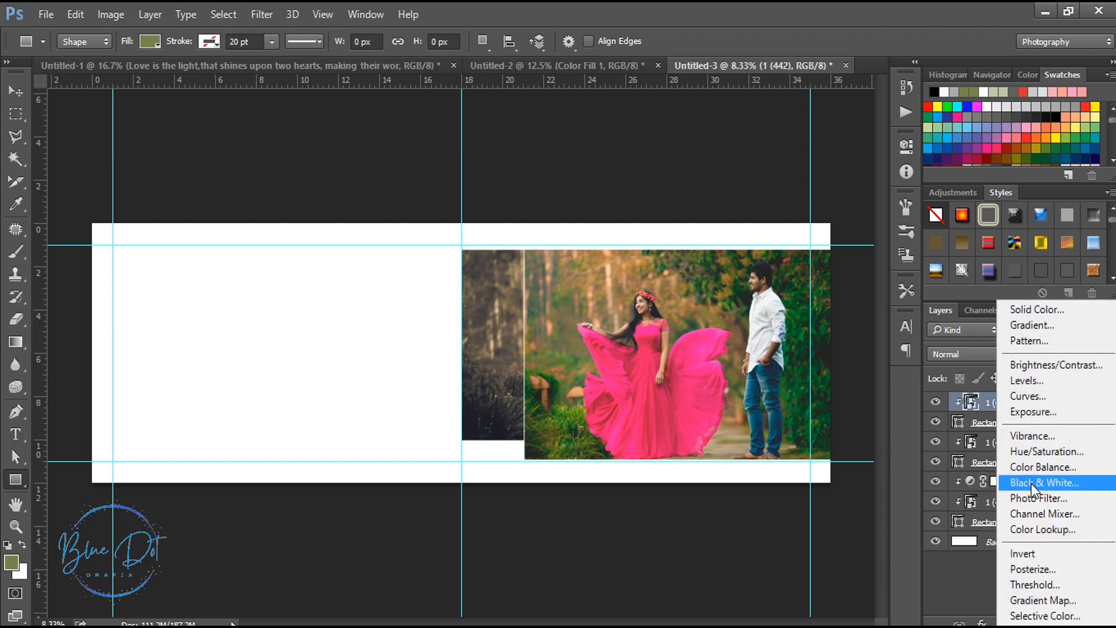
pyautogui.click(1032, 486)
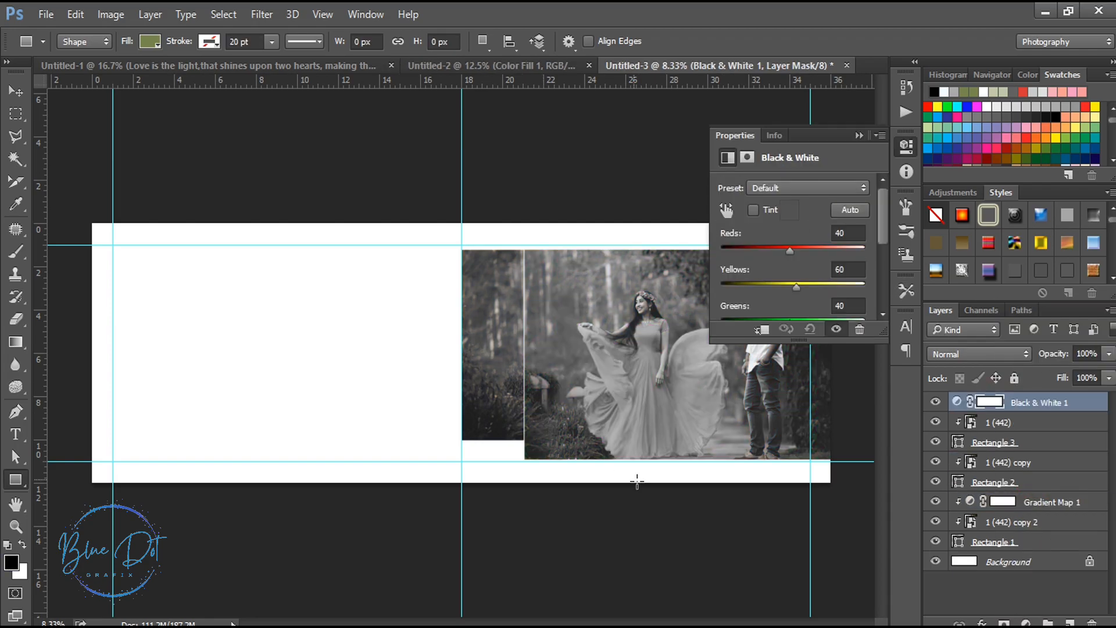
pyautogui.click(859, 135)
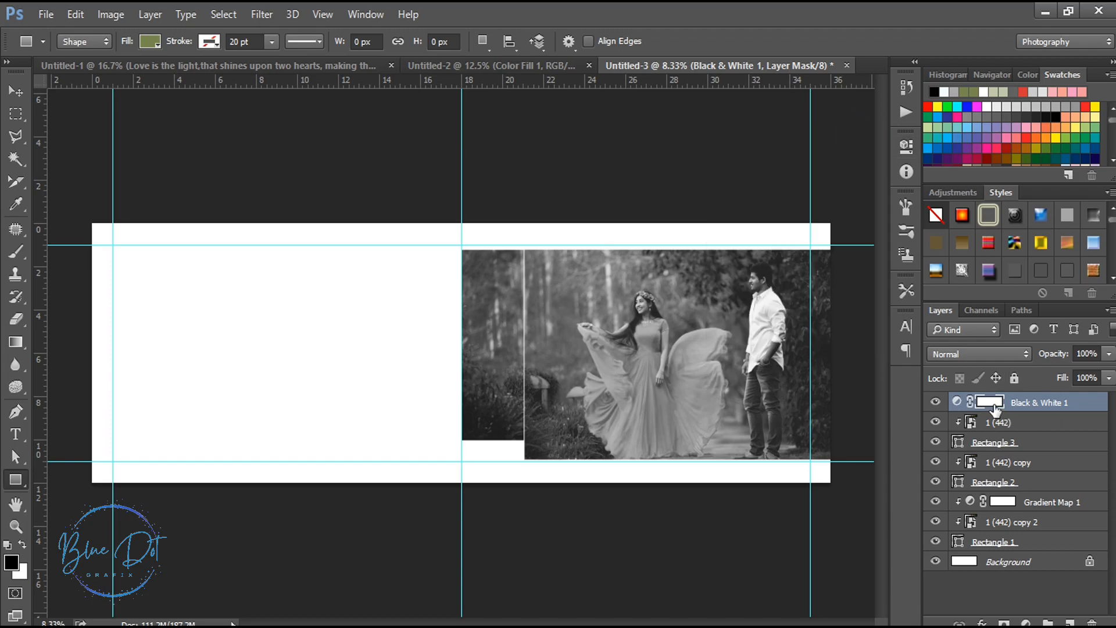
pyautogui.keyDown('alt'); pyautogui.click(994, 412); pyautogui.keyUp('alt')
pyautogui.hotkey('ctrl', '+')
pyautogui.hotkey('ctrl', '+')
pyautogui.moveTo(570, 621); pyautogui.dragTo(640, 622)
pyautogui.click(996, 423)
pyautogui.click(979, 351)
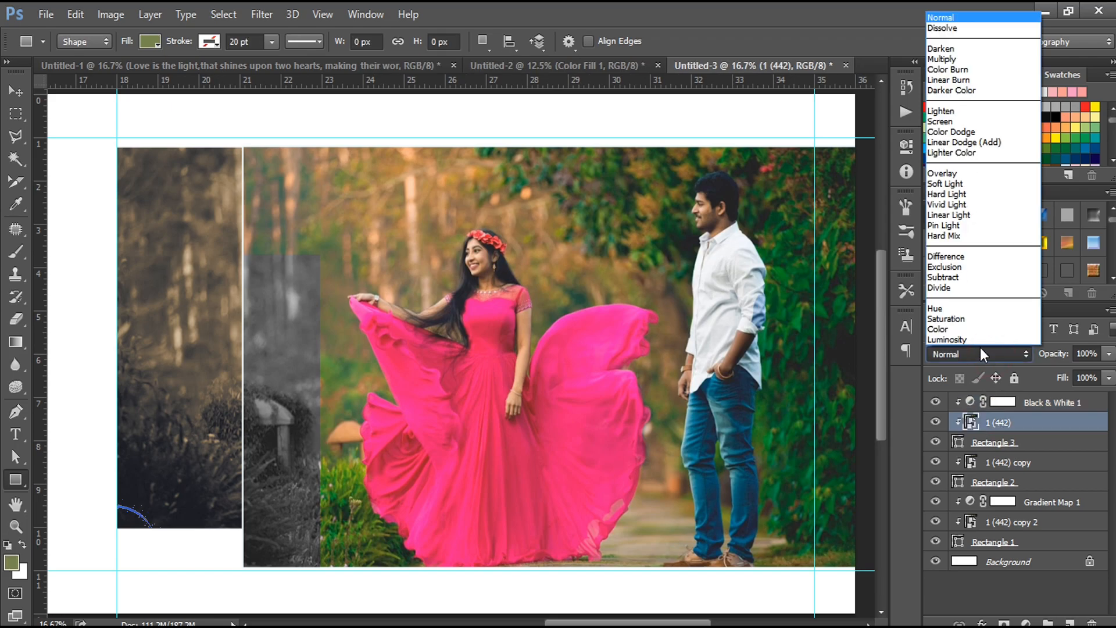
pyautogui.click(980, 341)
pyautogui.click(980, 350)
pyautogui.click(951, 21)
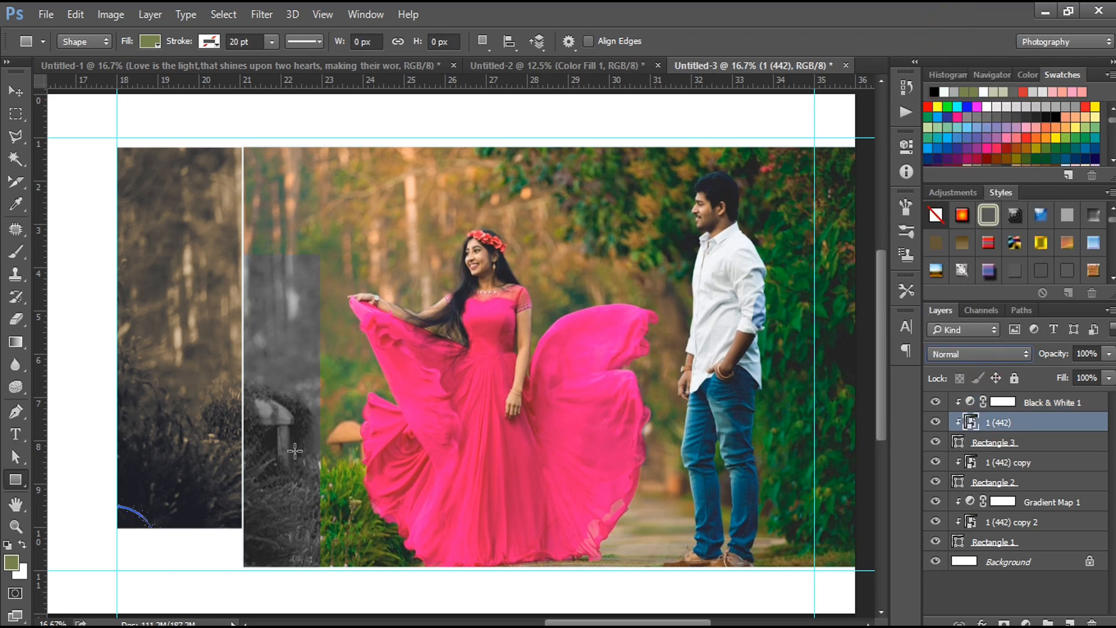
# - Copy the LOVE MORE text layer from the Untitled-1 document onto the right page of the Untitled-3 spread
pyautogui.scroll(1, 884, 396)
pyautogui.moveTo(594, 623)
pyautogui.mouseDown()
pyautogui.moveTo(613, 623)
pyautogui.moveTo(596, 624)
pyautogui.mouseUp()
pyautogui.click(235, 61)
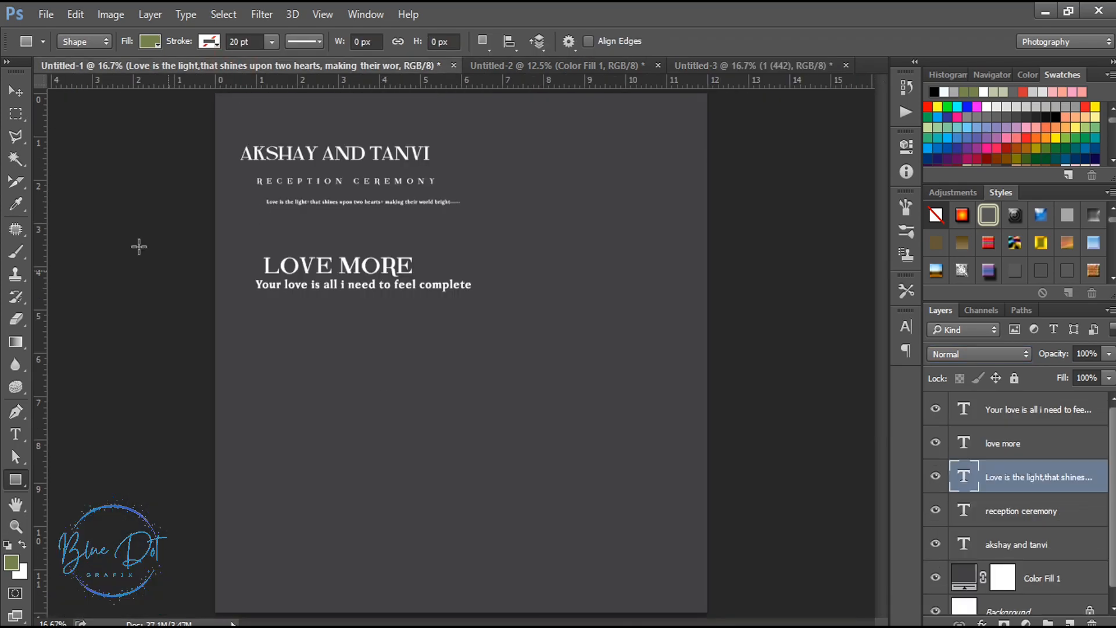
pyautogui.press('v')
pyautogui.moveTo(405, 186); pyautogui.dragTo(310, 403)
pyautogui.moveTo(1061, 429); pyautogui.dragTo(995, 407)
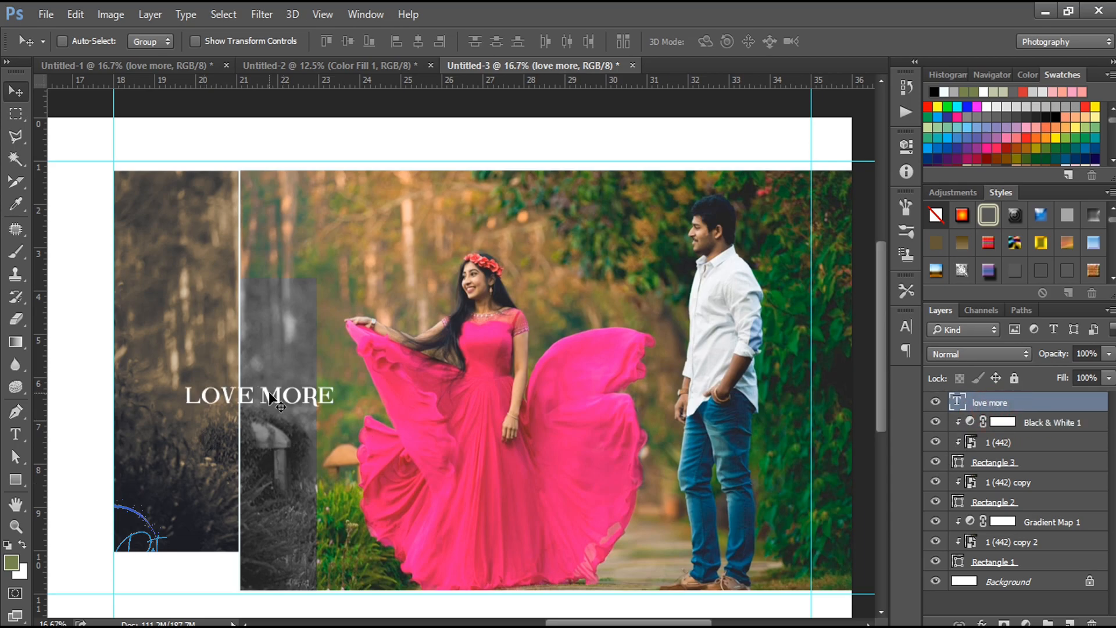
# - Rotate the LOVE MORE text 90° clockwise and place it over the narrow black-and-white strip
pyautogui.hotkey('ctrl', 't')
pyautogui.rightClick(270, 394)
pyautogui.click(322, 321)
pyautogui.moveTo(276, 360)
pyautogui.mouseDown()
pyautogui.moveTo(302, 369)
pyautogui.moveTo(294, 360)
pyautogui.mouseUp()
pyautogui.press('Return')
# - Nudge the vertical LOVE MORE text right and down within the black-and-white strip
pyautogui.hotkey('shift', 'Right')
pyautogui.hotkey('shift', 'Right')
pyautogui.hotkey('shift', 'Right')
pyautogui.hotkey('shift', 'Right')
pyautogui.hotkey('shift', 'Right')
pyautogui.hotkey('shift', 'Right')
pyautogui.hotkey('shift', 'Right')
pyautogui.hotkey('shift', 'Right')
pyautogui.hotkey('shift', 'Right')
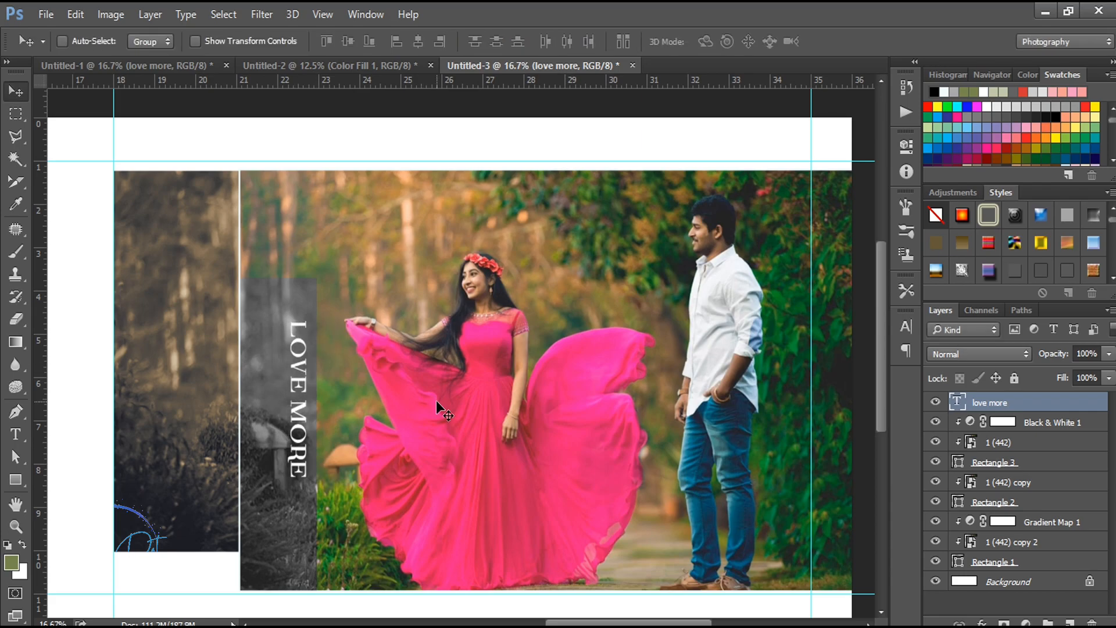
pyautogui.hotkey('shift', 'Down')
pyautogui.hotkey('shift', 'Down')
pyautogui.hotkey('shift', 'Down')
pyautogui.hotkey('shift', 'Down')
pyautogui.hotkey('shift', 'Down')
pyautogui.hotkey('shift', 'Down')
pyautogui.hotkey('shift', 'Down')
pyautogui.hotkey('shift', 'Down')
pyautogui.hotkey('shift', 'Down')
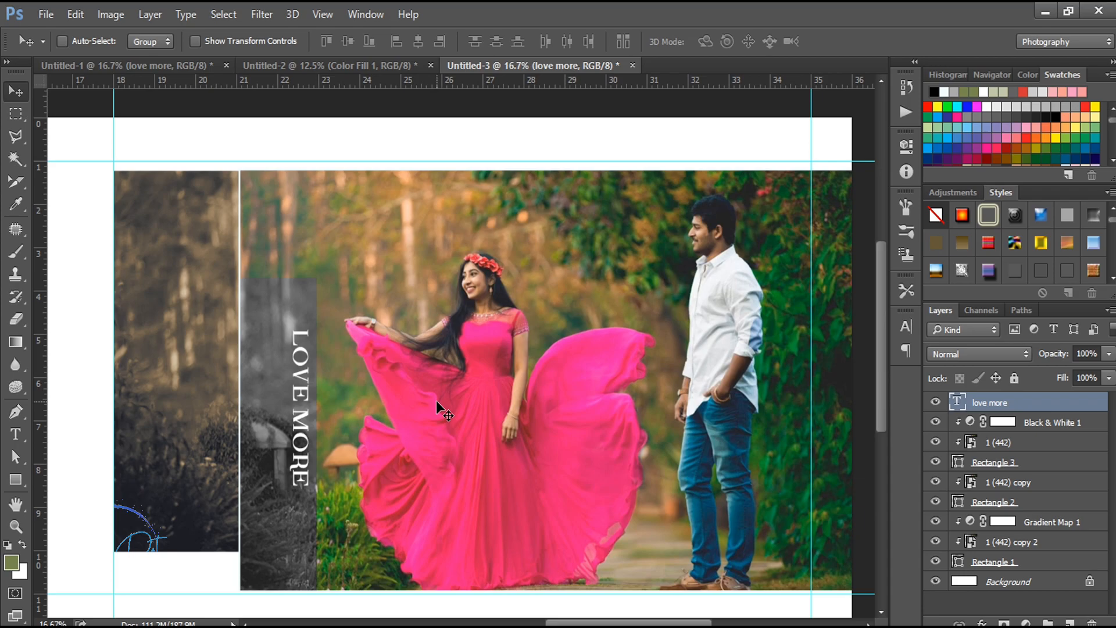
# - Copy the "Your love is all i need to feel complete" text from Untitled-1 into the Untitled-3 spread
pyautogui.click(209, 64)
pyautogui.click(385, 286)
pyautogui.moveTo(385, 286); pyautogui.dragTo(399, 372)
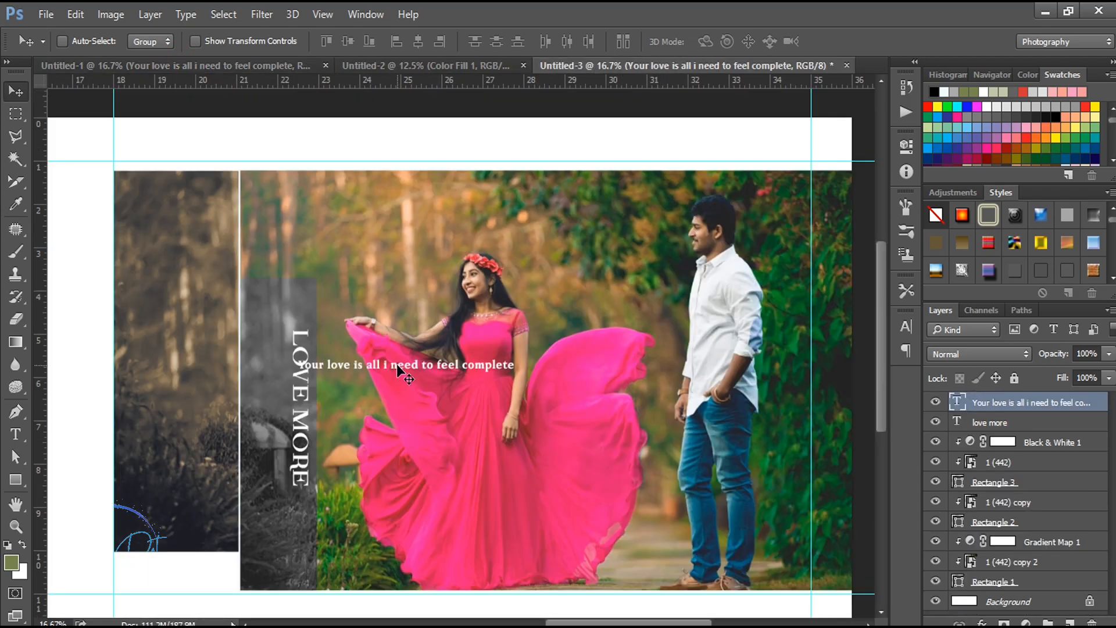
# - Rotate the tagline text 90° clockwise and position it just left of LOVE MORE inside the black-and-white strip
pyautogui.hotkey('ctrl', 't')
pyautogui.rightClick(398, 367)
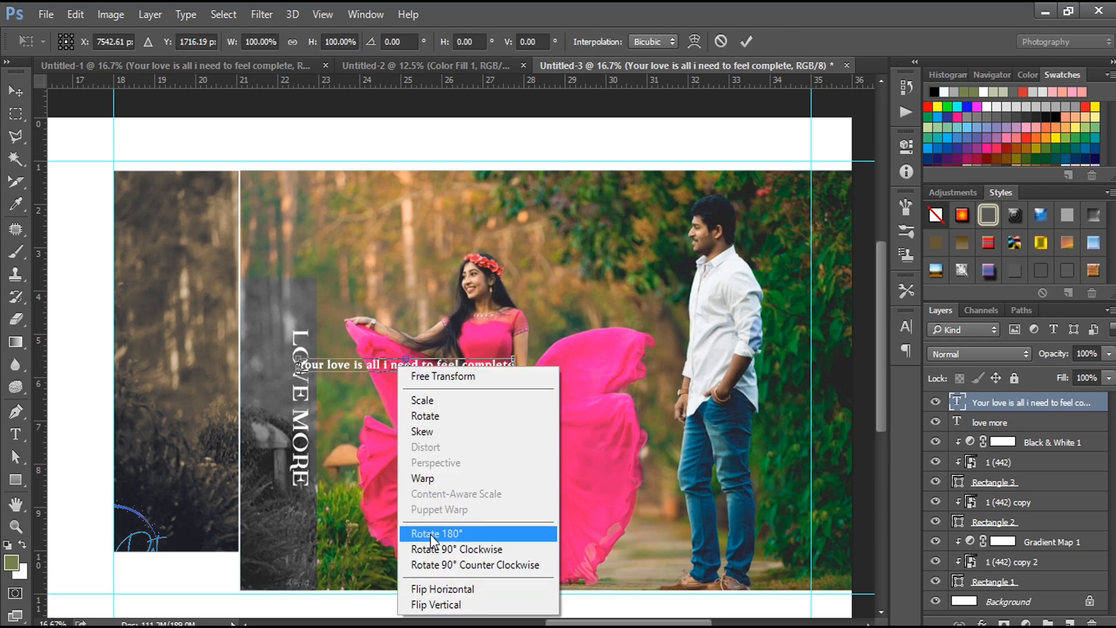
pyautogui.click(433, 548)
pyautogui.moveTo(405, 280); pyautogui.dragTo(287, 344)
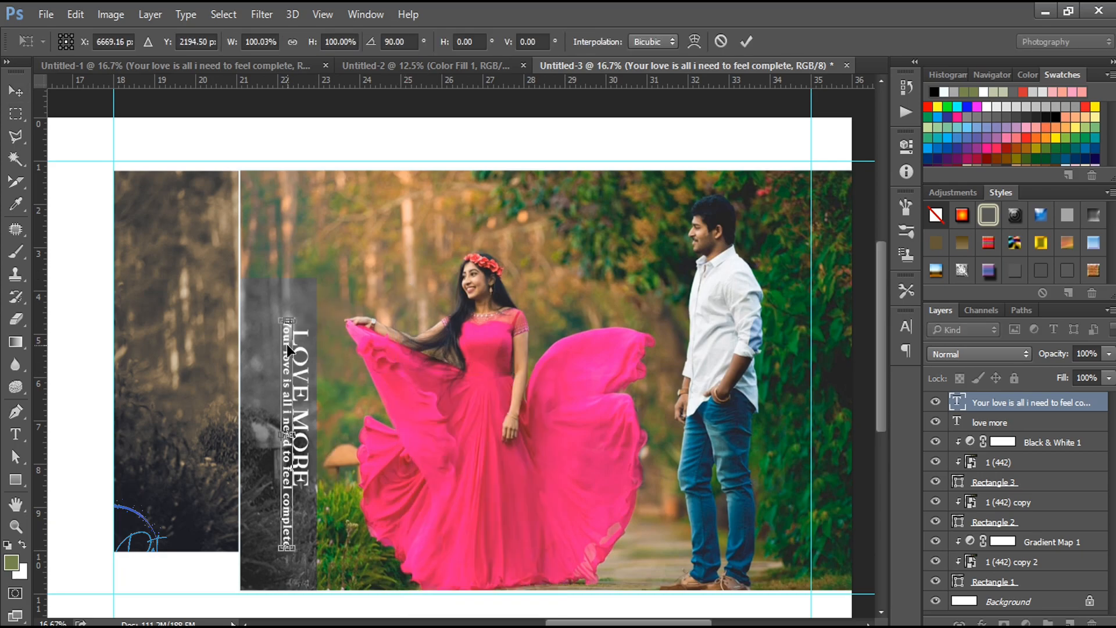
pyautogui.press('Return')
pyautogui.hotkey('shift', 'Left')
pyautogui.hotkey('shift', 'Left')
pyautogui.hotkey('shift', 'Left')
pyautogui.hotkey('shift', 'Down')
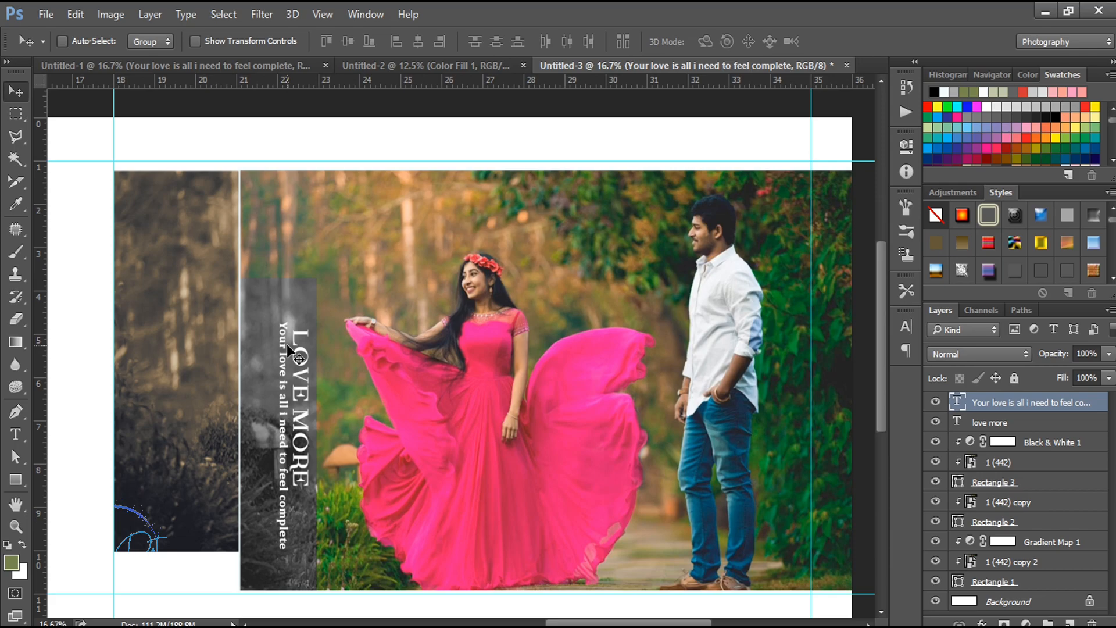
# - Nudge the LOVE MORE text upward so it starts slightly above the tagline
pyautogui.keyDown('ctrl'); pyautogui.click(308, 375); pyautogui.keyUp('ctrl')
pyautogui.hotkey('shift', 'Up')
pyautogui.hotkey('shift', 'Up')
pyautogui.hotkey('shift', 'Up')
pyautogui.hotkey('shift', 'Up')
pyautogui.hotkey('shift', 'Up')
pyautogui.hotkey('shift', 'Up')
pyautogui.hotkey('shift', 'Up')
pyautogui.hotkey('shift', 'Up')
pyautogui.hotkey('shift', 'Up')
pyautogui.hotkey('shift', 'Up')
pyautogui.hotkey('shift', 'Up')
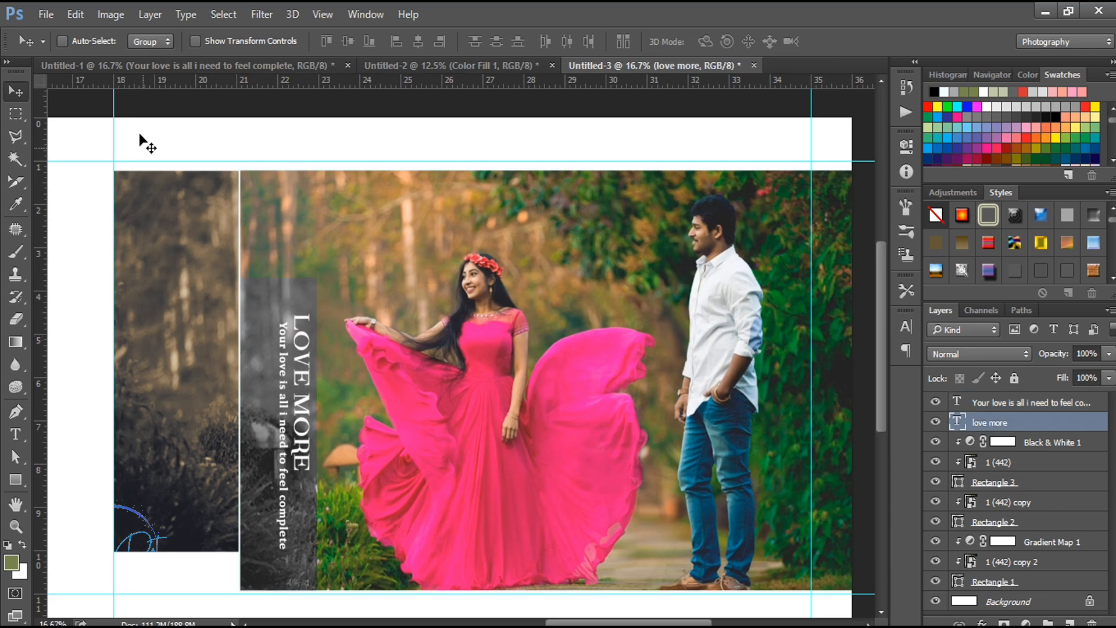
# - Move the LOVE MORE text down and slightly right so it starts just below the top of the tagline
pyautogui.hotkey('ctrl', 'Tab')
pyautogui.click(594, 66)
pyautogui.moveTo(301, 347); pyautogui.dragTo(301, 356)
pyautogui.hotkey('shift', 'Down')
pyautogui.hotkey('shift', 'Down')
pyautogui.hotkey('shift', 'Down')
pyautogui.hotkey('shift', 'Right')
pyautogui.hotkey('shift', 'Right')
pyautogui.hotkey('shift', 'Right')
pyautogui.hotkey('shift', 'Down')
pyautogui.hotkey('shift', 'Down')
pyautogui.hotkey('shift', 'Down')
pyautogui.hotkey('shift', 'Down')
pyautogui.hotkey('shift', 'Down')
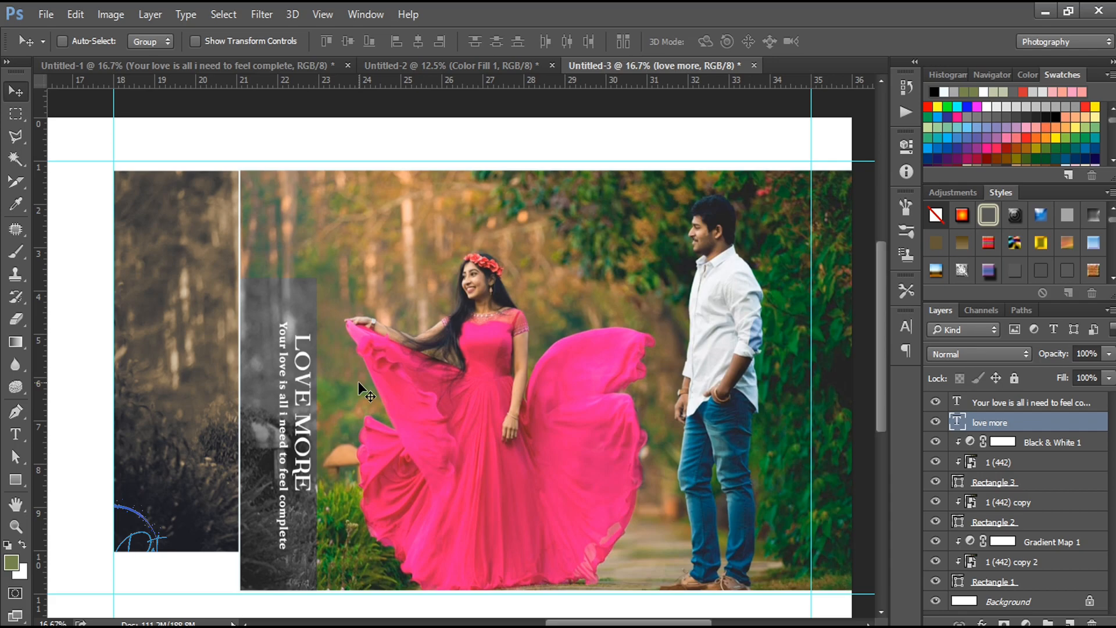
# - Create a 2400 × 3000 px rectangle on the left page, above all other layers
pyautogui.hotkey('ctrl', '-')
pyautogui.moveTo(592, 624); pyautogui.dragTo(483, 626)
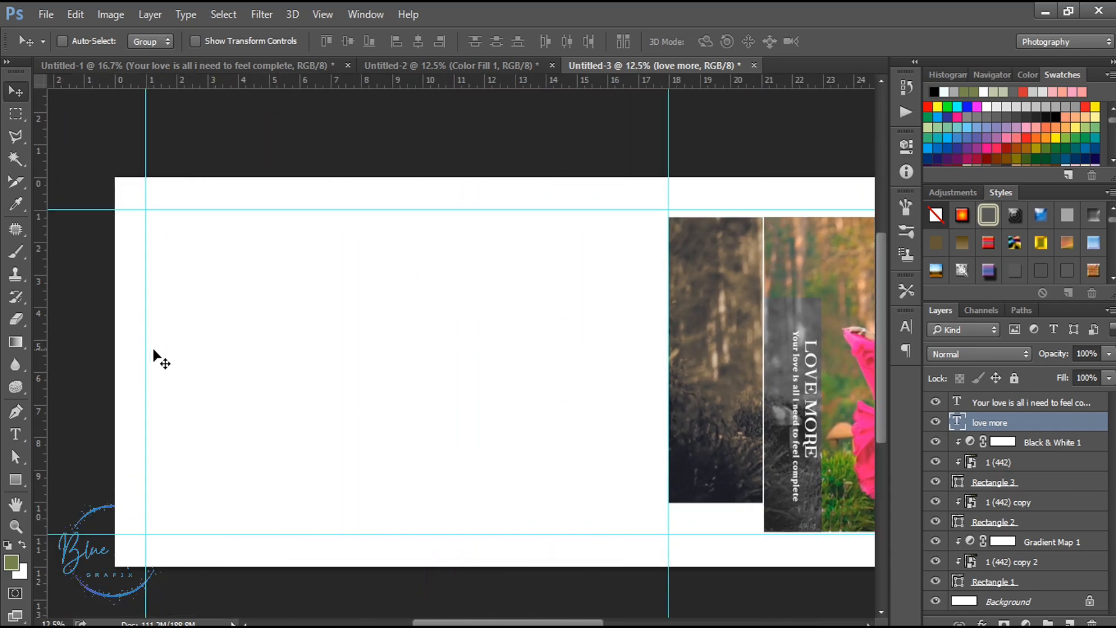
pyautogui.click(16, 480)
pyautogui.hotkey('alt', ']')
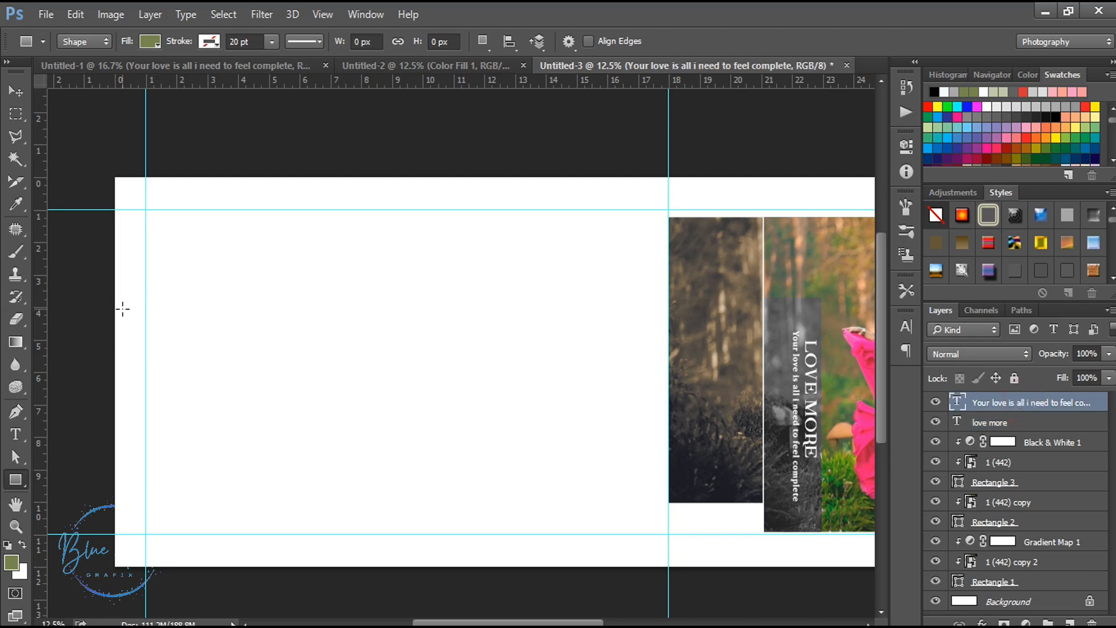
pyautogui.click(137, 266)
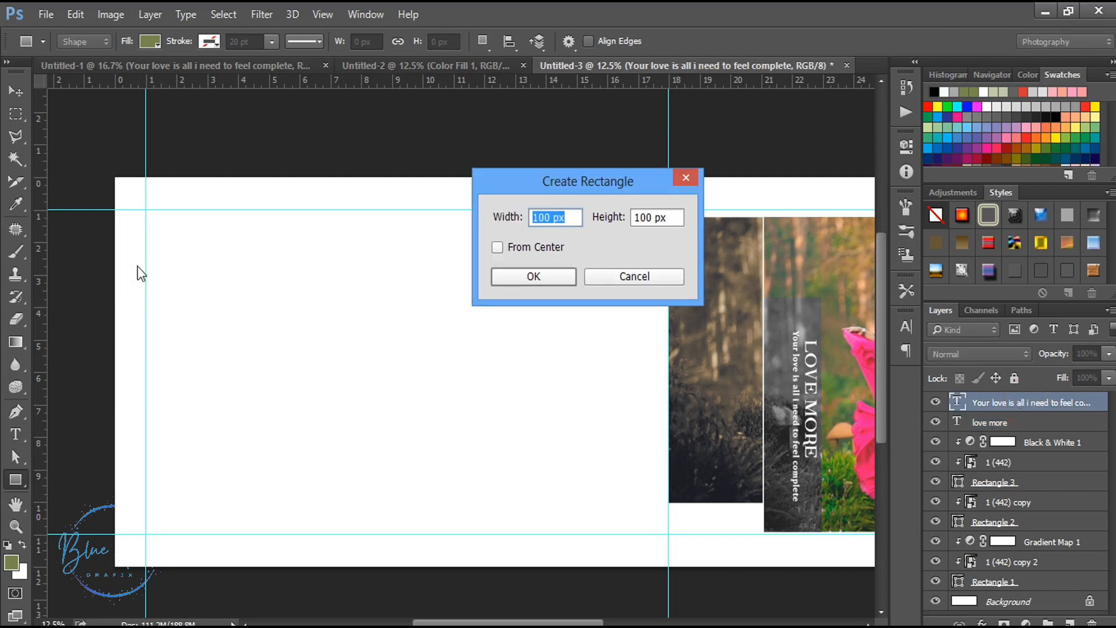
pyautogui.write('2400')
pyautogui.press('Tab')
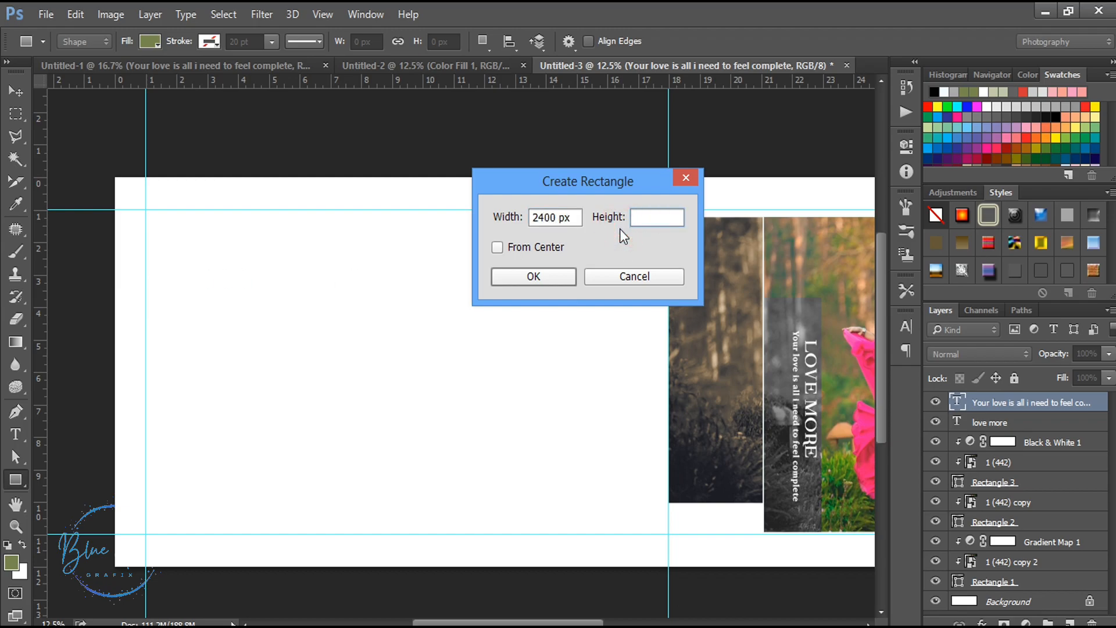
pyautogui.write('3000')
pyautogui.press('Return')
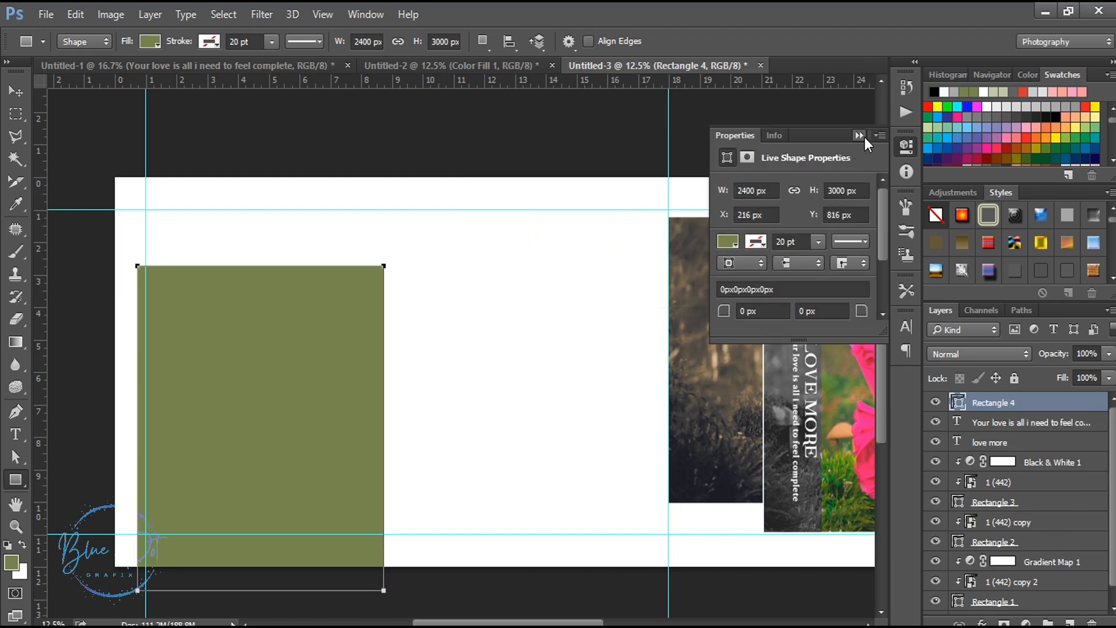
# - Align the new rectangle with the spread's upper-left corner and stretch its height to about 3609 px, reaching the lower edge
pyautogui.press('v')
pyautogui.moveTo(184, 328); pyautogui.dragTo(175, 298)
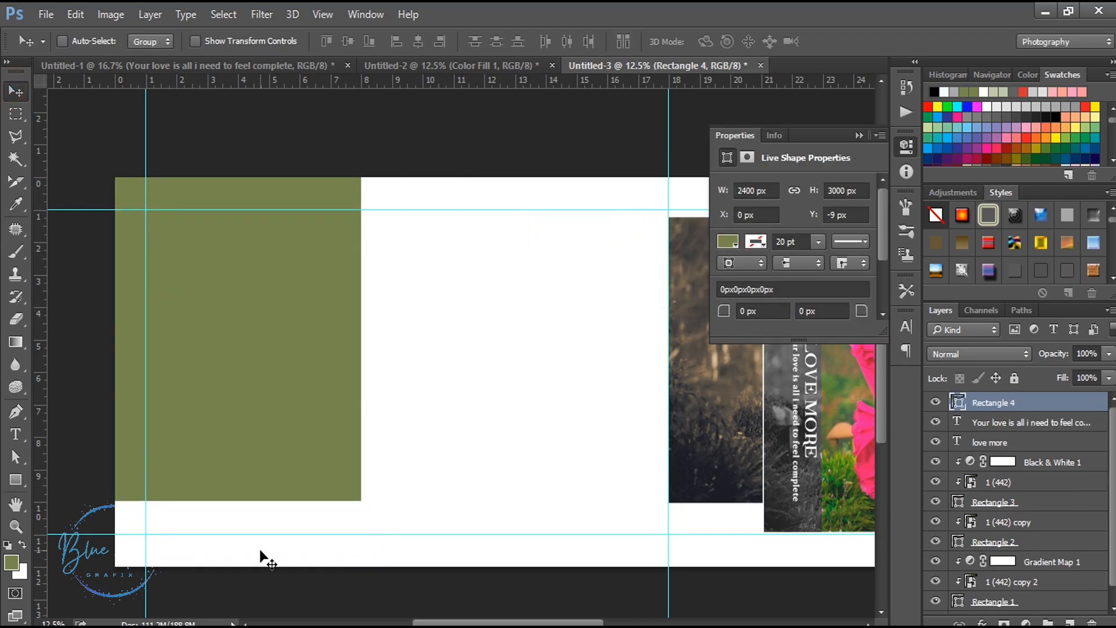
pyautogui.hotkey('ctrl', 't')
pyautogui.moveTo(238, 500); pyautogui.dragTo(236, 568)
pyautogui.press('Return')
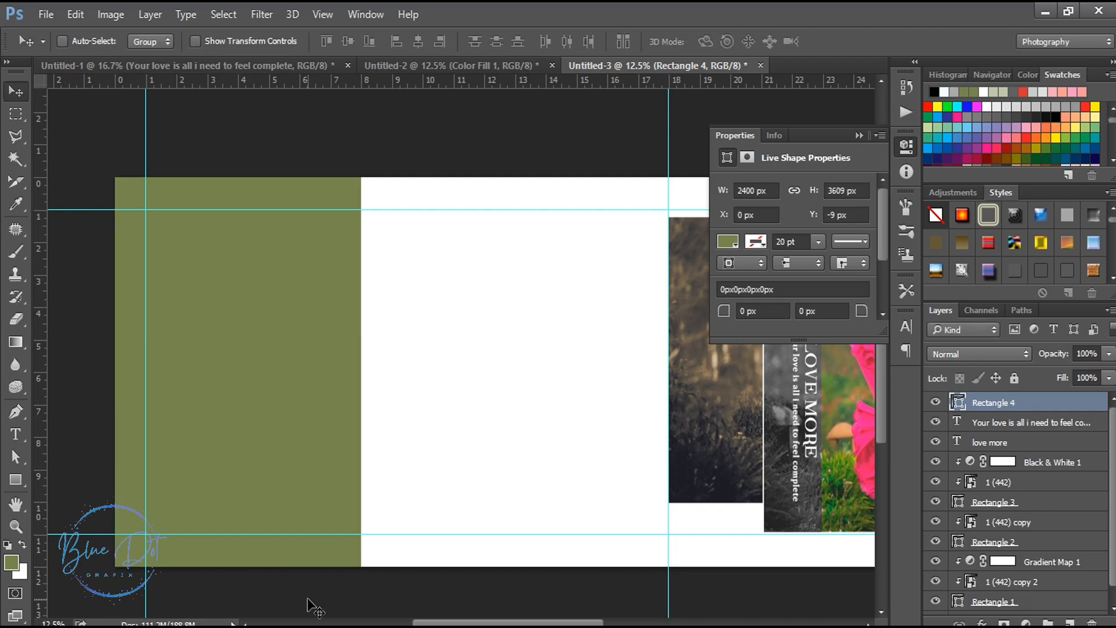
pyautogui.click(859, 135)
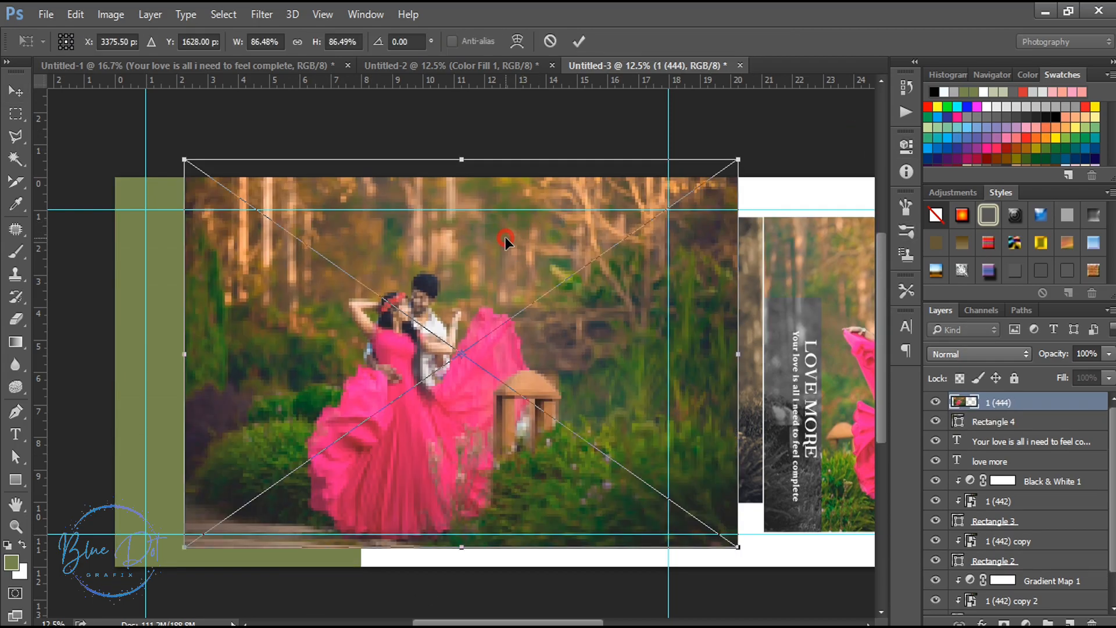
# - Place photo 1 (444) over the left page, clip it to the tall rectangle, and shift it left to frame the couple
pyautogui.moveTo(505, 236); pyautogui.dragTo(344, 253)
pyautogui.press('Return')
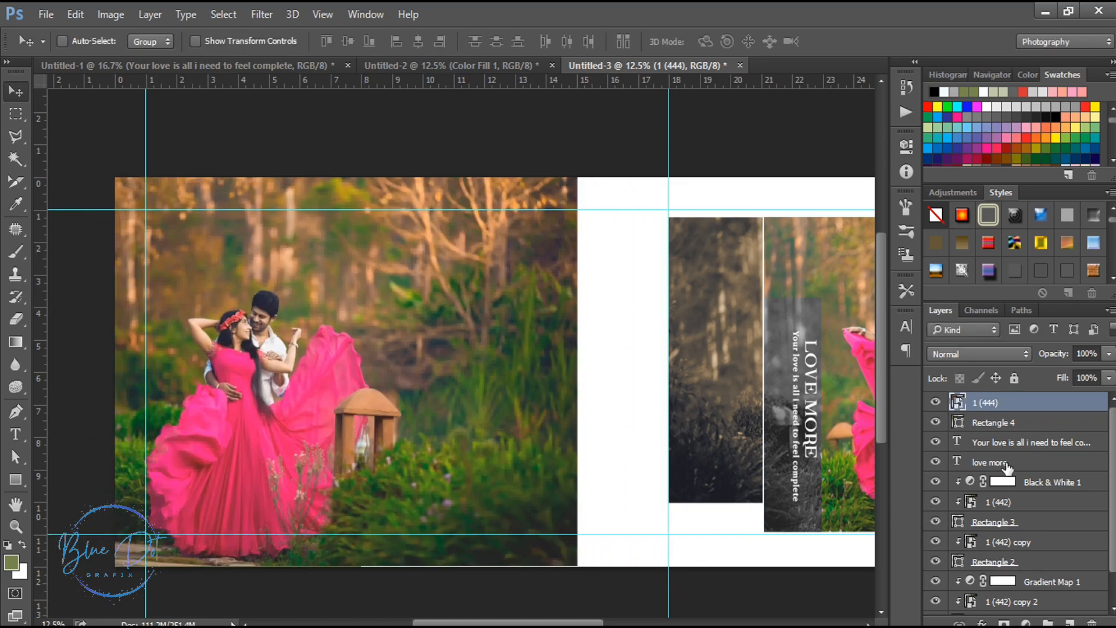
pyautogui.keyDown('alt'); pyautogui.click(1007, 411); pyautogui.keyUp('alt')
pyautogui.moveTo(332, 481); pyautogui.dragTo(314, 482)
pyautogui.hotkey('shift', 'Left')
pyautogui.hotkey('shift', 'Left')
pyautogui.hotkey('shift', 'Left')
pyautogui.hotkey('shift', 'Left')
pyautogui.hotkey('shift', 'Left')
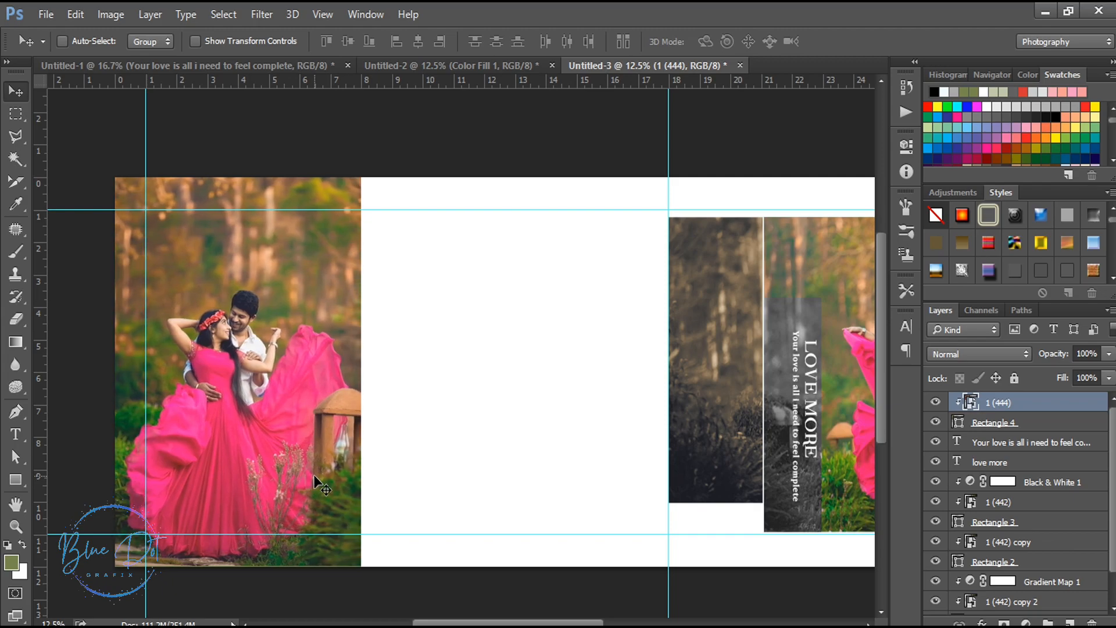
# - Create a 656 × 120 px rectangle in the blank area right of the left-page photo
pyautogui.click(15, 479)
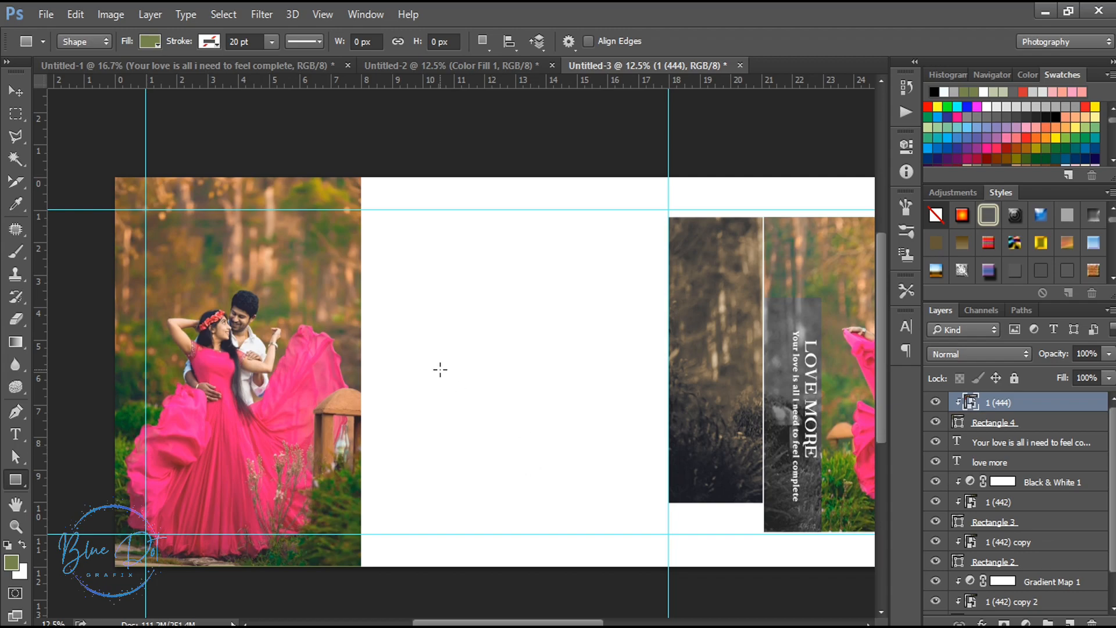
pyautogui.click(441, 345)
pyautogui.write('656')
pyautogui.click(674, 214)
pyautogui.moveTo(674, 214); pyautogui.dragTo(623, 228)
pyautogui.write('120')
pyautogui.click(558, 271)
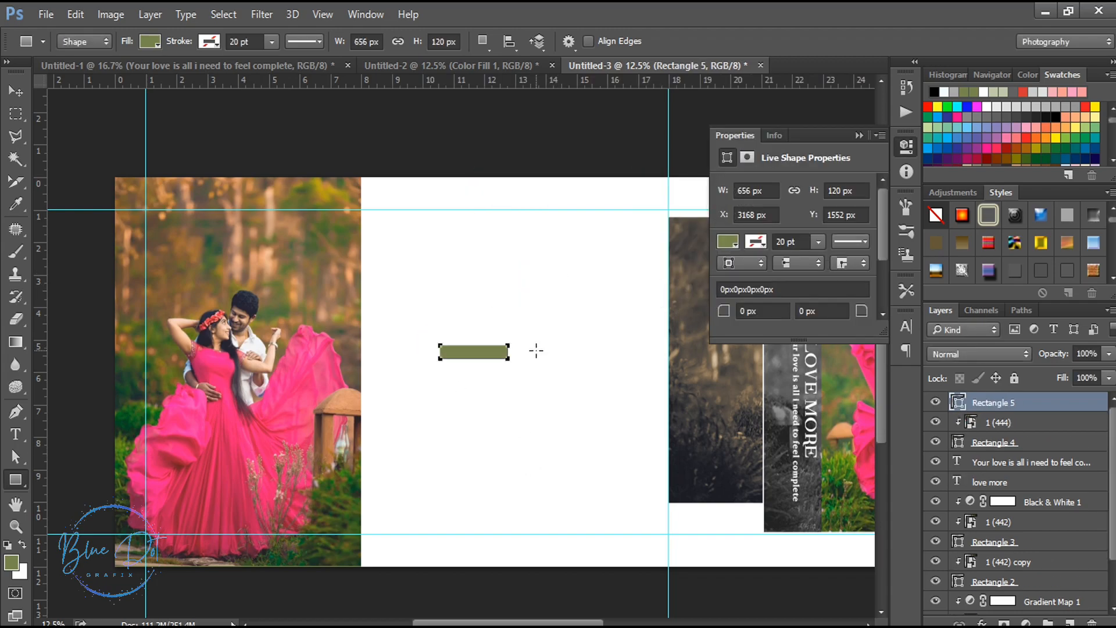
# - Move the small green bar against the right edge of the left-page photo, near its upper part
pyautogui.moveTo(459, 351); pyautogui.dragTo(381, 260)
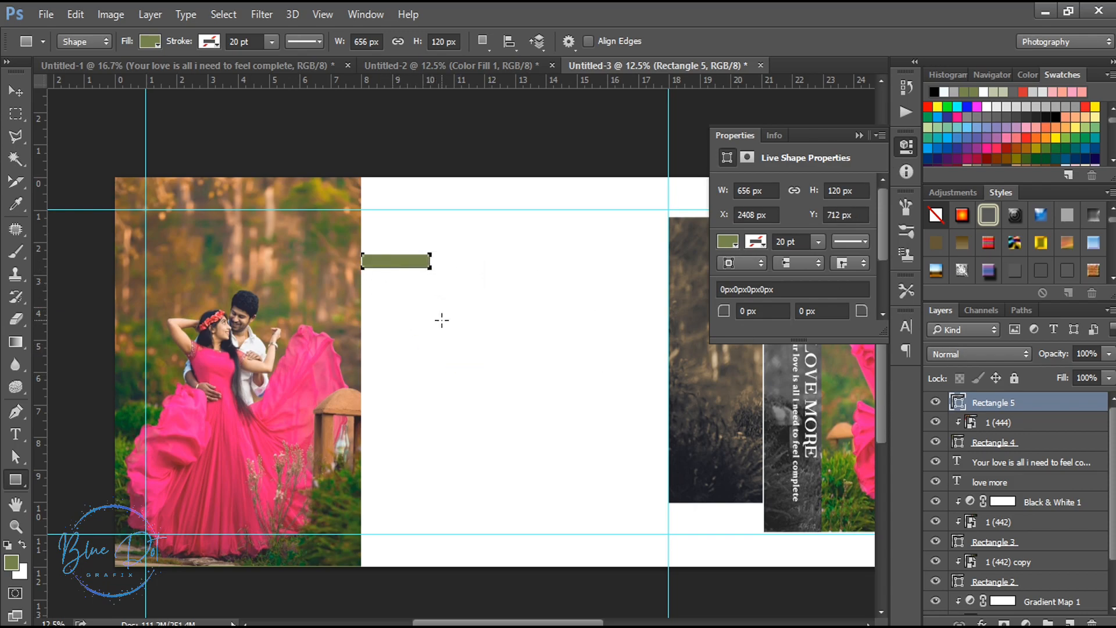
pyautogui.press('Return')
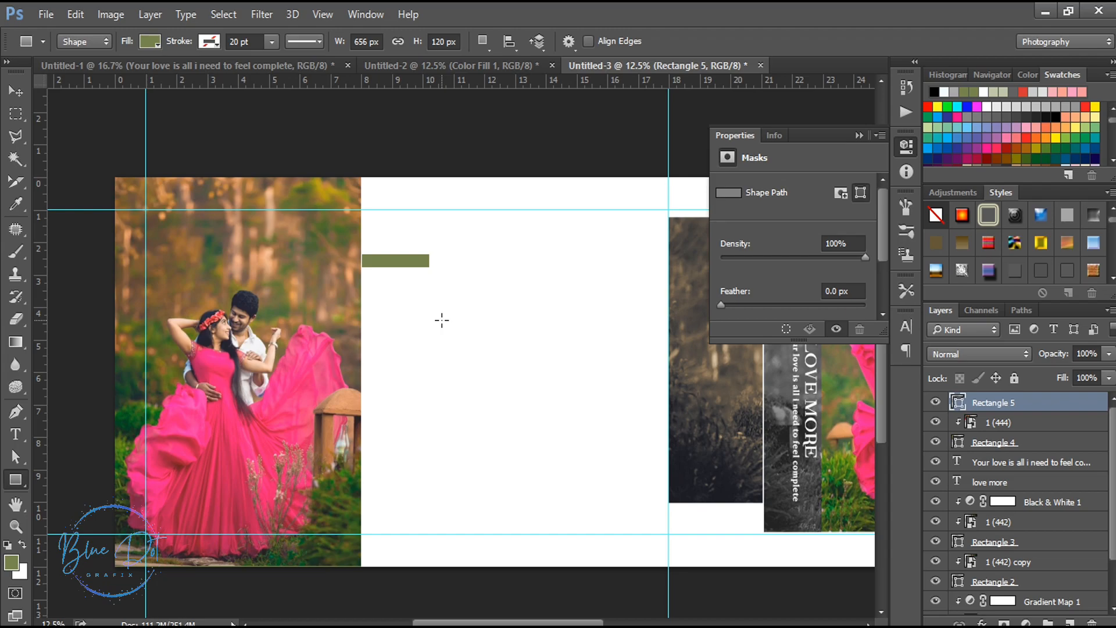
pyautogui.press('v')
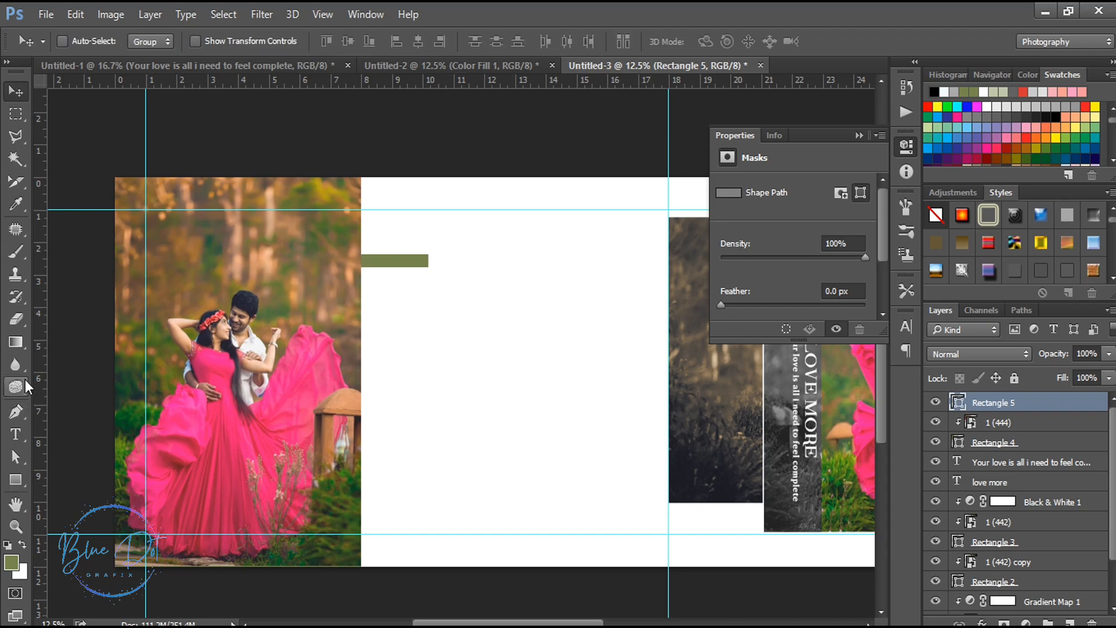
pyautogui.click(16, 479)
pyautogui.click(858, 135)
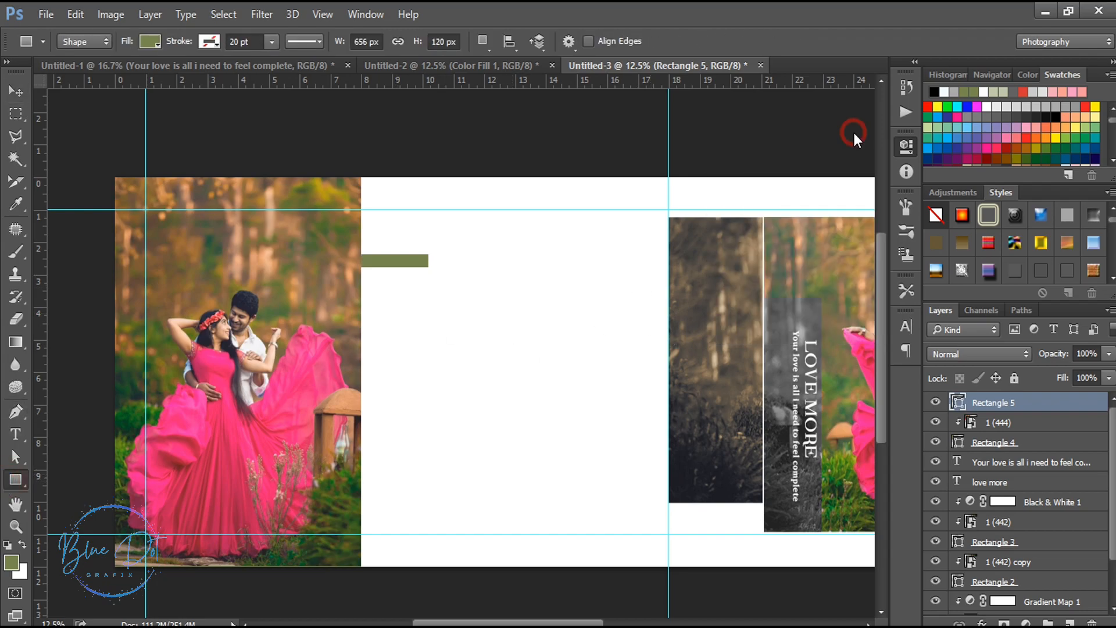
# - Create a 96 × 2000 px vertical rectangle in the blank area of the page beside the left-page photo
pyautogui.click(485, 398)
pyautogui.write('96')
pyautogui.press('Tab')
pyautogui.write('2000')
pyautogui.press('Return')
# - Move the tall thin bar so it forms a corner with the short horizontal bar, at X 2960 px and Y 716 px
pyautogui.press('v')
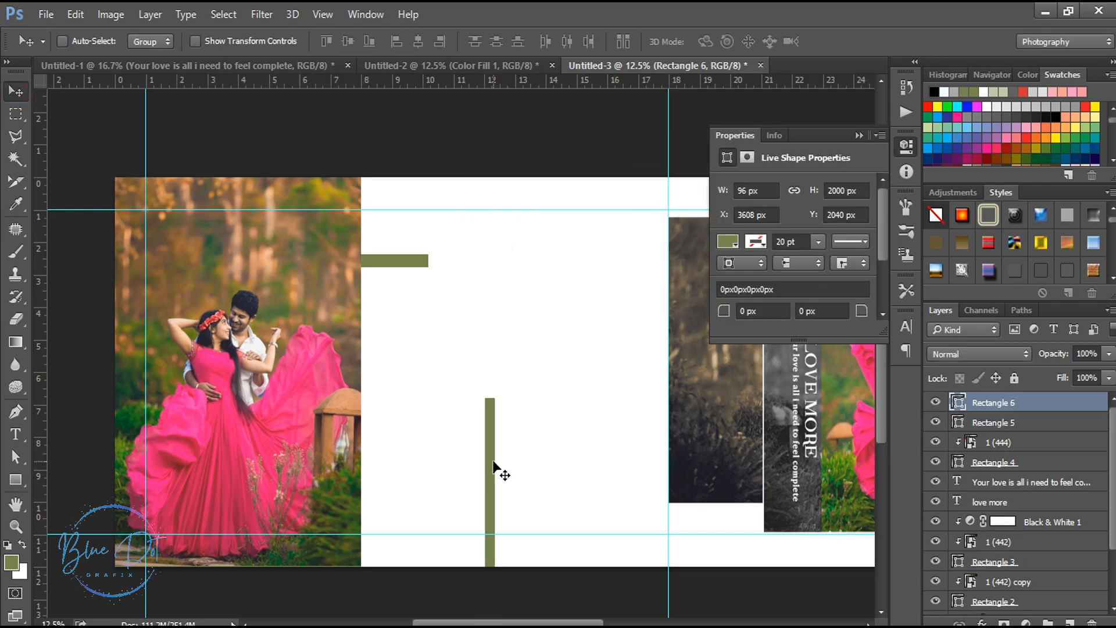
pyautogui.moveTo(498, 469); pyautogui.dragTo(436, 329)
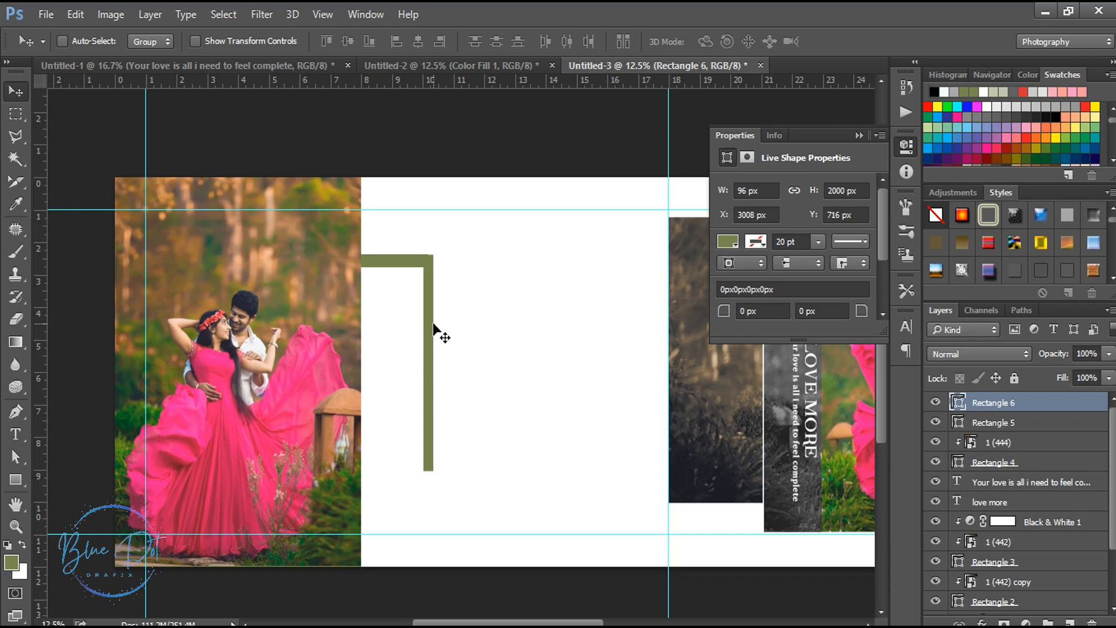
pyautogui.press('Up')
pyautogui.press('Left')
pyautogui.press('Left')
pyautogui.press('Left')
pyautogui.press('Left')
pyautogui.press('Left')
pyautogui.press('Left')
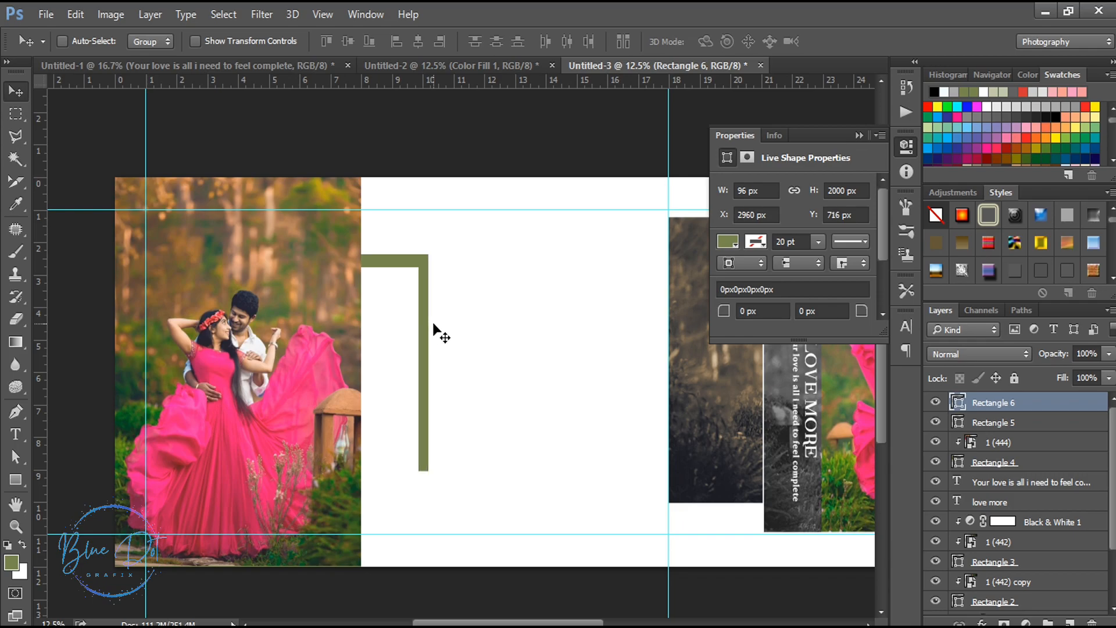
# - Move both joined green bars up together to Y 380 px, just below the upper horizontal guide
pyautogui.keyDown('shift'); pyautogui.click(991, 423); pyautogui.keyUp('shift')
pyautogui.hotkey('shift', 'Up')
pyautogui.hotkey('shift', 'Up')
pyautogui.hotkey('shift', 'Up')
pyautogui.hotkey('shift', 'Up')
pyautogui.hotkey('shift', 'Up')
pyautogui.hotkey('shift', 'Up')
pyautogui.hotkey('shift', 'Up')
pyautogui.hotkey('shift', 'Up')
pyautogui.hotkey('shift', 'Up')
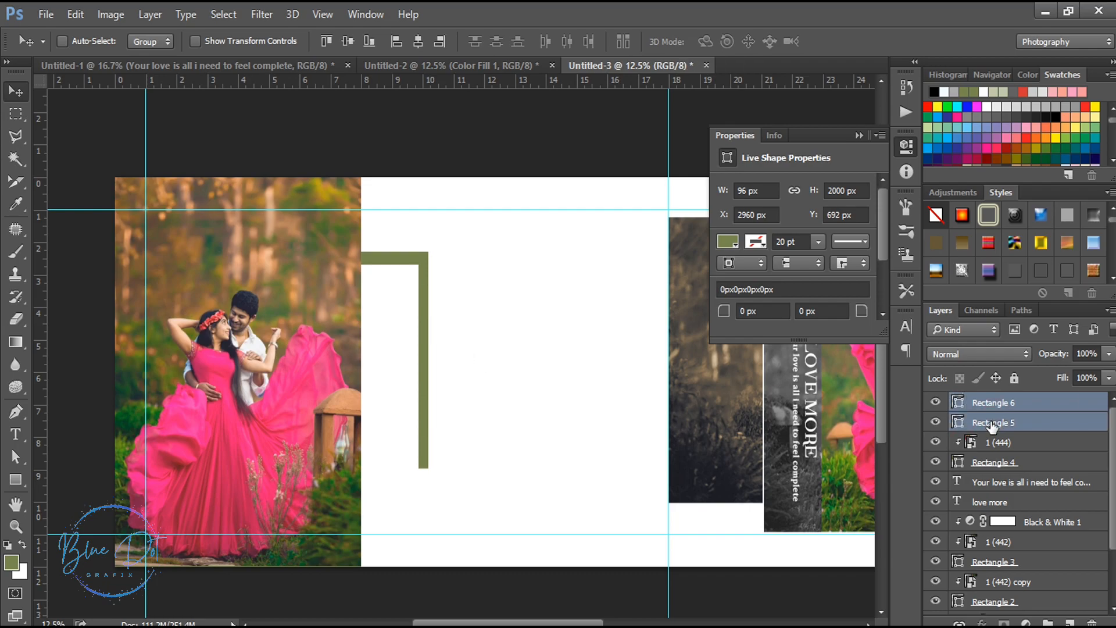
pyautogui.hotkey('shift', 'Up')
pyautogui.hotkey('shift', 'Up')
pyautogui.hotkey('shift', 'Up')
pyautogui.hotkey('shift', 'Up')
pyautogui.hotkey('shift', 'Up')
pyautogui.hotkey('shift', 'Up')
pyautogui.hotkey('shift', 'Up')
pyautogui.hotkey('shift', 'Up')
pyautogui.hotkey('shift', 'Up')
pyautogui.hotkey('shift', 'Up')
pyautogui.hotkey('shift', 'Up')
pyautogui.hotkey('shift', 'Up')
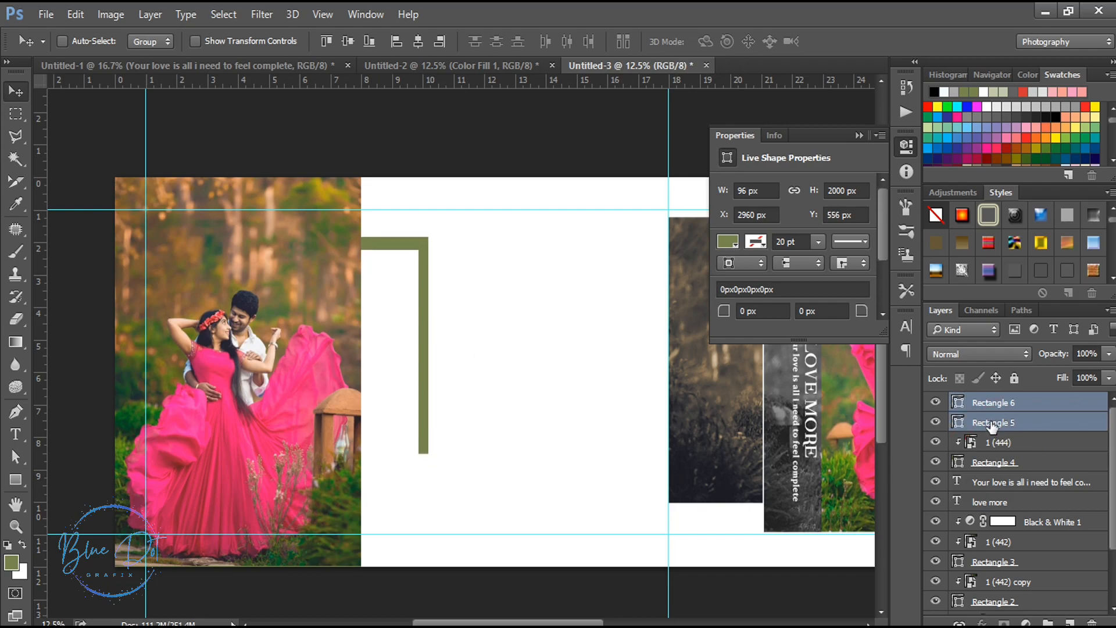
pyautogui.hotkey('shift', 'Up')
pyautogui.hotkey('shift', 'Up')
pyautogui.hotkey('shift', 'Up')
pyautogui.hotkey('shift', 'Up')
pyautogui.hotkey('shift', 'Up')
pyautogui.hotkey('shift', 'Up')
pyautogui.hotkey('shift', 'Up')
pyautogui.hotkey('shift', 'Up')
pyautogui.hotkey('shift', 'Up')
pyautogui.hotkey('shift', 'Up')
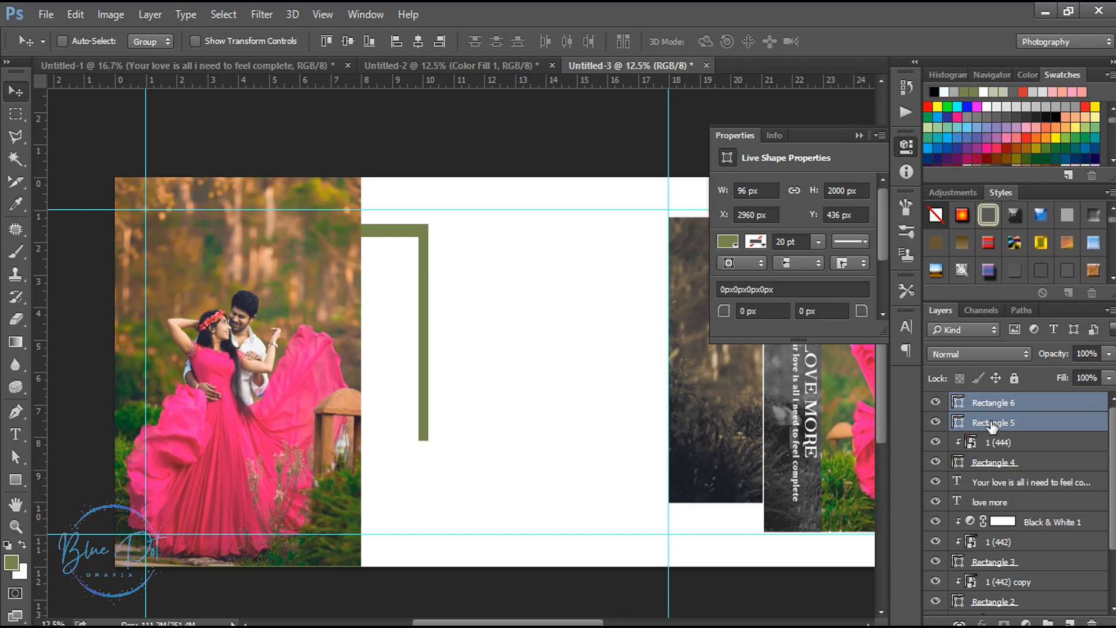
pyautogui.hotkey('shift', 'Up')
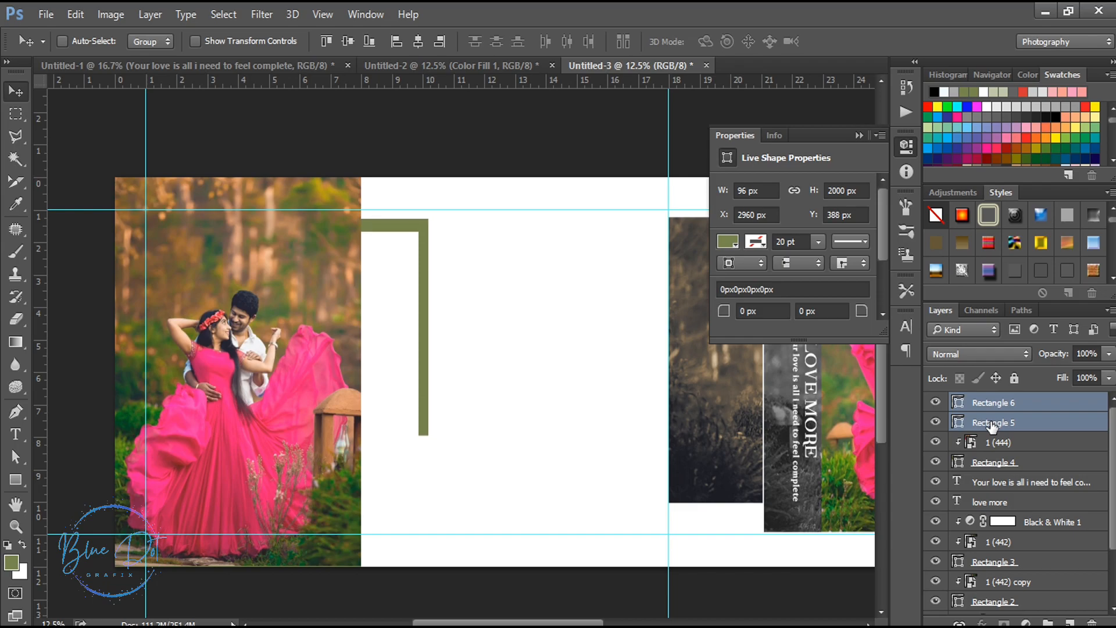
pyautogui.hotkey('shift', 'Up')
# - Create an 808 × 808 px circle with the Ellipse tool, layered above the vertical bar
pyautogui.moveTo(15, 479); pyautogui.dragTo(126, 501)
pyautogui.click(123, 509)
pyautogui.click(1014, 410)
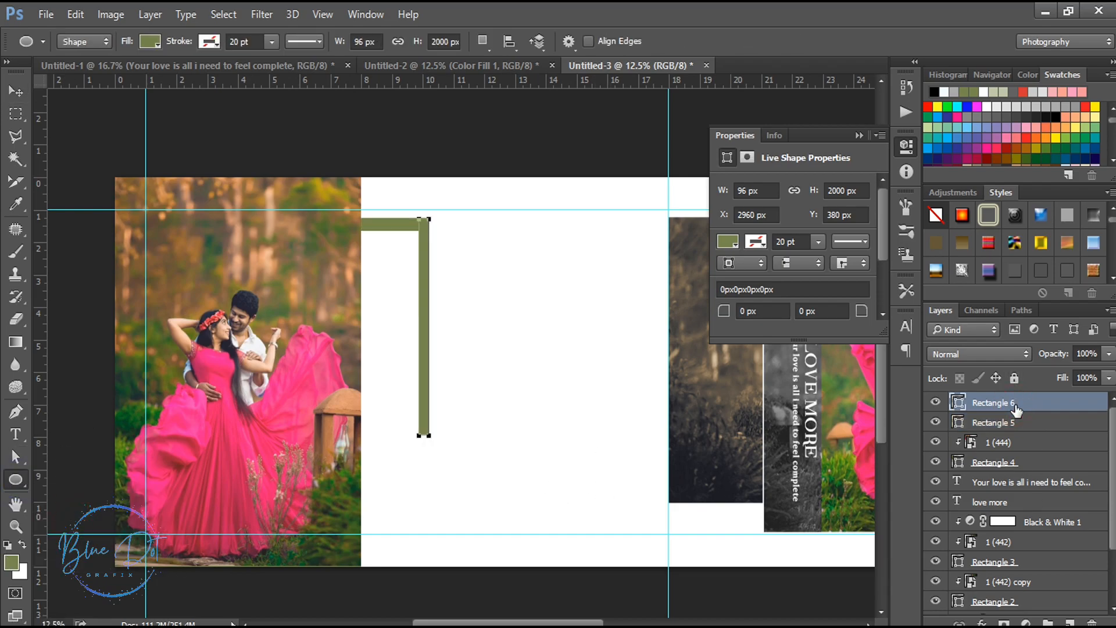
pyautogui.click(484, 494)
pyautogui.write('808')
pyautogui.press('Tab')
pyautogui.write('808')
pyautogui.press('Return')
pyautogui.click(858, 135)
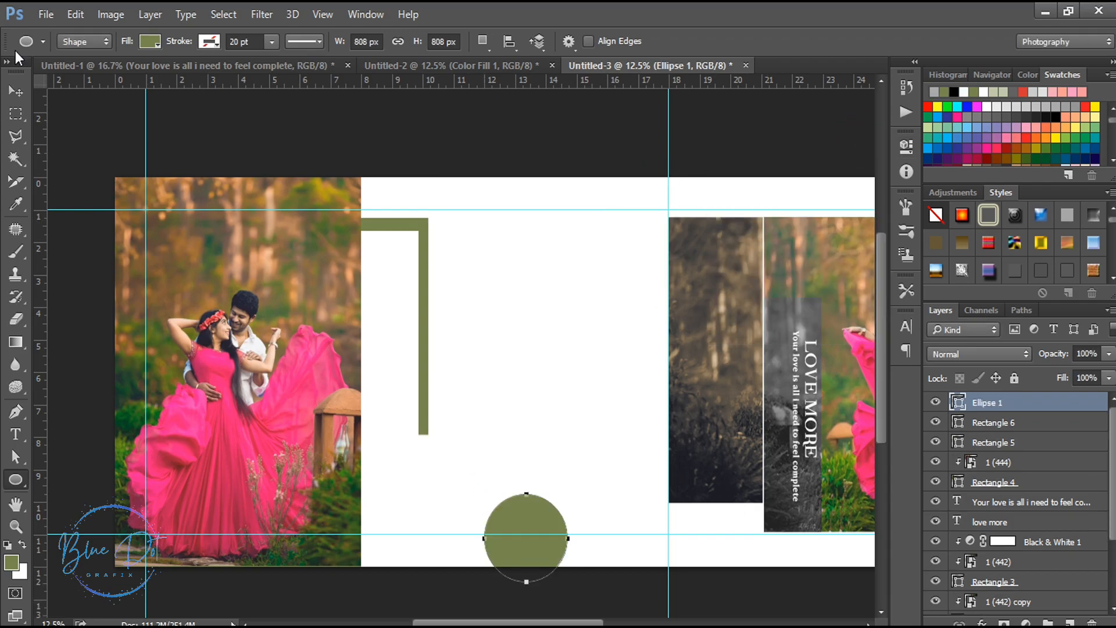
# - Move the green circle under the vertical bar, centred on it and touching its lower end
pyautogui.press('v')
pyautogui.moveTo(534, 518); pyautogui.dragTo(431, 469)
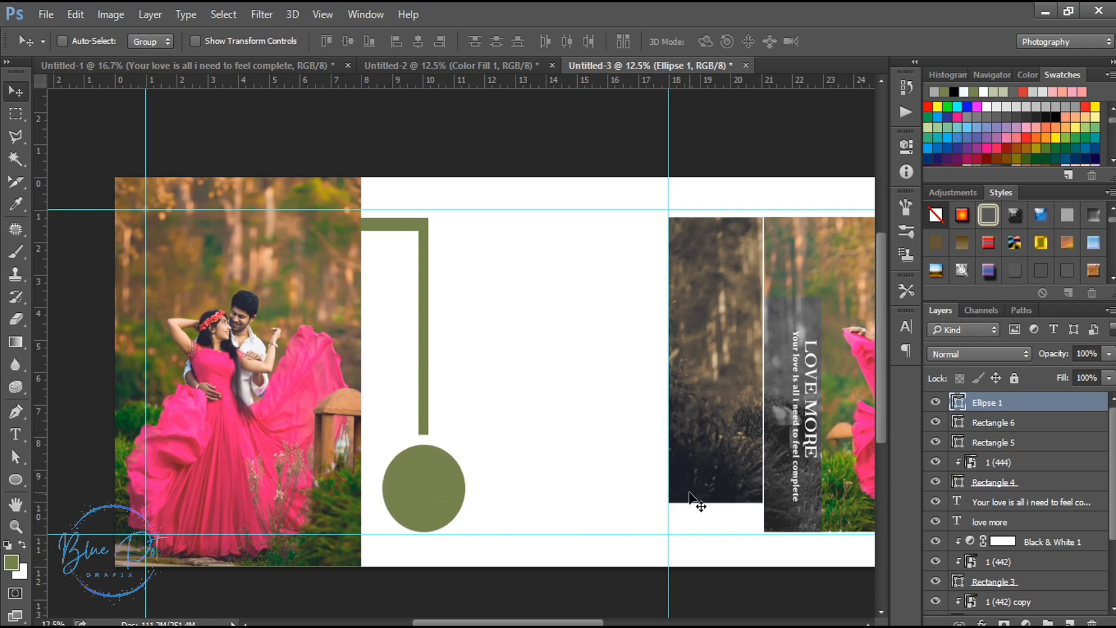
pyautogui.hotkey('shift', 'Up')
pyautogui.hotkey('shift', 'Up')
pyautogui.hotkey('shift', 'Up')
pyautogui.hotkey('shift', 'Up')
pyautogui.hotkey('shift', 'Up')
pyautogui.hotkey('shift', 'Up')
pyautogui.hotkey('shift', 'Up')
pyautogui.hotkey('shift', 'Up')
pyautogui.hotkey('shift', 'Up')
pyautogui.hotkey('shift', 'Up')
pyautogui.hotkey('shift', 'Up')
pyautogui.hotkey('shift', 'Up')
pyautogui.hotkey('shift', 'Up')
pyautogui.hotkey('shift', 'Up')
pyautogui.hotkey('shift', 'Up')
pyautogui.hotkey('shift', 'Up')
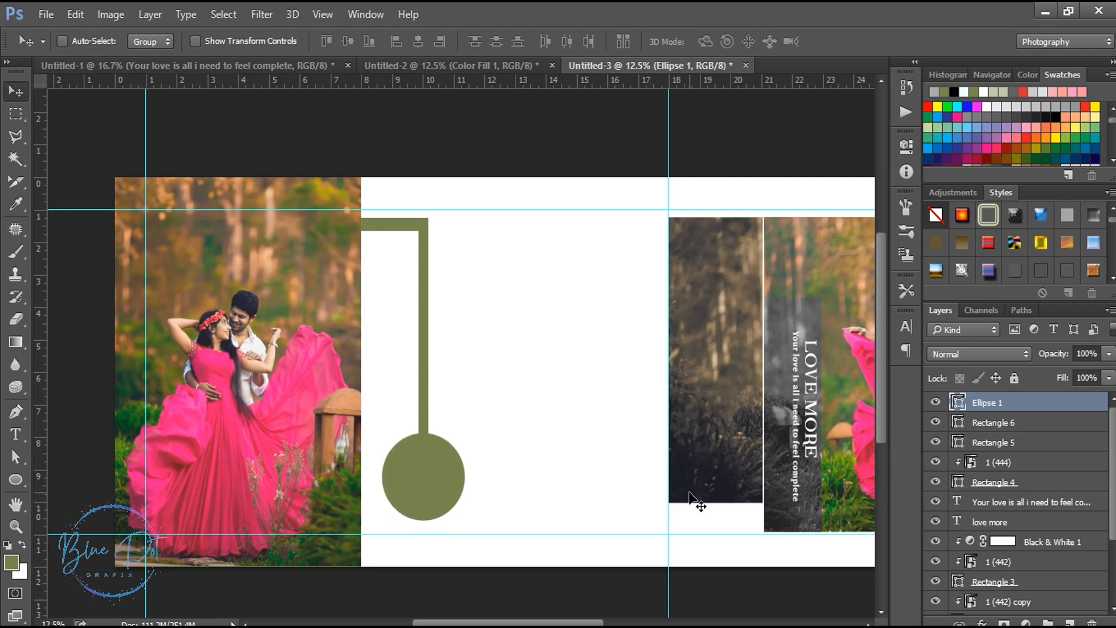
# - Duplicate photo 1 (444) above the circle, clip the copy to it, and fine-tune the circle's position
pyautogui.moveTo(998, 463); pyautogui.dragTo(1006, 401)
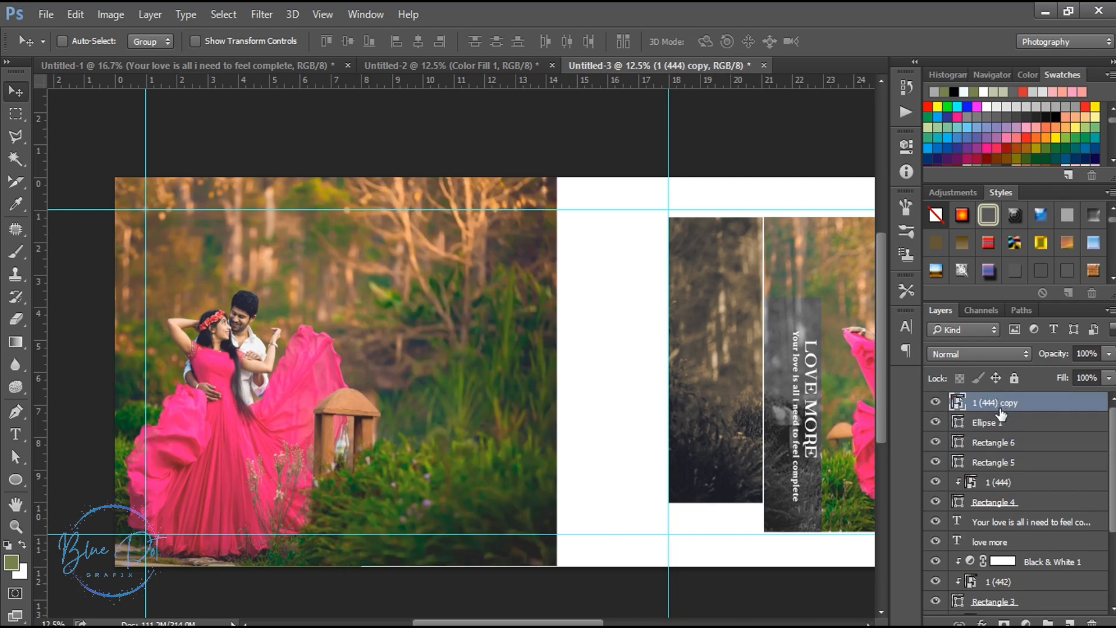
pyautogui.keyDown('alt'); pyautogui.click(999, 413); pyautogui.keyUp('alt')
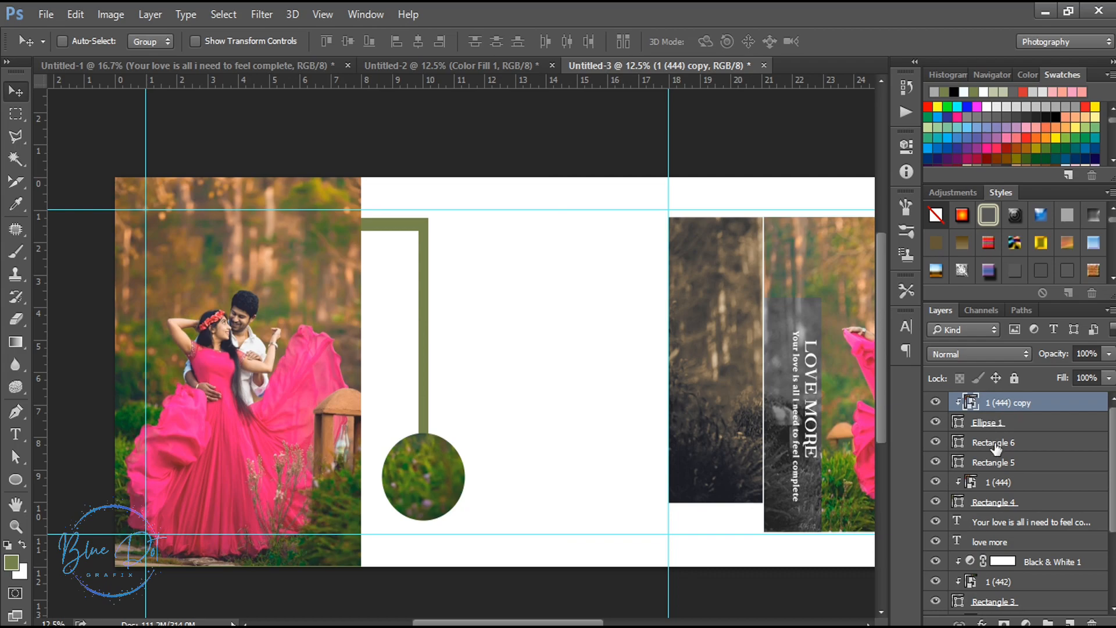
pyautogui.click(1000, 423)
pyautogui.hotkey('shift', 'Left')
pyautogui.hotkey('shift', 'Up')
pyautogui.hotkey('shift', 'Down')
pyautogui.hotkey('shift', 'Down')
pyautogui.hotkey('shift', 'Down')
pyautogui.hotkey('shift', 'Up')
# - Nudge the circle and both green bars slightly down together
pyautogui.keyDown('shift'); pyautogui.click(994, 463); pyautogui.keyUp('shift')
pyautogui.hotkey('shift', 'Down')
pyautogui.hotkey('shift', 'Down')
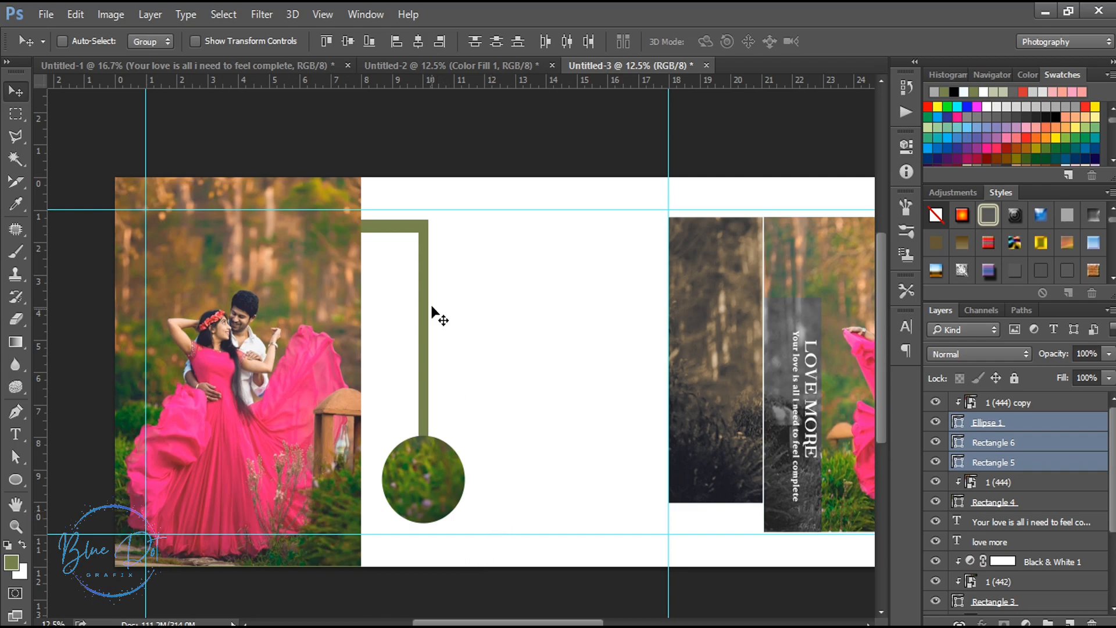
pyautogui.click(270, 68)
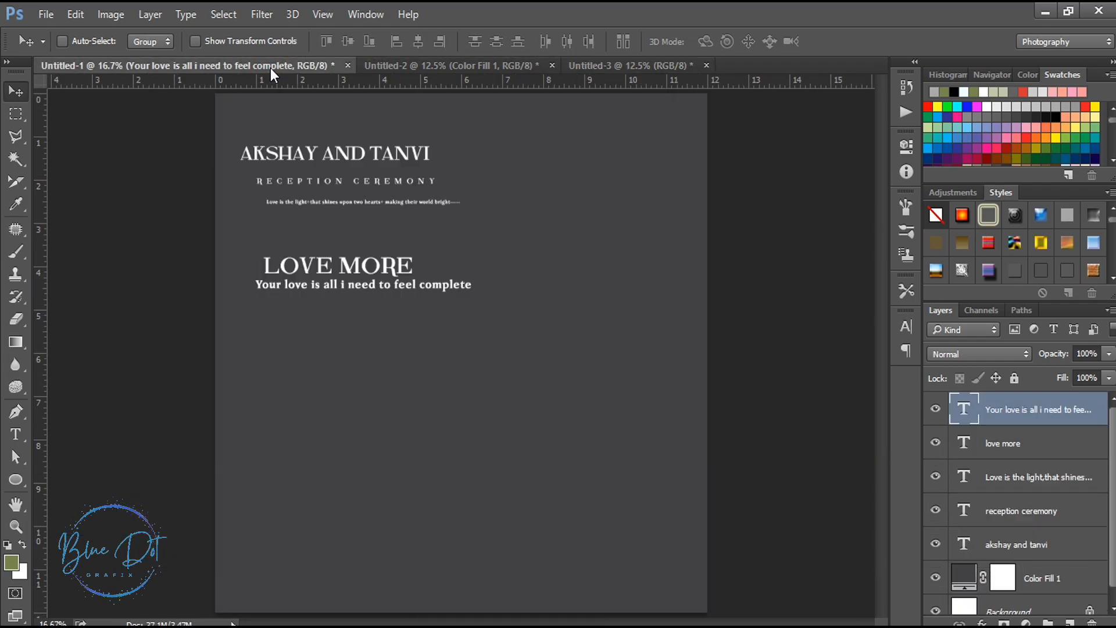
pyautogui.moveTo(281, 159); pyautogui.dragTo(502, 298)
pyautogui.hotkey('ctrl', 'z')
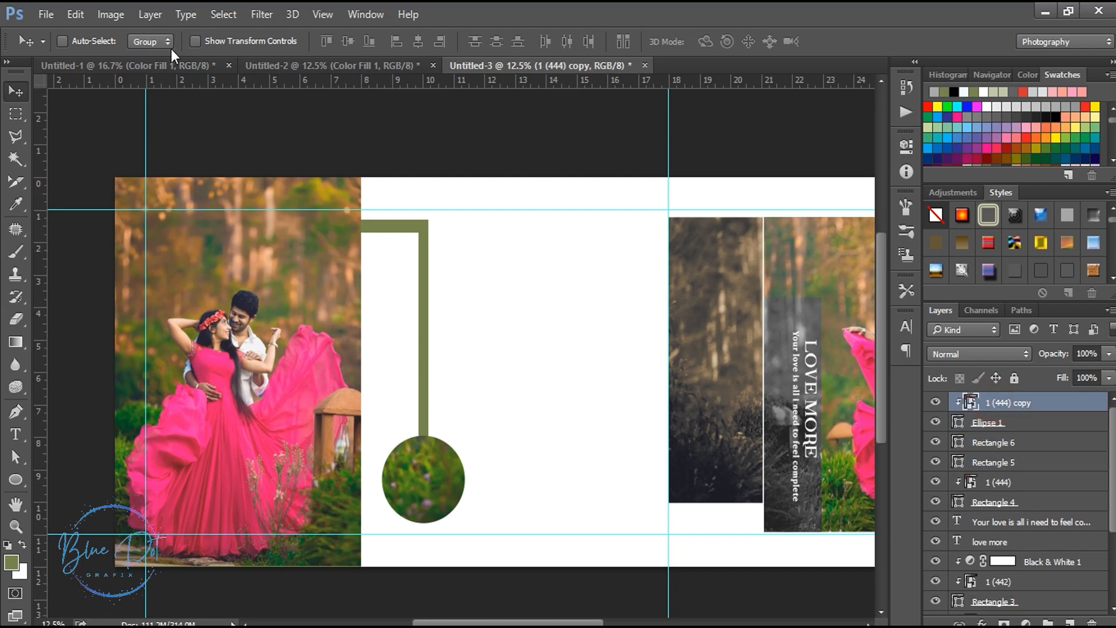
# - Copy the couple's names, "reception ceremony" and "Love is the light" text layers from Untitled-1 into the Untitled-3 spread, beside the vertical bar
pyautogui.click(175, 67)
pyautogui.keyDown('ctrl'); pyautogui.click(334, 156); pyautogui.keyUp('ctrl')
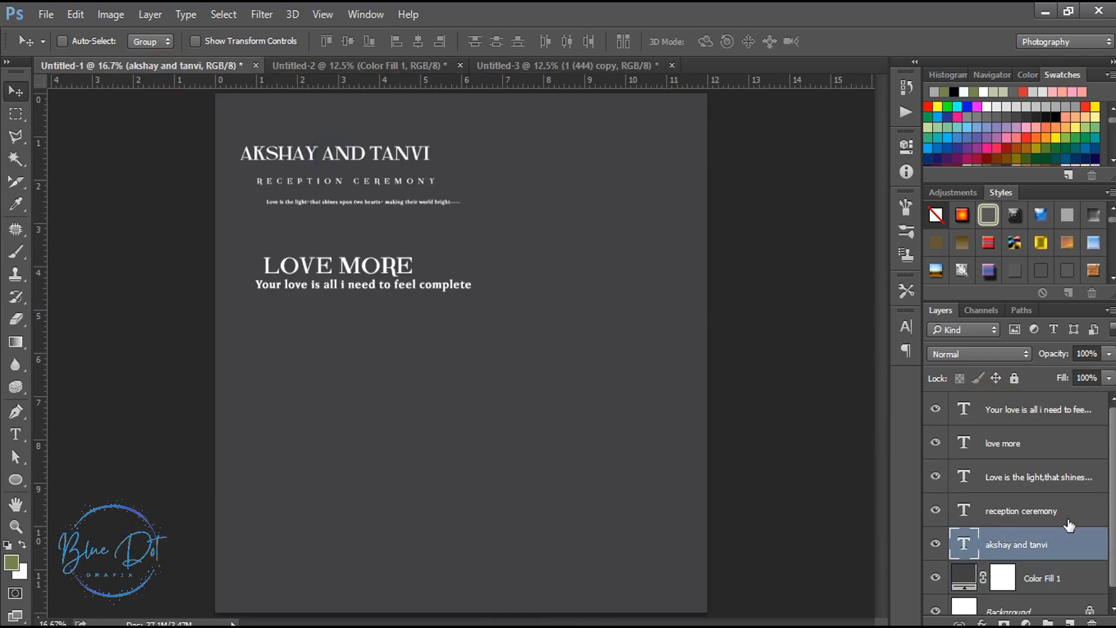
pyautogui.keyDown('shift'); pyautogui.click(1021, 477); pyautogui.keyUp('shift')
pyautogui.moveTo(366, 166); pyautogui.dragTo(527, 341)
# - Recolour the three copied text lines with the olive green sampled from the vertical bar
pyautogui.click(904, 327)
pyautogui.click(869, 431)
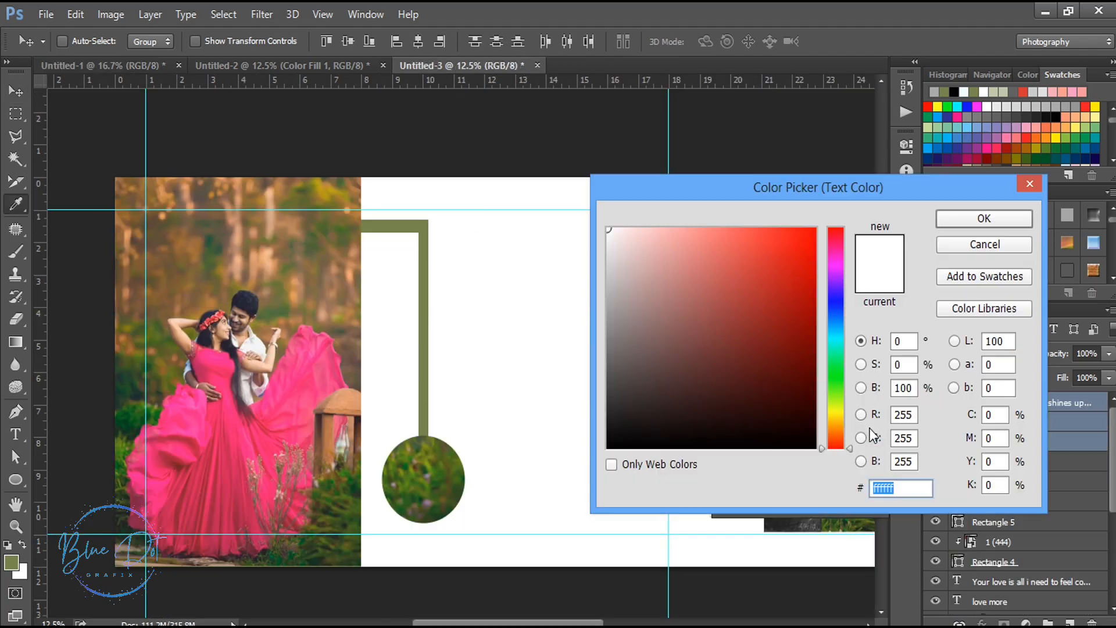
pyautogui.click(423, 331)
pyautogui.press('Return')
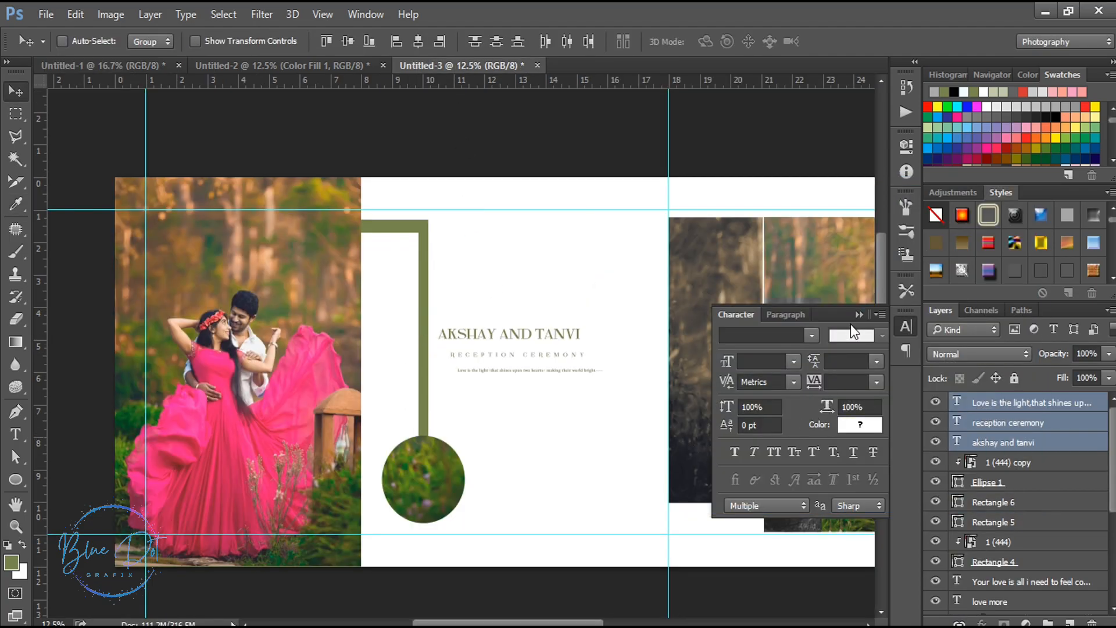
pyautogui.click(858, 314)
# - Rotate the three text lines 90° clockwise and place them along the vertical bar, with "reception ceremony" on the bar itself
pyautogui.hotkey('ctrl', 't')
pyautogui.rightClick(523, 333)
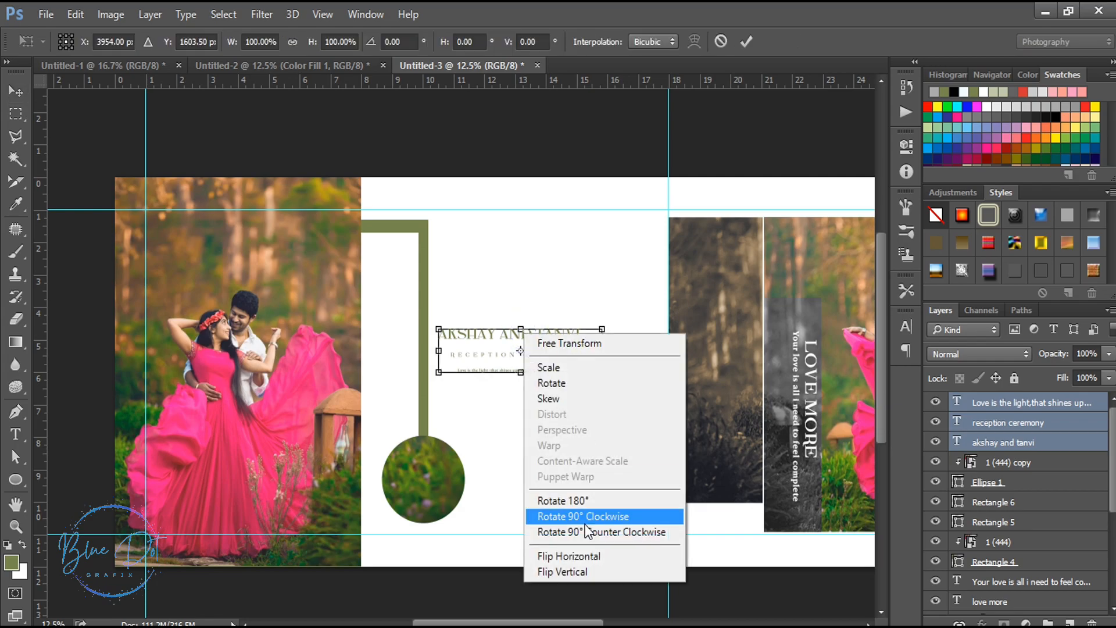
pyautogui.click(585, 516)
pyautogui.moveTo(535, 319); pyautogui.dragTo(443, 298)
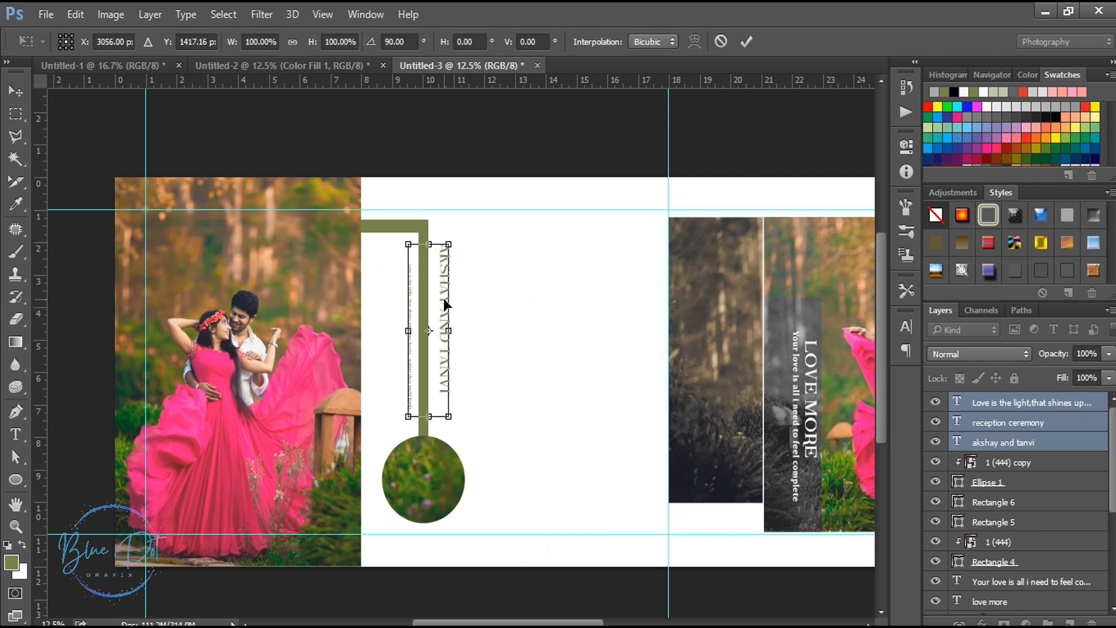
pyautogui.press('Return')
# - Set the "reception ceremony" text colour to white
pyautogui.click(1008, 431)
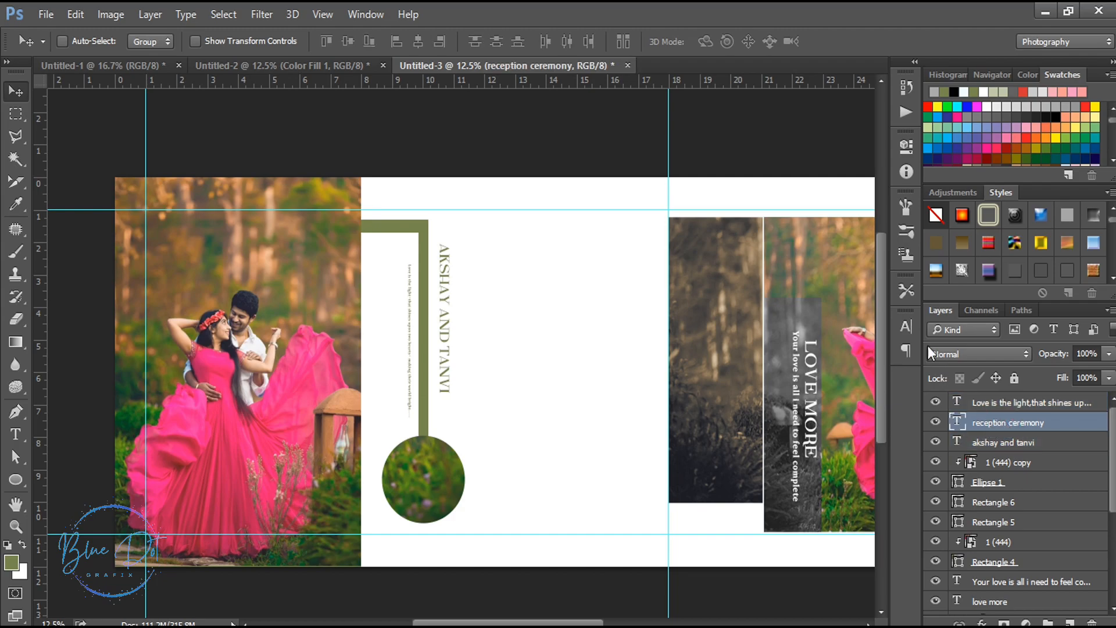
pyautogui.click(906, 327)
pyautogui.click(860, 424)
pyautogui.click(608, 229)
pyautogui.click(982, 217)
# - Select all three vertical text lines and nudge them down along the bar
pyautogui.click(1026, 403)
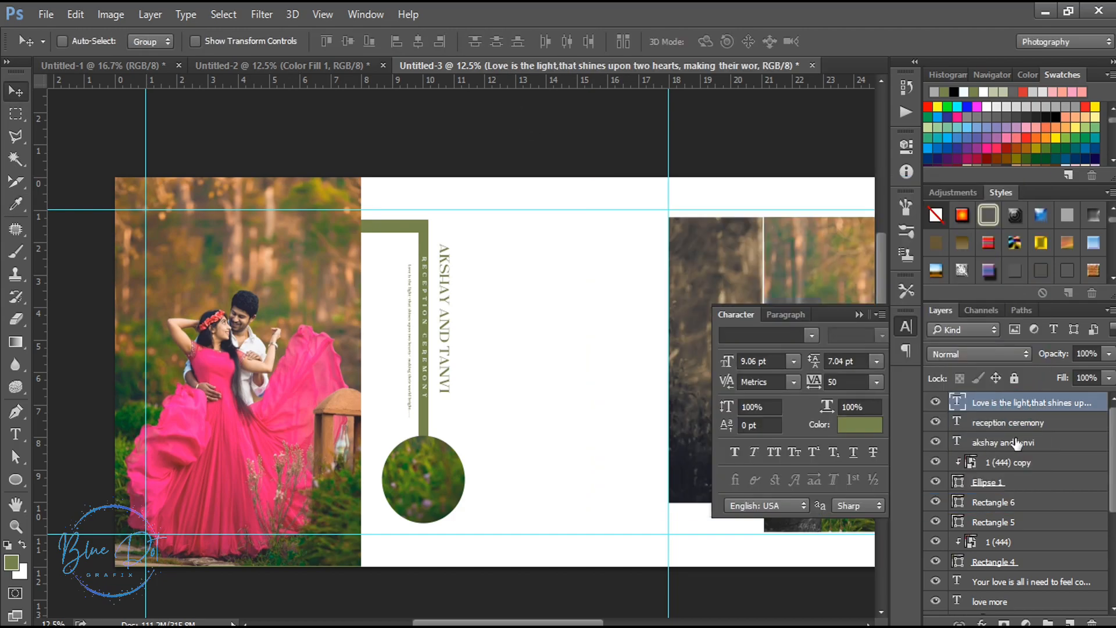
pyautogui.keyDown('shift'); pyautogui.click(1015, 443); pyautogui.keyUp('shift')
pyautogui.hotkey('shift', 'Down')
pyautogui.hotkey('shift', 'Down')
pyautogui.hotkey('shift', 'Down')
pyautogui.hotkey('shift', 'Down')
pyautogui.hotkey('shift', 'Down')
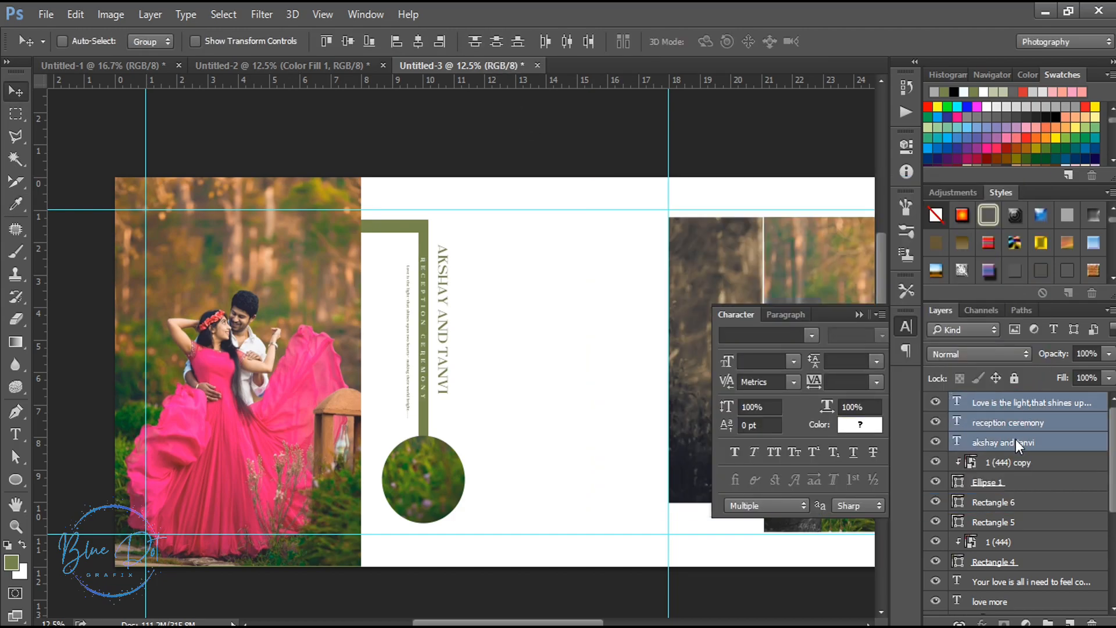
pyautogui.hotkey('shift', 'Down')
pyautogui.hotkey('shift', 'Down')
pyautogui.hotkey('shift', 'Down')
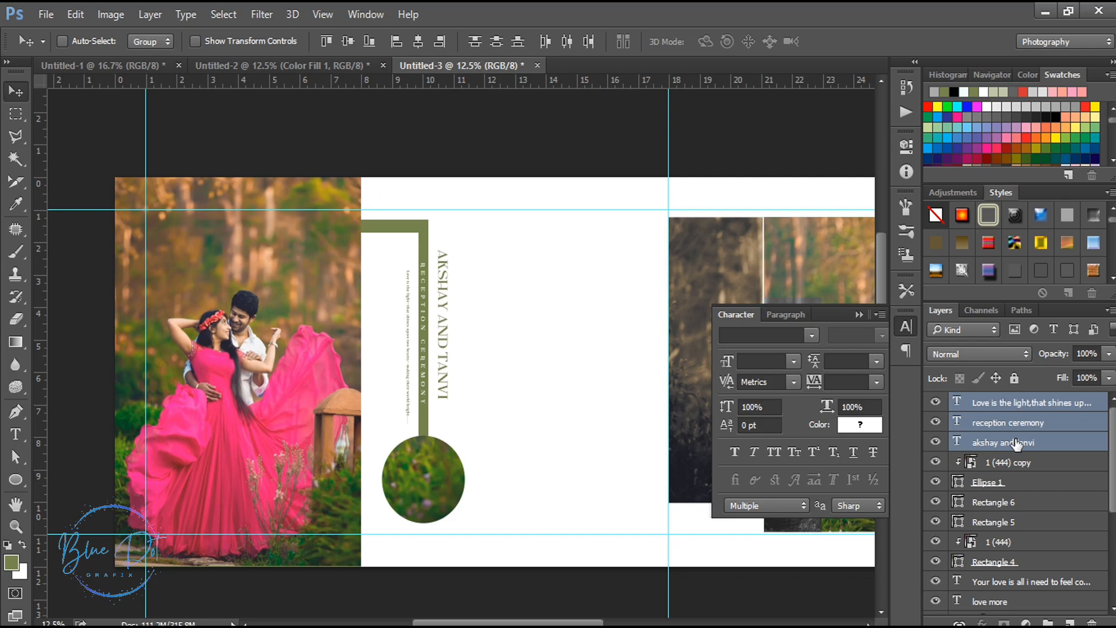
pyautogui.click(858, 314)
# - Create a 2040 × 3000 px rectangle in the blank area between the text block and the black-and-white photo
pyautogui.moveTo(550, 620)
pyautogui.mouseDown()
pyautogui.moveTo(614, 621)
pyautogui.moveTo(558, 623)
pyautogui.mouseUp()
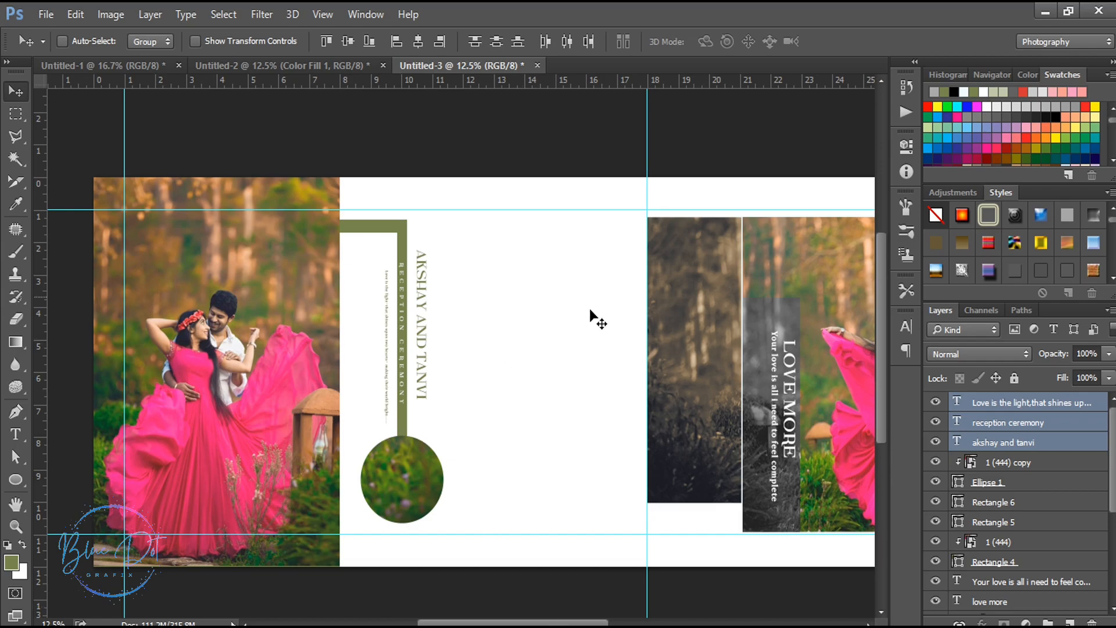
pyautogui.click(16, 480)
pyautogui.click(93, 478)
pyautogui.click(525, 235)
pyautogui.write('2000')
pyautogui.press('BackSpace')
pyautogui.press('BackSpace')
pyautogui.write('40')
pyautogui.press('Tab')
pyautogui.write('3000')
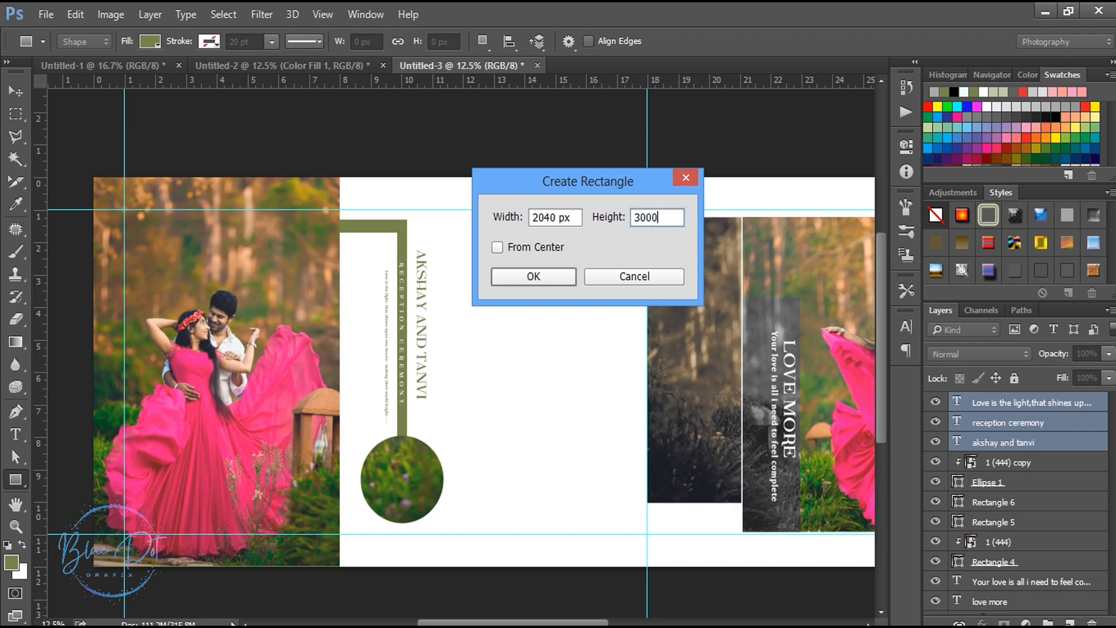
pyautogui.press('Return')
pyautogui.click(857, 134)
# - Align the large green rectangle with the spread's upper edge and the centre guide, and stretch it down to the lower edge
pyautogui.click(17, 93)
pyautogui.moveTo(659, 316); pyautogui.dragTo(504, 319)
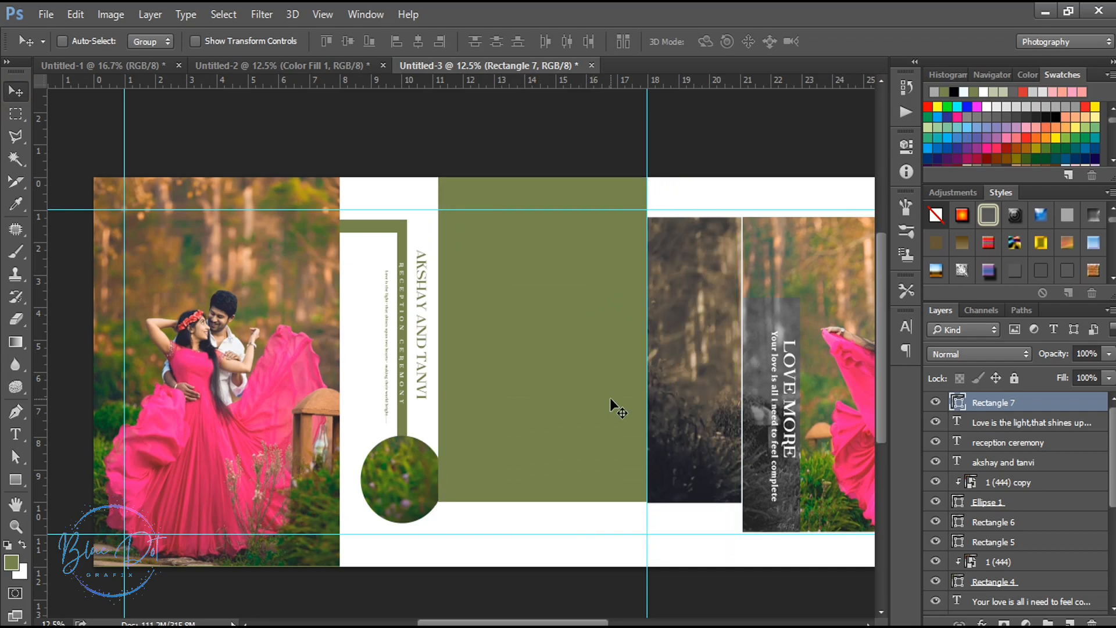
pyautogui.hotkey('ctrl', 't')
pyautogui.moveTo(540, 526); pyautogui.dragTo(535, 569)
pyautogui.press('Return')
# - Nudge the tall green rectangle right so it crosses the centre guide and leaves a gap beside the vertical text
pyautogui.hotkey('shift', 'Right')
pyautogui.hotkey('shift', 'Right')
pyautogui.hotkey('shift', 'Right')
pyautogui.hotkey('shift', 'Right')
pyautogui.hotkey('shift', 'Right')
pyautogui.hotkey('shift', 'Right')
pyautogui.hotkey('shift', 'Right')
pyautogui.hotkey('shift', 'Right')
pyautogui.hotkey('shift', 'Right')
pyautogui.hotkey('shift', 'Right')
pyautogui.hotkey('shift', 'Right')
pyautogui.hotkey('shift', 'Right')
pyautogui.hotkey('shift', 'Right')
pyautogui.hotkey('shift', 'Right')
pyautogui.hotkey('shift', 'Right')
pyautogui.hotkey('shift', 'Right')
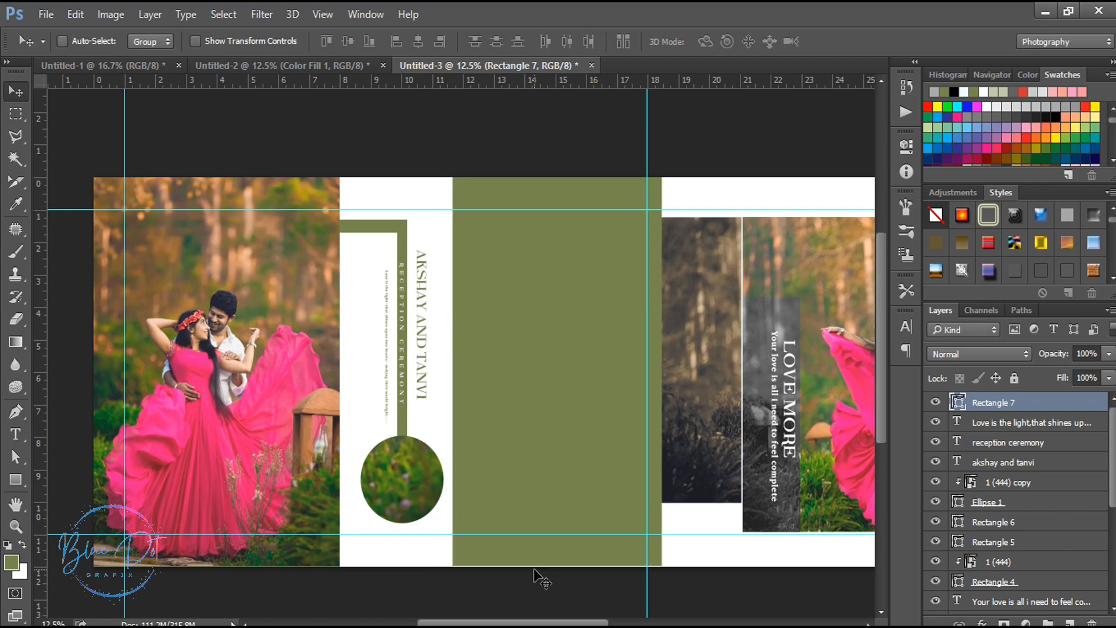
pyautogui.hotkey('shift', 'Down')
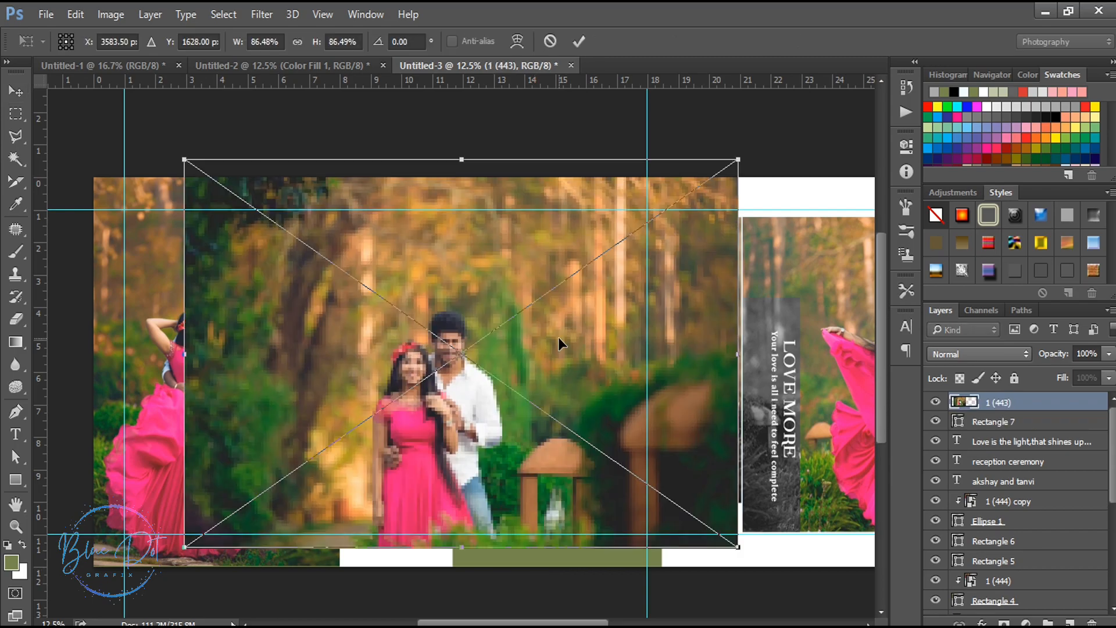
# - Place photo 1 (443) with the couple over the tall green rectangle, its edges matching the spread's upper and lower edges
pyautogui.moveTo(452, 290); pyautogui.dragTo(591, 304)
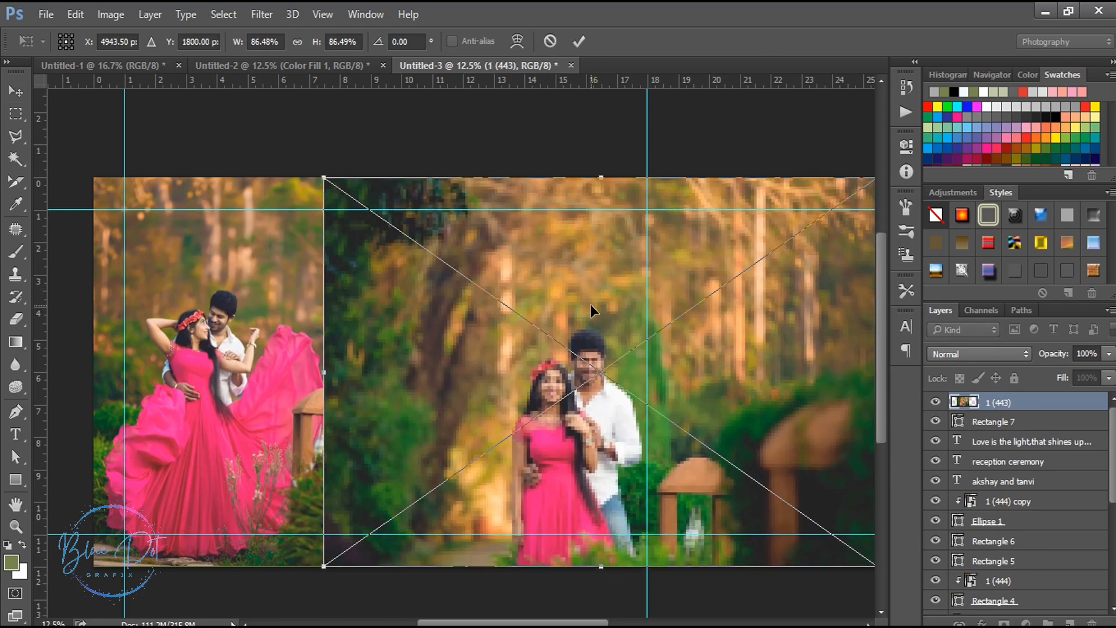
pyautogui.hotkey('alt', 'space')
pyautogui.press('Escape')
pyautogui.press('Return')
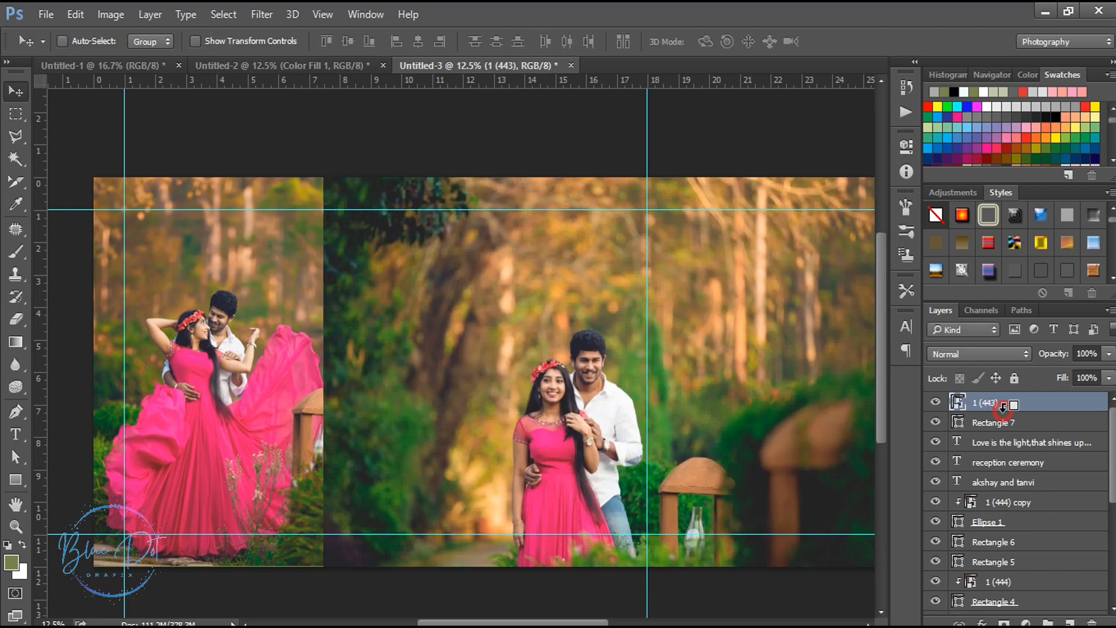
# - Clip photo 1 (443) to the tall green rectangle and shift it left so the couple sits inside the frame
pyautogui.keyDown('alt'); pyautogui.click(1003, 412); pyautogui.keyUp('alt')
pyautogui.moveTo(561, 461); pyautogui.dragTo(547, 462)
pyautogui.hotkey('shift', 'Left')
pyautogui.hotkey('shift', 'Left')
pyautogui.hotkey('shift', 'Left')
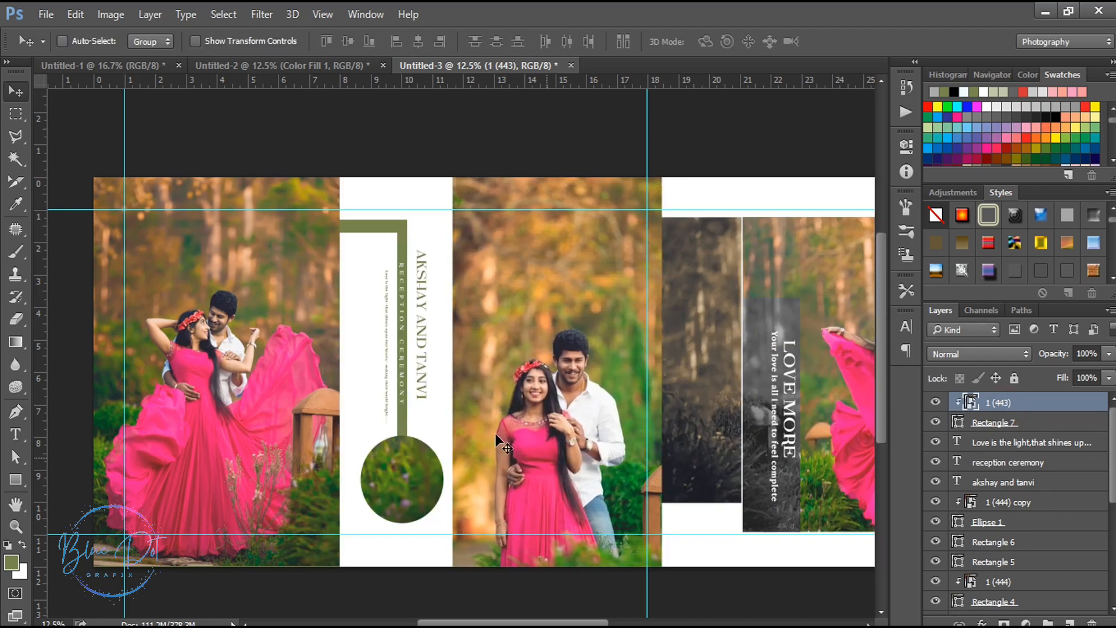
# - Scale the clipped couple photo to about 94.8% and move it up so its base meets the spread's lower edge
pyautogui.hotkey('ctrl', 't')
pyautogui.moveTo(341, 564); pyautogui.dragTo(273, 588)
pyautogui.moveTo(527, 513); pyautogui.dragTo(527, 491)
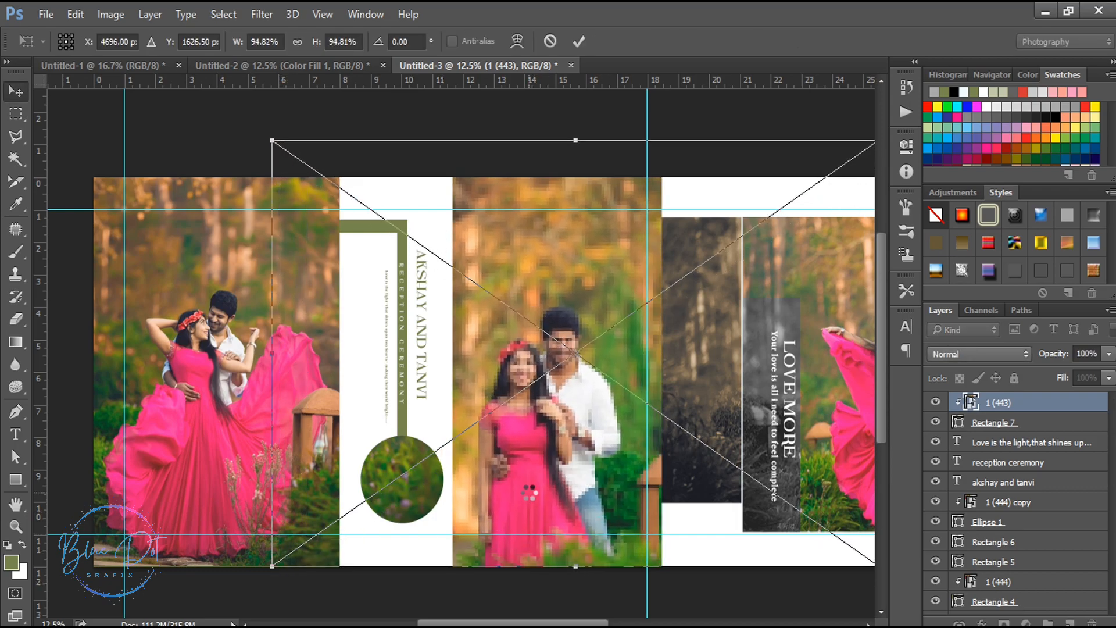
pyautogui.press('Return')
# - Move the "LOVE MORE" title and its subtitle left together to centre them in the grey vertical strip
pyautogui.moveTo(520, 621); pyautogui.dragTo(606, 621)
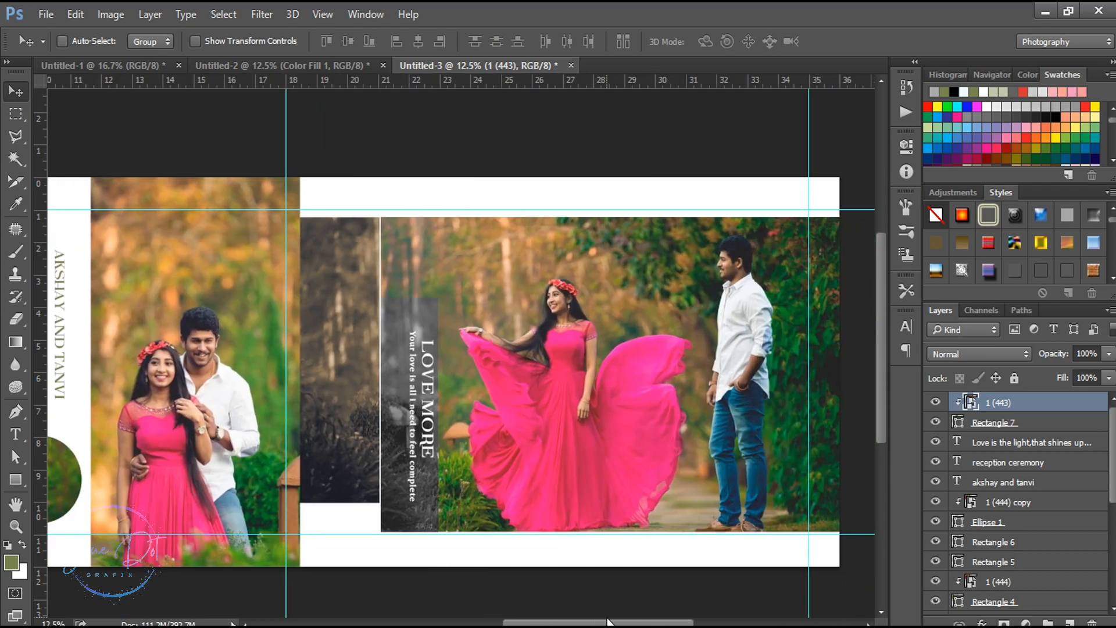
pyautogui.hotkey('ctrl', '+')
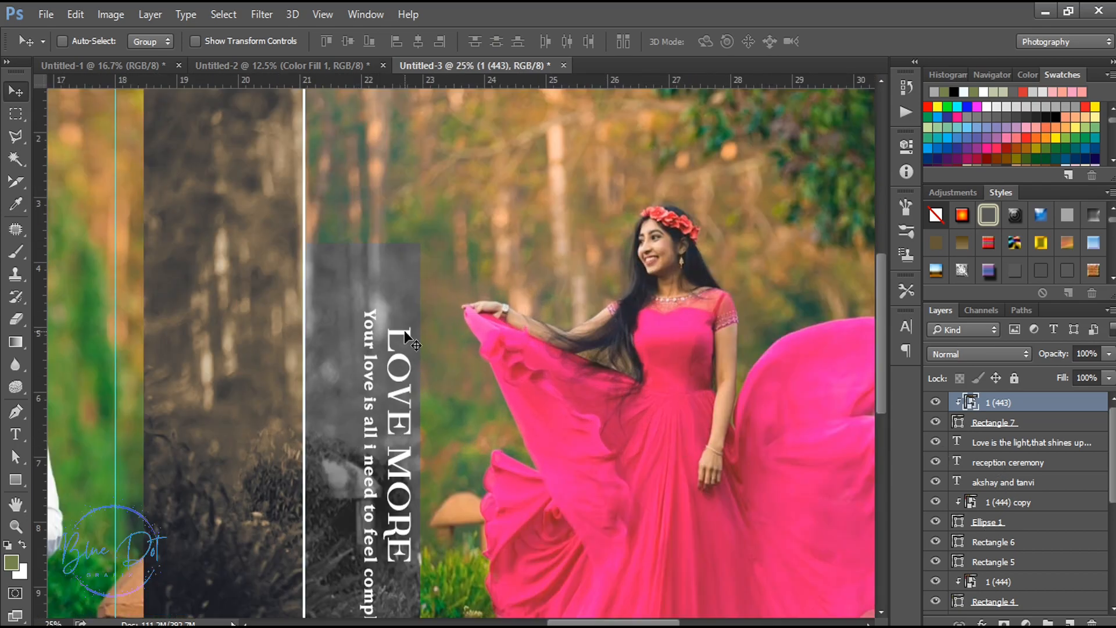
pyautogui.keyDown('ctrl'); pyautogui.click(405, 335); pyautogui.keyUp('ctrl')
pyautogui.scroll(-1, 1017, 543)
pyautogui.keyDown('ctrl'); pyautogui.click(1018, 557); pyautogui.keyUp('ctrl')
pyautogui.hotkey('shift', 'Left')
pyautogui.hotkey('shift', 'Left')
pyautogui.hotkey('shift', 'Left')
pyautogui.hotkey('shift', 'Left')
pyautogui.hotkey('ctrl', '-')
pyautogui.hotkey('shift', 'Left')
pyautogui.hotkey('shift', 'Left')
pyautogui.hotkey('shift', 'Left')
pyautogui.hotkey('shift', 'Left')
pyautogui.hotkey('shift', 'Left')
pyautogui.hotkey('shift', 'Left')
pyautogui.hotkey('shift', 'Left')
pyautogui.hotkey('shift', 'Left')
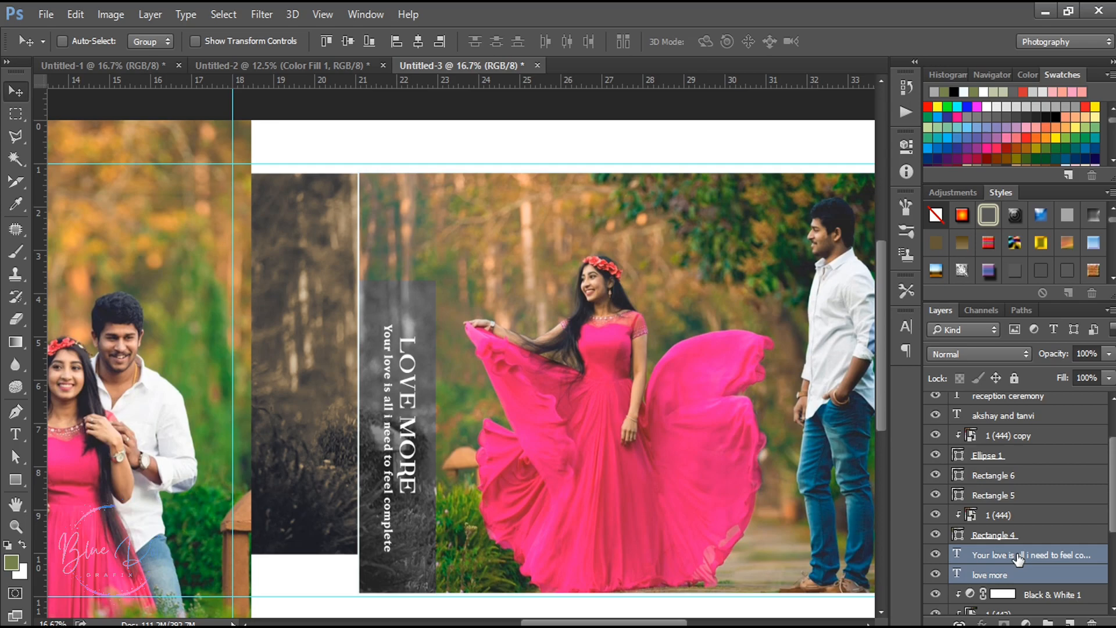
# - Hide the guides and draw a 1368 × 3960 px rectangle directly above the Background layer, behind the vertical text column
pyautogui.hotkey('ctrl', '-')
pyautogui.hotkey('ctrl', '-')
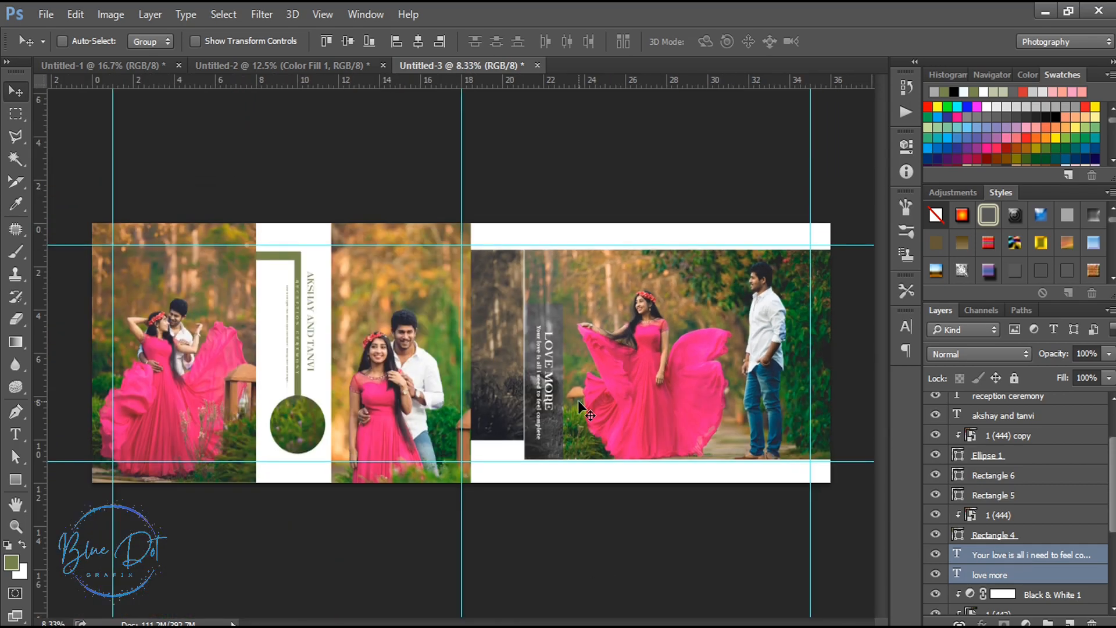
pyautogui.keyDown('ctrl'); pyautogui.click(341, 384); pyautogui.keyUp('ctrl')
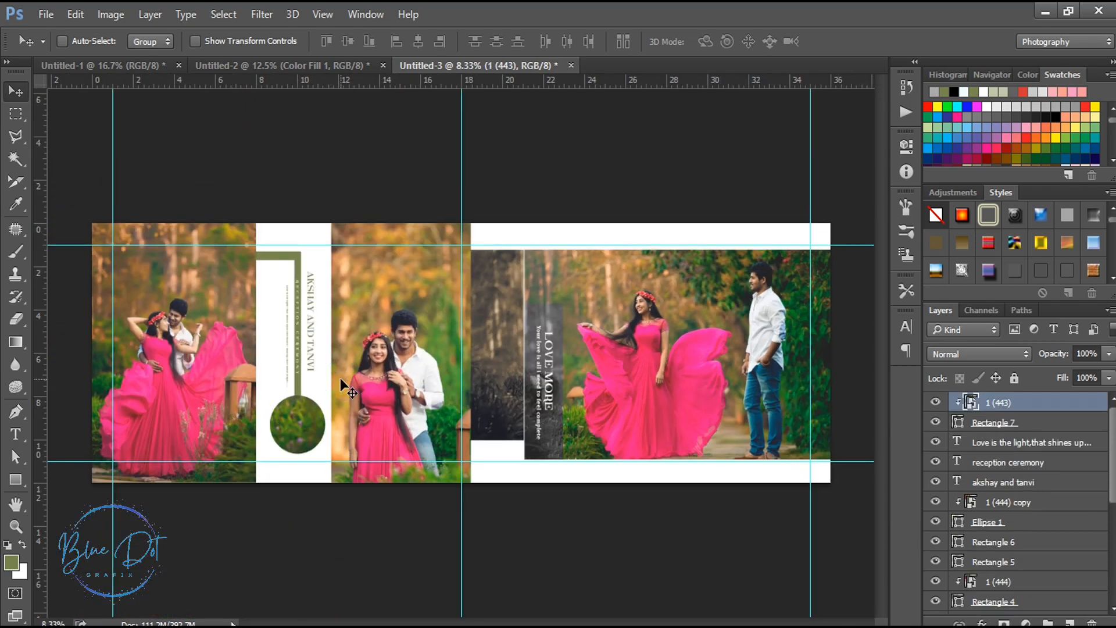
pyautogui.hotkey('alt', ',')
pyautogui.hotkey('ctrl', ';')
pyautogui.hotkey('ctrl', '+')
pyautogui.hotkey('ctrl', '+')
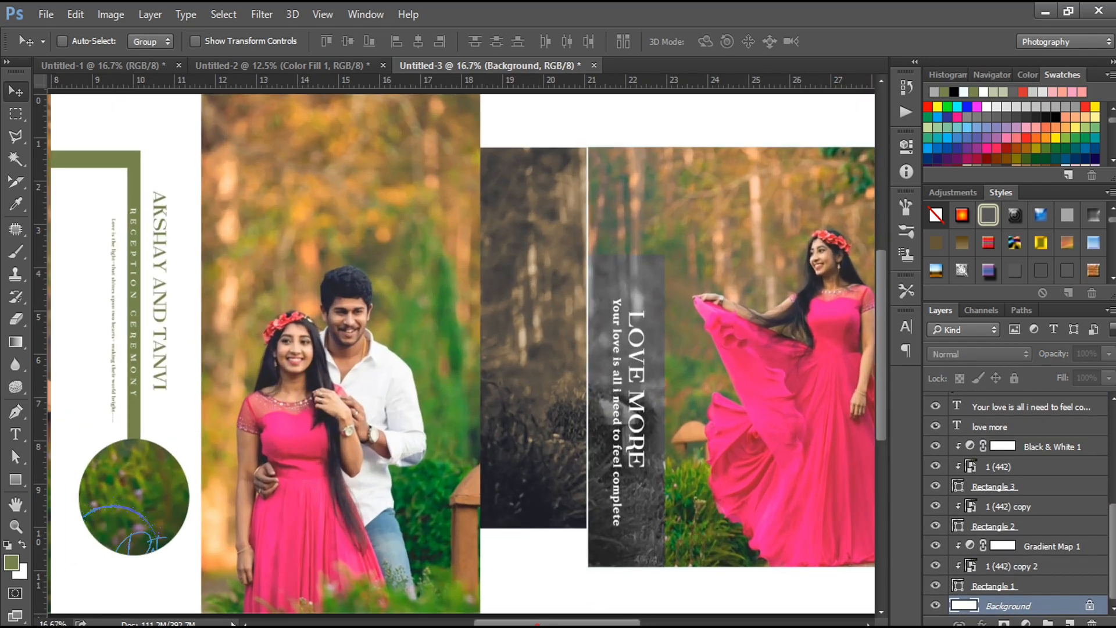
pyautogui.moveTo(592, 623); pyautogui.dragTo(563, 623)
pyautogui.hotkey('ctrl', '-')
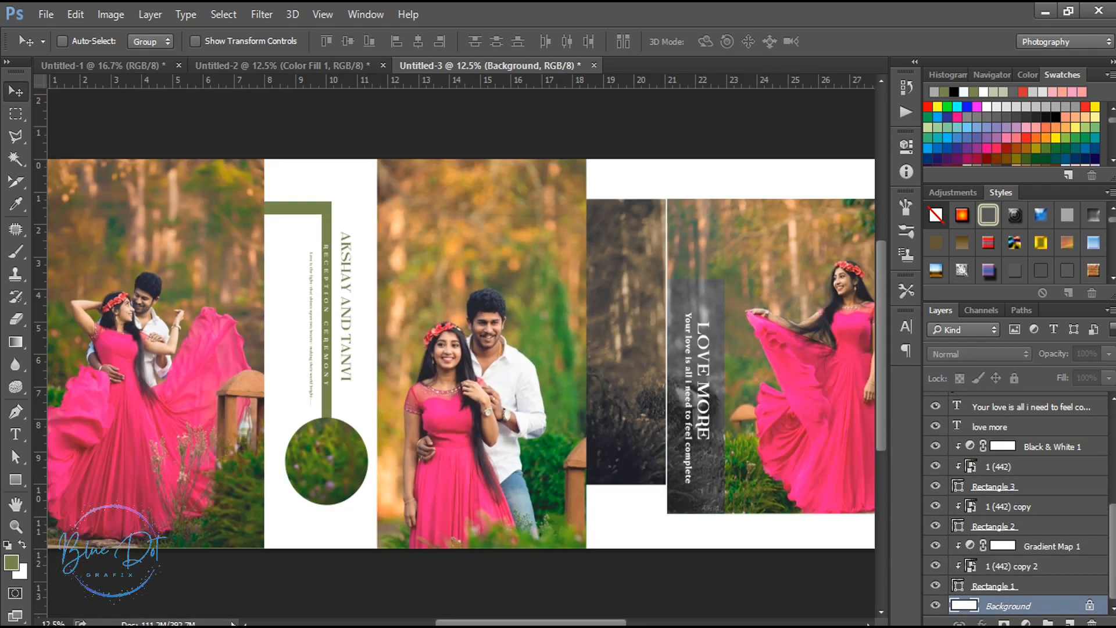
pyautogui.click(18, 481)
pyautogui.moveTo(251, 136); pyautogui.dragTo(387, 564)
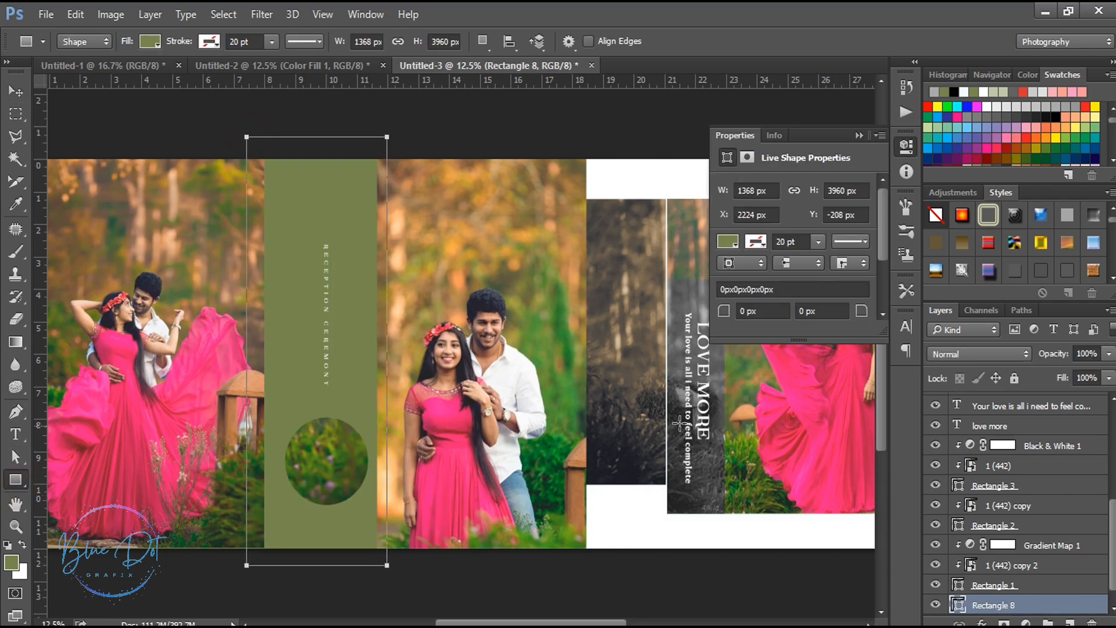
# - Fill the new rectangle behind the text column with the recently used pale blue-white colour
pyautogui.click(728, 241)
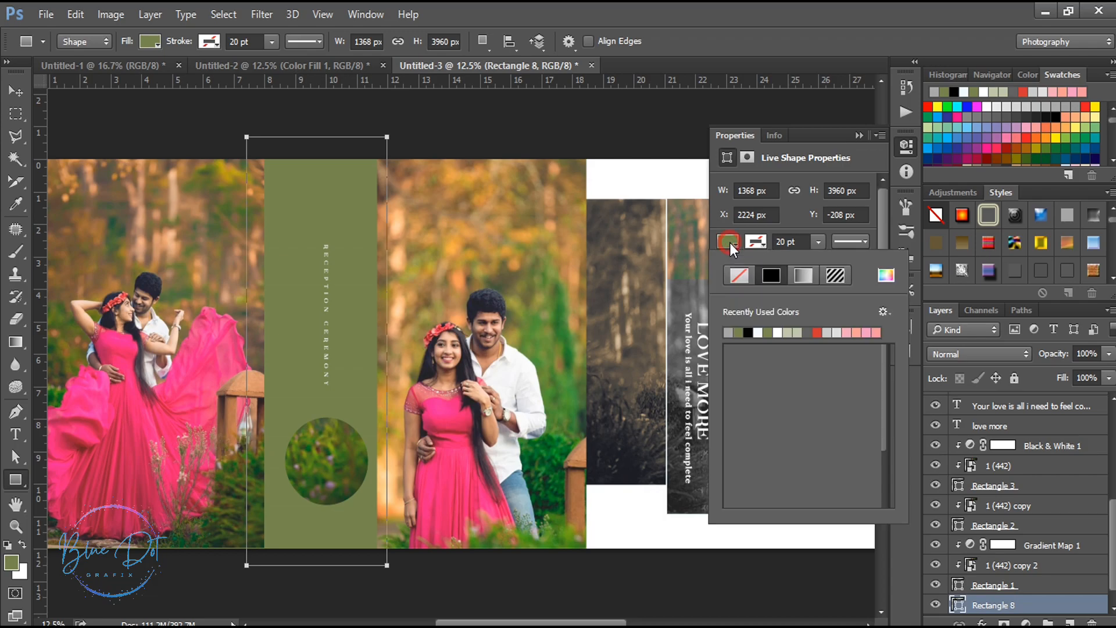
pyautogui.click(728, 332)
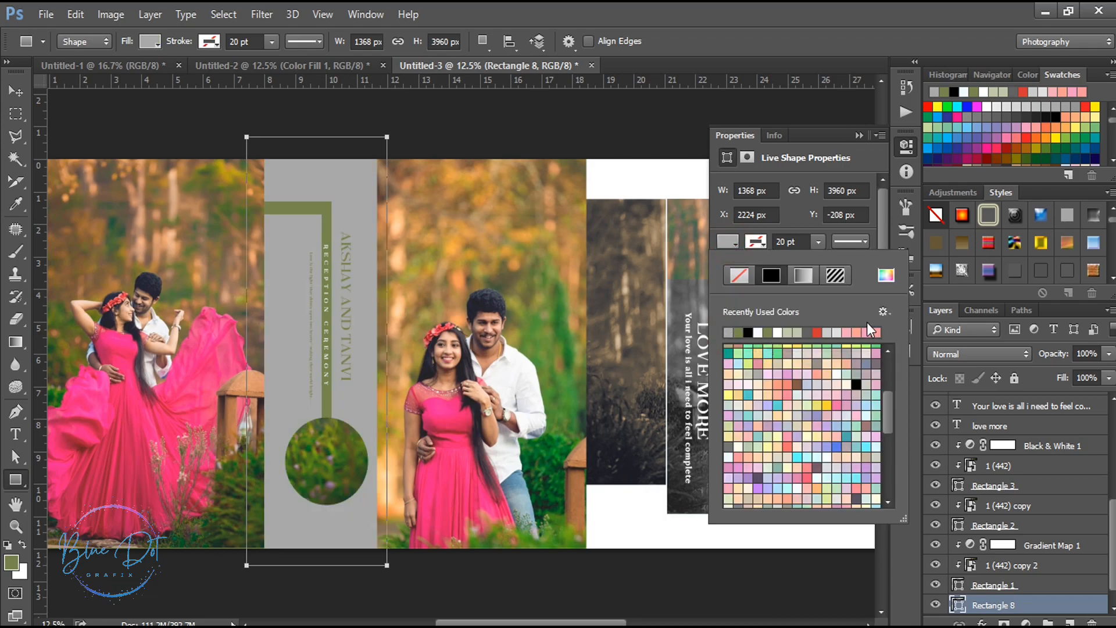
pyautogui.click(760, 334)
pyautogui.click(859, 135)
# - Copy the large leaf outline from Untitled-2 into Untitled-3, at the upper end of the pale text column
pyautogui.hscroll(5, 574, 624)
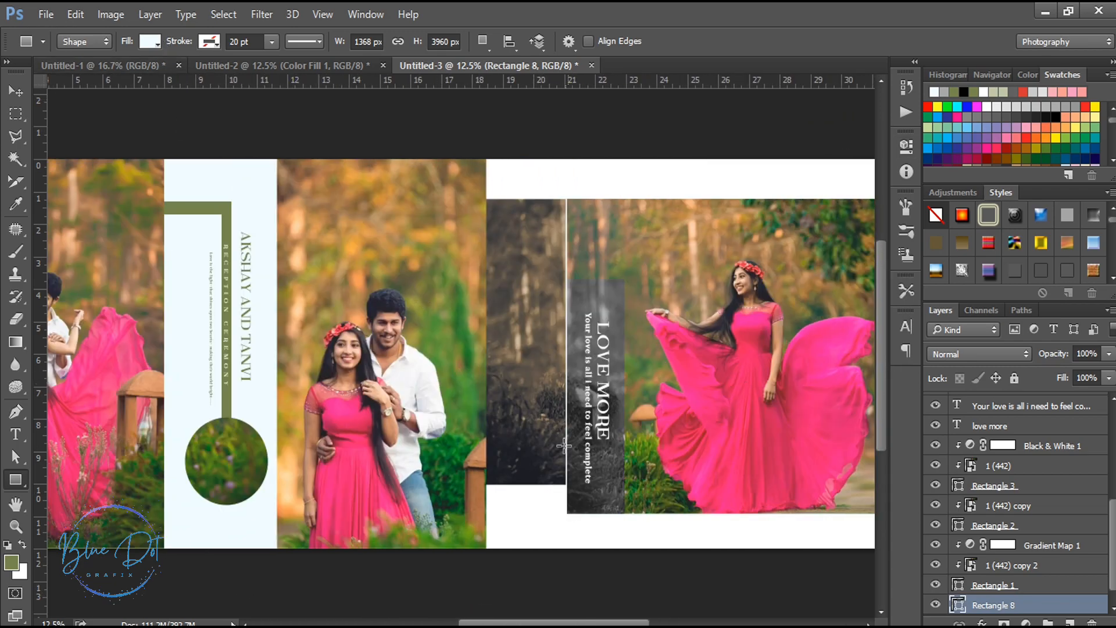
pyautogui.click(256, 68)
pyautogui.click(12, 98)
pyautogui.moveTo(456, 294); pyautogui.dragTo(276, 193)
pyautogui.click(465, 286)
pyautogui.scroll(1, 1088, 506)
pyautogui.click(1021, 444)
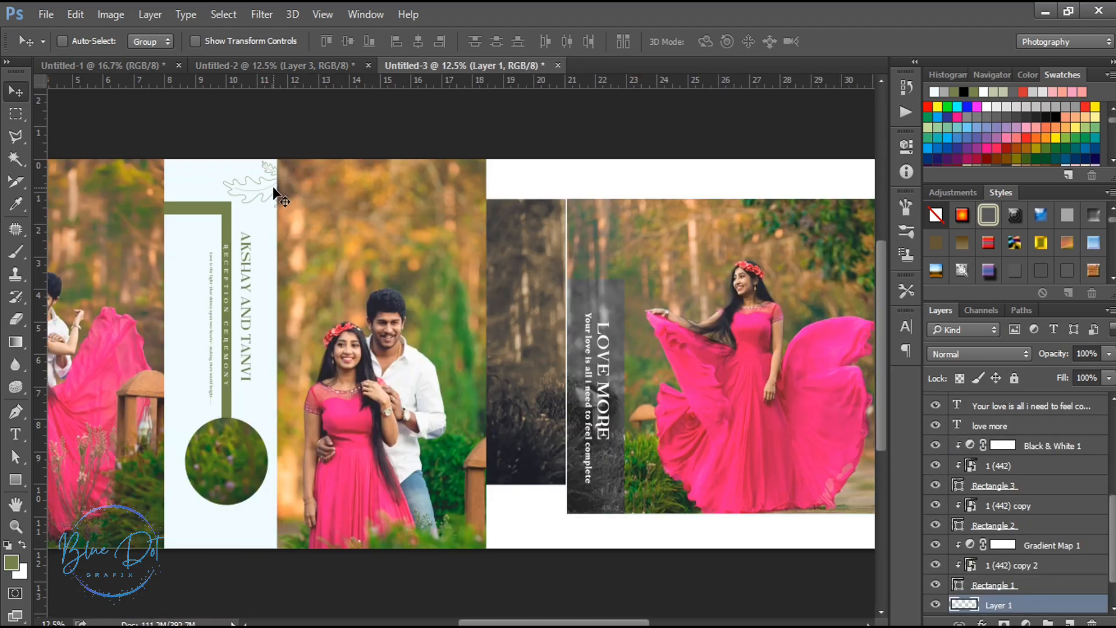
# - Narrow the leftmost photo's frame, Rectangle 4, to about 92.7% width and shift its clipped photo slightly left
pyautogui.hotkey('ctrl', '-')
pyautogui.keyDown('ctrl'); pyautogui.click(234, 325); pyautogui.keyUp('ctrl')
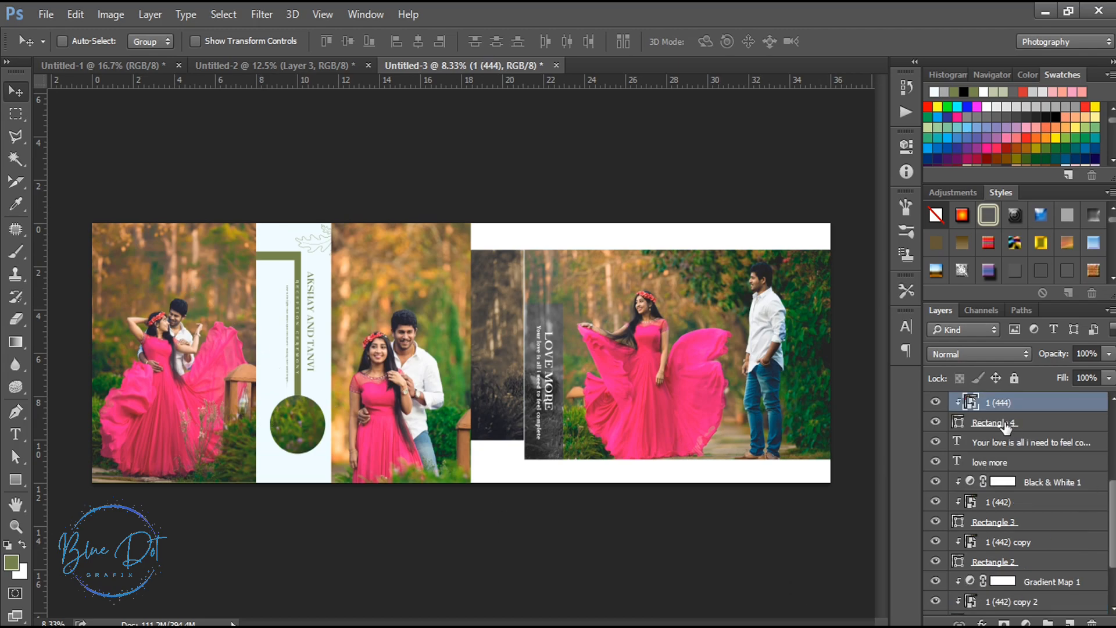
pyautogui.click(1002, 424)
pyautogui.hotkey('ctrl', 't')
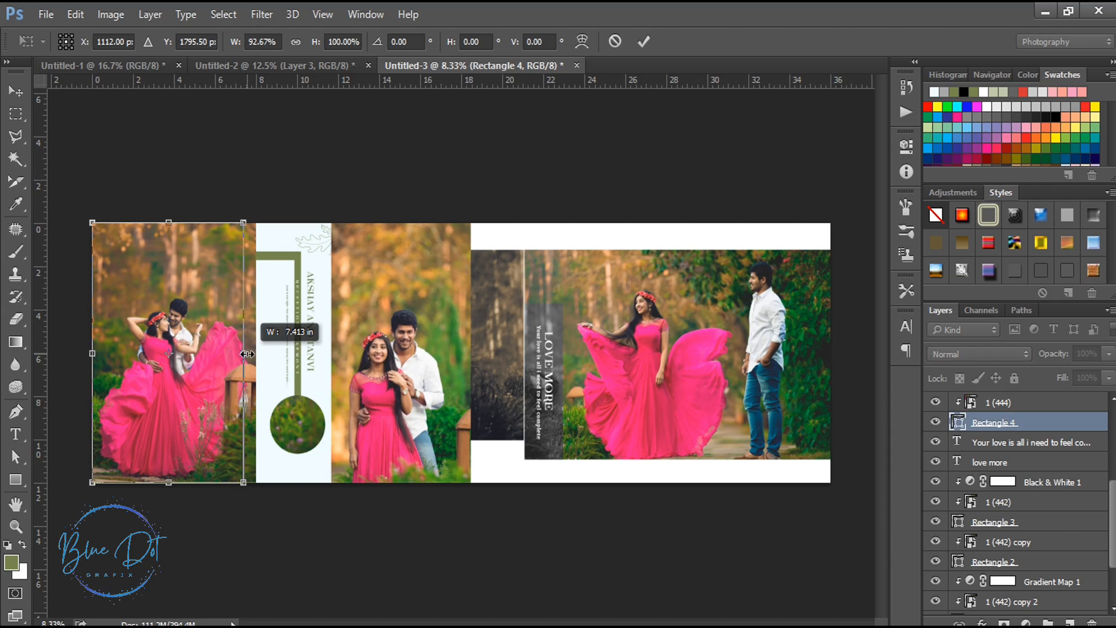
pyautogui.moveTo(247, 353); pyautogui.dragTo(246, 353)
pyautogui.press('Return')
pyautogui.keyDown('ctrl'); pyautogui.click(183, 353); pyautogui.keyUp('ctrl')
# - Move the circle, both green bars and the three vertical text lines left together until the bar meets the narrowed photo
pyautogui.scroll(1, 1037, 494)
pyautogui.scroll(3, 1037, 494)
pyautogui.keyDown('ctrl'); pyautogui.click(1011, 402); pyautogui.keyUp('ctrl')
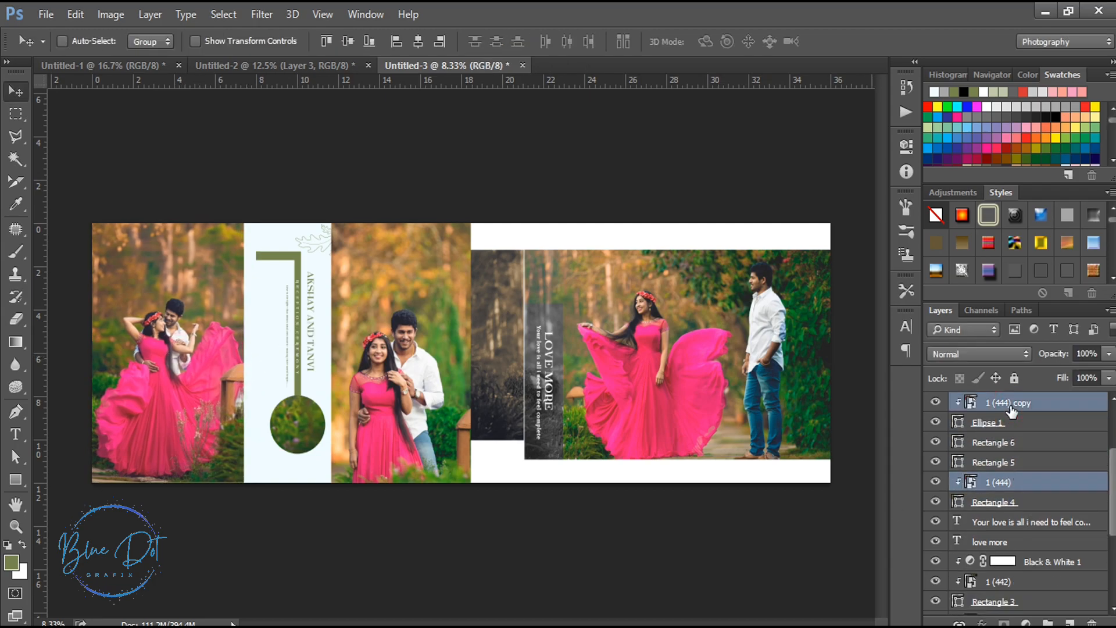
pyautogui.click(1009, 424)
pyautogui.keyDown('shift'); pyautogui.click(1004, 462); pyautogui.keyUp('shift')
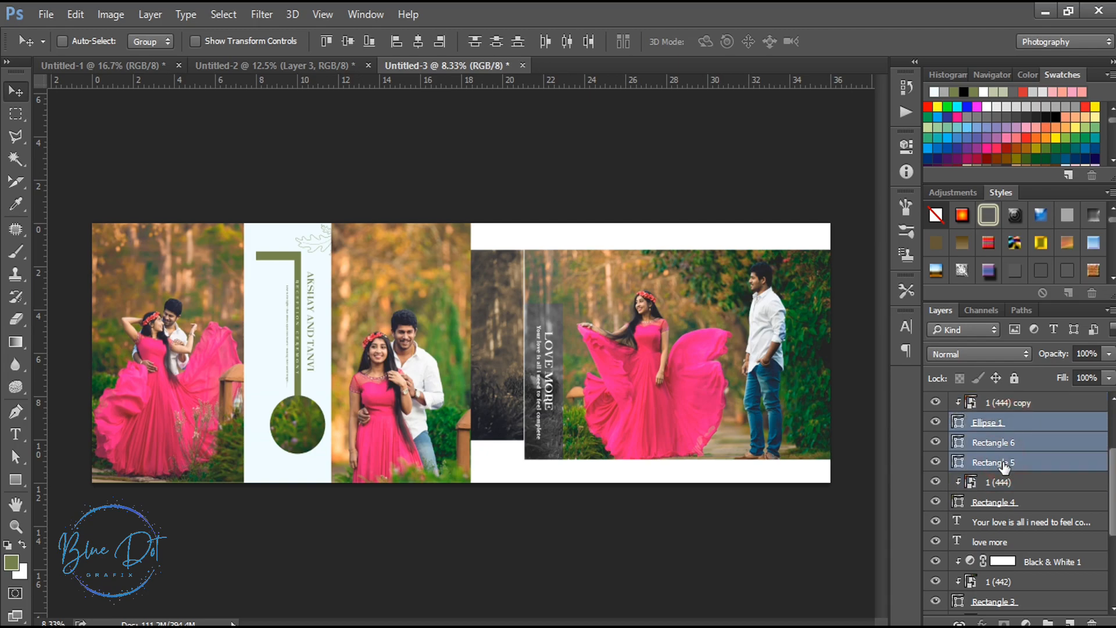
pyautogui.scroll(3, 1004, 465)
pyautogui.keyDown('ctrl'); pyautogui.click(1011, 442); pyautogui.keyUp('ctrl')
pyautogui.keyDown('ctrl'); pyautogui.click(1001, 462); pyautogui.keyUp('ctrl')
pyautogui.keyDown('ctrl'); pyautogui.click(995, 482); pyautogui.keyUp('ctrl')
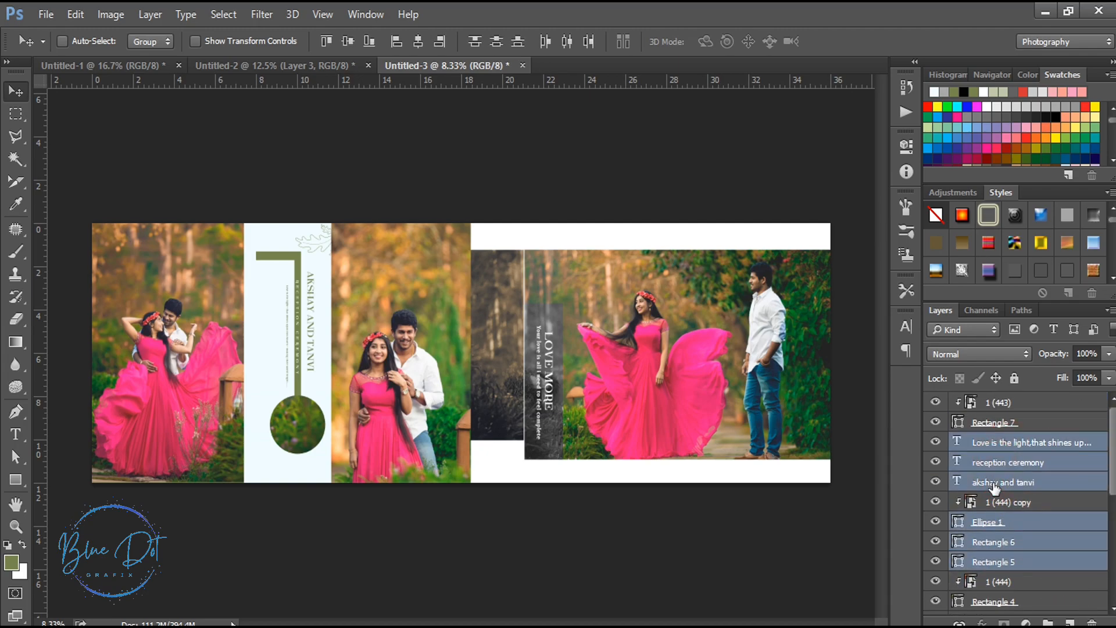
pyautogui.hotkey('shift', 'Left')
pyautogui.hotkey('shift', 'Left')
pyautogui.hotkey('shift', 'Left')
pyautogui.hotkey('shift', 'Left')
pyautogui.hotkey('shift', 'Left')
pyautogui.hotkey('shift', 'Left')
pyautogui.hotkey('shift', 'Left')
pyautogui.hotkey('shift', 'Left')
pyautogui.hotkey('shift', 'Left')
pyautogui.hotkey('shift', 'Left')
pyautogui.hotkey('shift', 'Left')
pyautogui.hotkey('shift', 'Left')
pyautogui.hotkey('shift', 'Left')
pyautogui.hotkey('shift', 'Left')
pyautogui.hotkey('shift', 'Left')
pyautogui.hotkey('shift', 'Left')
pyautogui.hotkey('shift', 'Left')
pyautogui.hotkey('shift', 'Left')
pyautogui.hotkey('shift', 'Left')
pyautogui.hotkey('shift', 'Left')
pyautogui.hotkey('shift', 'Left')
pyautogui.hotkey('shift', 'Left')
pyautogui.hotkey('shift', 'Left')
# - Filter the layer list to pixel layers and move the leaf outline slightly left and down in the pale column
pyautogui.keyDown('ctrl'); pyautogui.click(309, 242); pyautogui.keyUp('ctrl')
pyautogui.scroll(6, 1079, 589)
pyautogui.keyDown('ctrl'); pyautogui.click(312, 243); pyautogui.keyUp('ctrl')
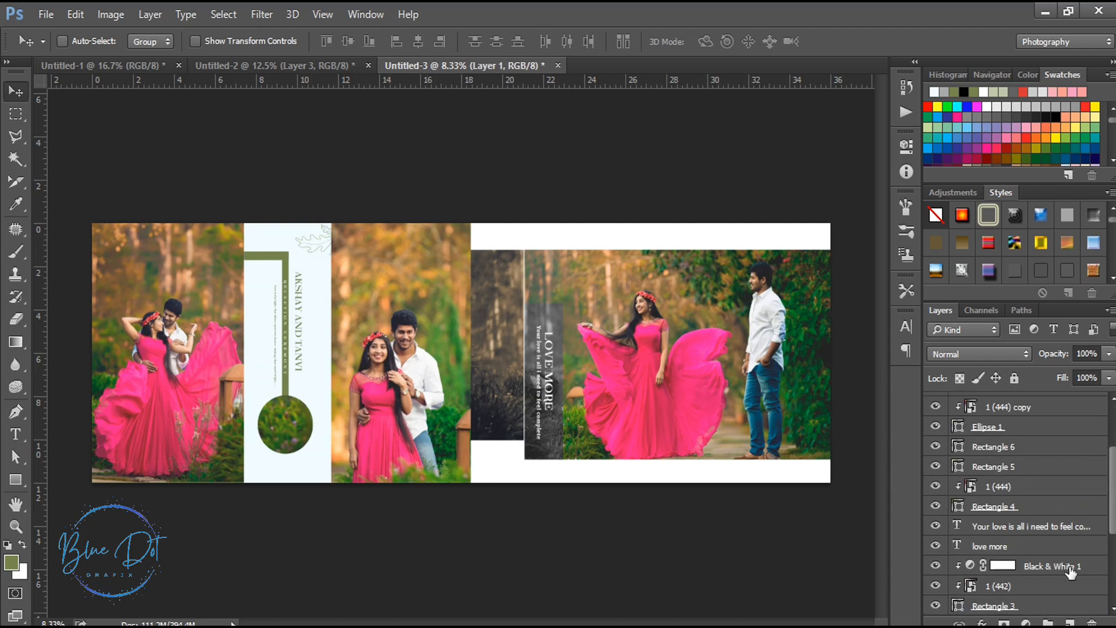
pyautogui.click(1095, 330)
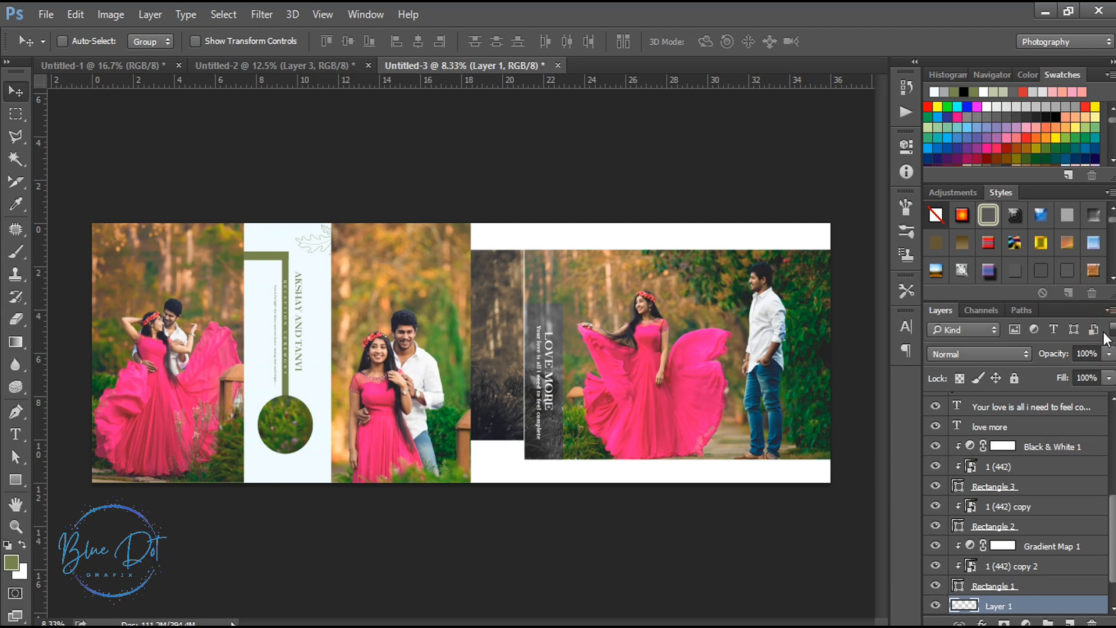
pyautogui.click(1014, 330)
pyautogui.click(1093, 329)
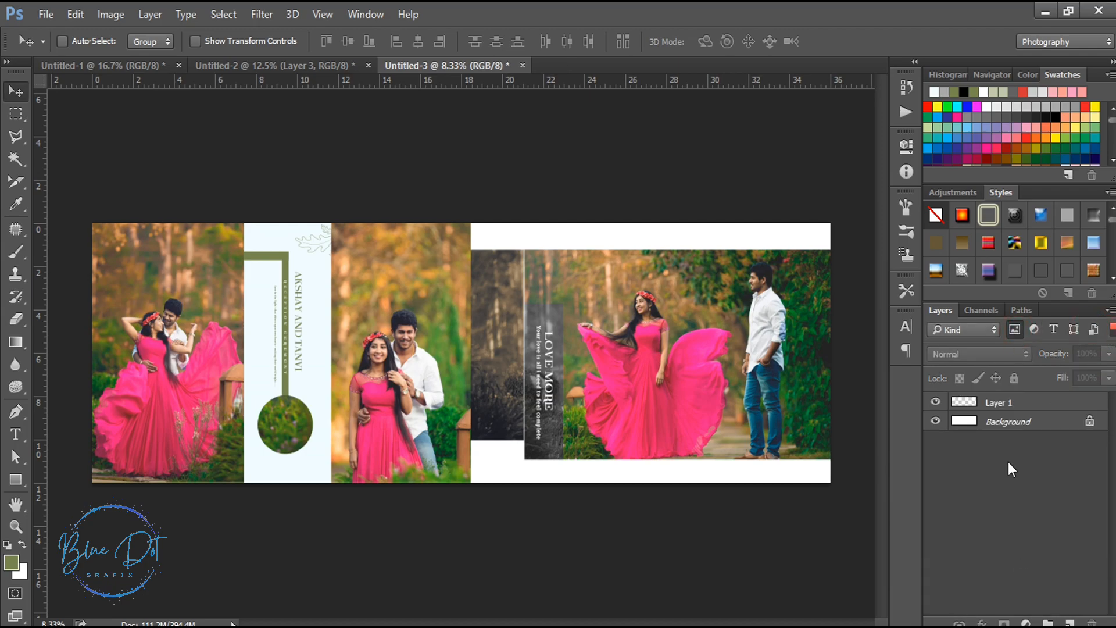
pyautogui.click(998, 402)
pyautogui.moveTo(301, 246); pyautogui.dragTo(295, 250)
# - Copy the upper green leafy branch from Untitled-2 into Untitled-3, below the circle at the pale column's lower end
pyautogui.click(314, 66)
pyautogui.moveTo(303, 314); pyautogui.dragTo(406, 137)
pyautogui.keyDown('ctrl'); pyautogui.click(317, 325); pyautogui.keyUp('ctrl')
pyautogui.moveTo(316, 324); pyautogui.dragTo(266, 480)
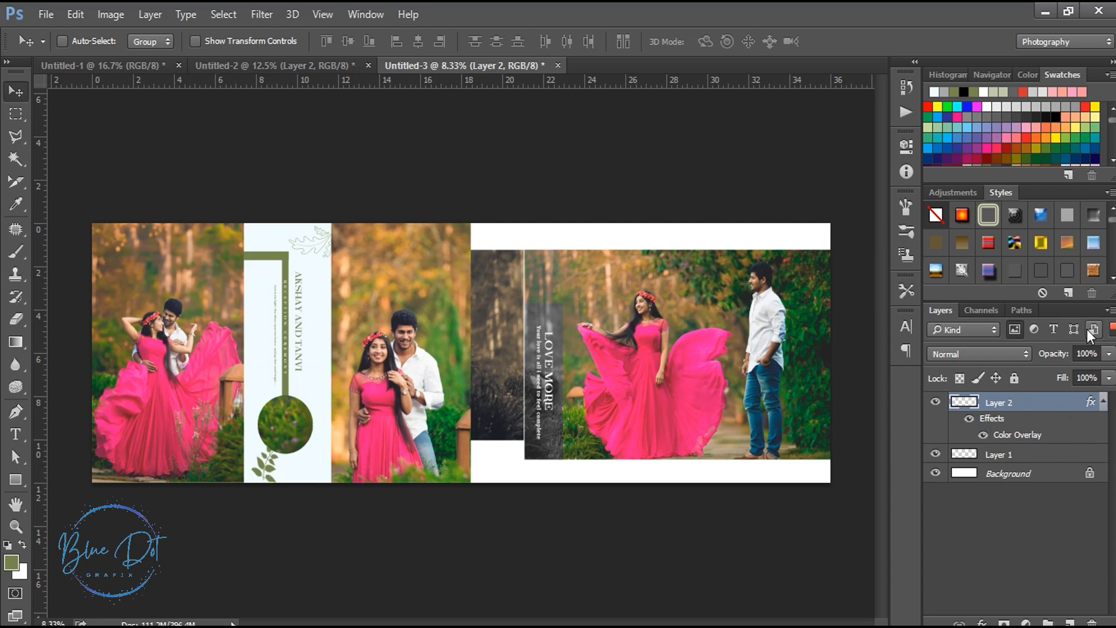
# - Remove the layer filter and move the leafy branch's Layer 2 directly above the circle's clipped photo, 1 (444) copy
pyautogui.moveTo(1014, 575); pyautogui.dragTo(1011, 391)
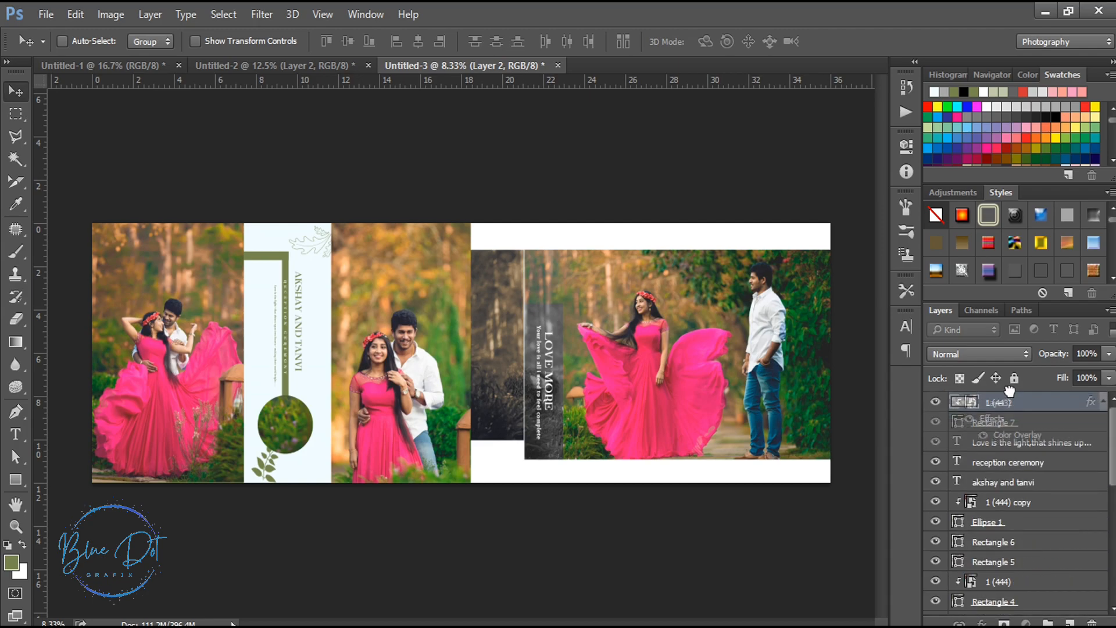
pyautogui.rightClick(263, 459)
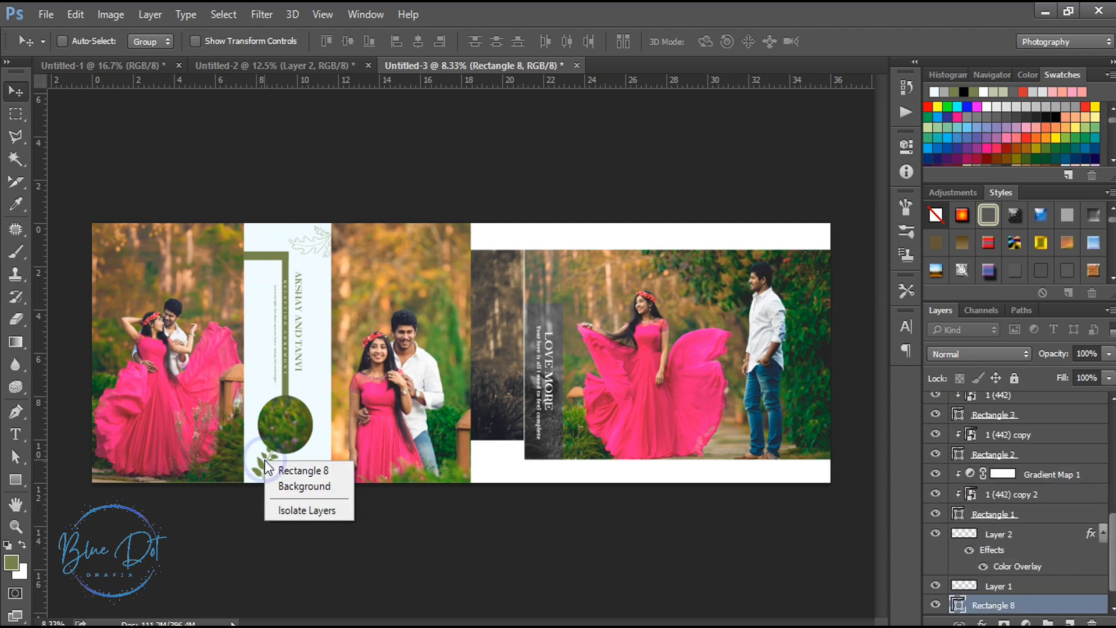
pyautogui.click(260, 469)
pyautogui.keyDown('ctrl'); pyautogui.click(261, 464); pyautogui.keyUp('ctrl')
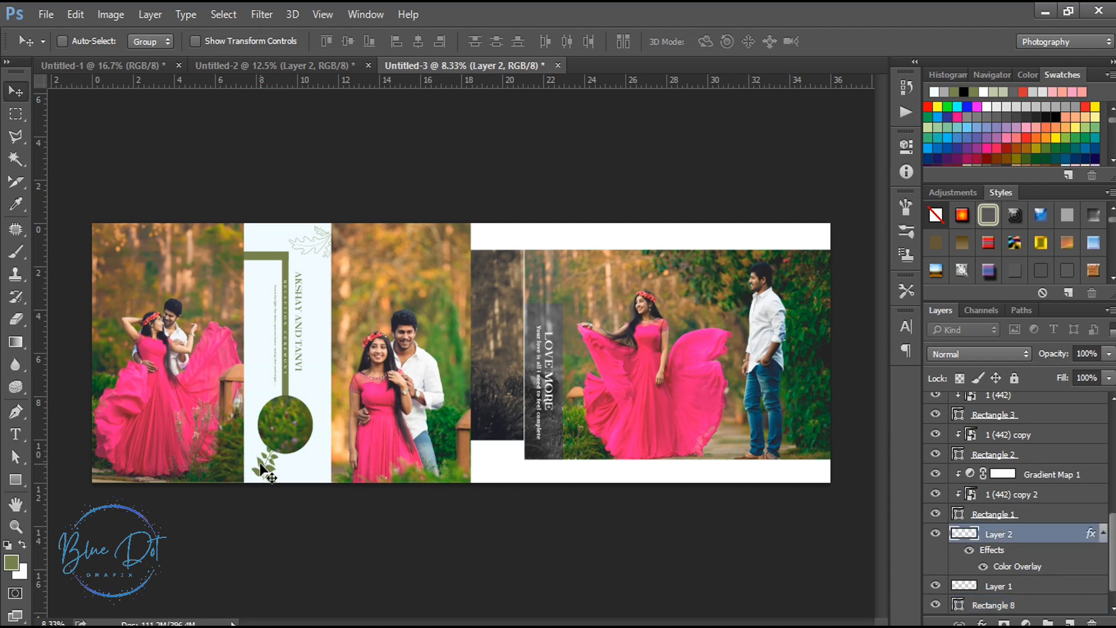
pyautogui.rightClick(260, 464)
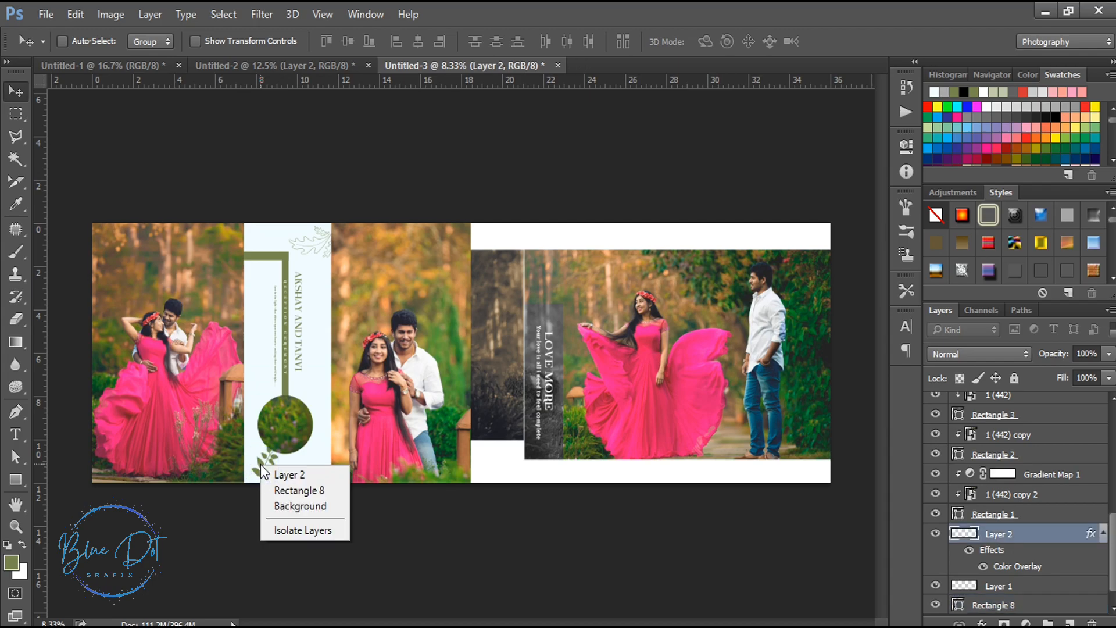
pyautogui.click(287, 474)
pyautogui.moveTo(1069, 532); pyautogui.dragTo(1010, 430)
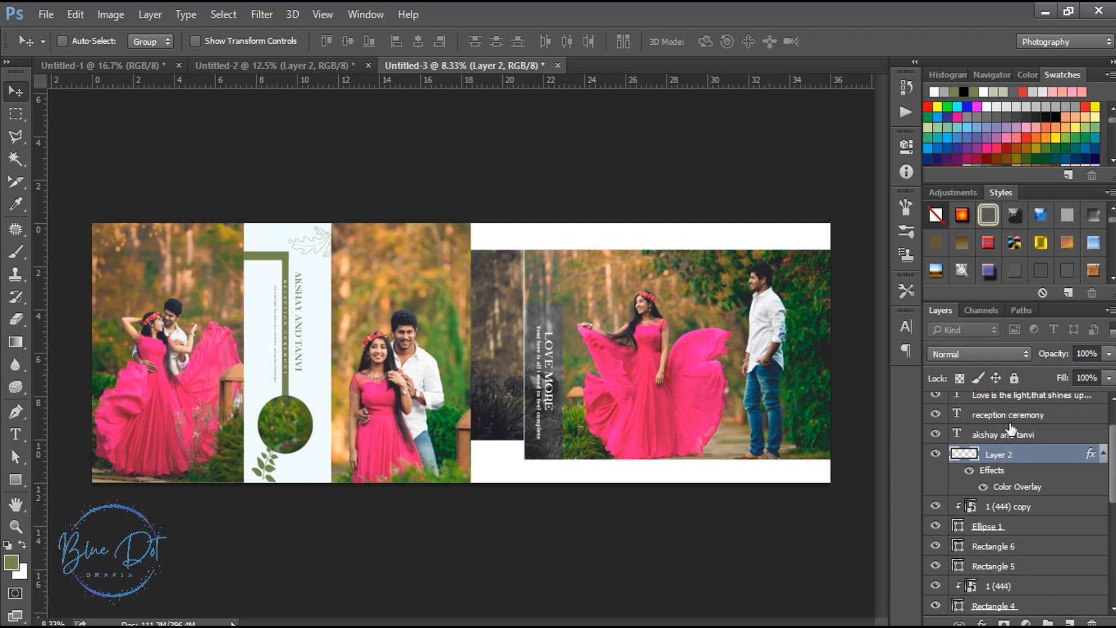
# - Move the circle and the two green bars down together so the circle overlaps the leafy branch
pyautogui.click(1005, 534)
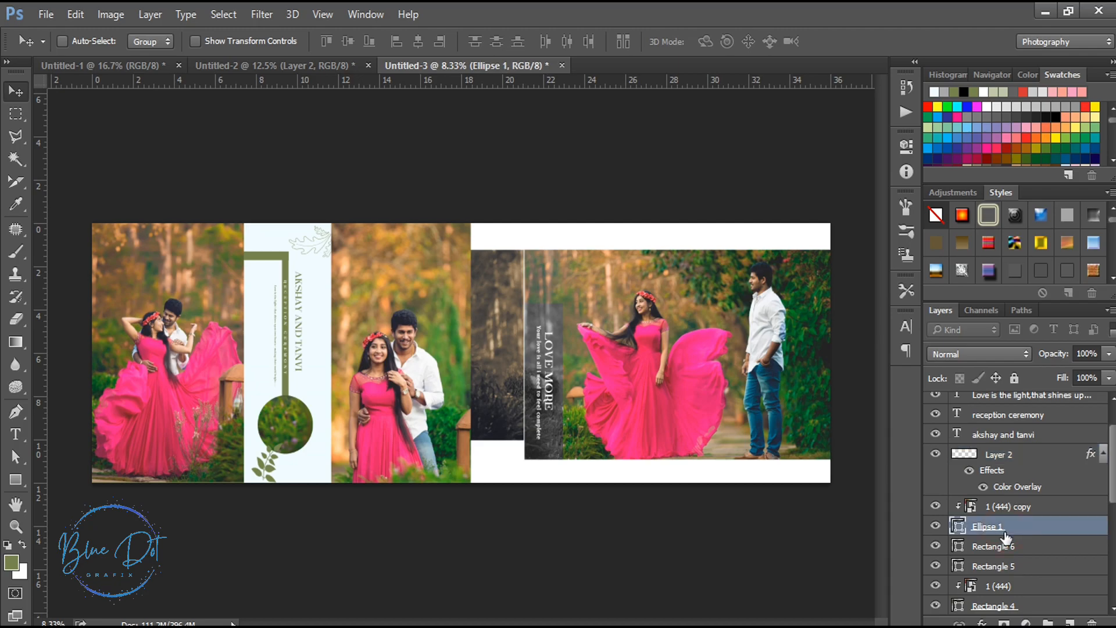
pyautogui.keyDown('shift'); pyautogui.click(1000, 567); pyautogui.keyUp('shift')
pyautogui.hotkey('shift', 'Down')
pyautogui.hotkey('shift', 'Down')
pyautogui.hotkey('shift', 'Down')
pyautogui.hotkey('shift', 'Down')
pyautogui.hotkey('shift', 'Down')
pyautogui.hotkey('shift', 'Down')
pyautogui.hotkey('shift', 'Down')
pyautogui.hotkey('shift', 'Down')
pyautogui.hotkey('shift', 'Down')
pyautogui.hotkey('shift', 'Down')
pyautogui.hotkey('shift', 'Down')
pyautogui.hotkey('shift', 'Down')
pyautogui.hotkey('shift', 'Down')
pyautogui.hotkey('shift', 'Down')
pyautogui.hotkey('shift', 'Down')
pyautogui.hotkey('shift', 'Down')
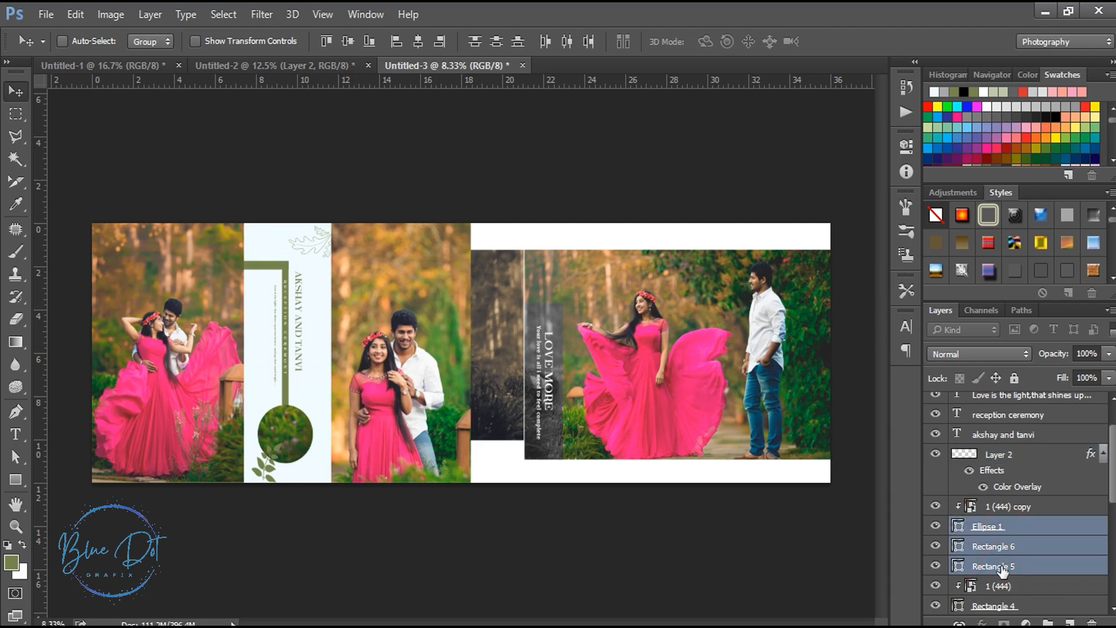
# - Copy the lower leafy branch from Untitled-2 into Untitled-3, hanging from the spread's upper edge over the dark sepia photo
pyautogui.click(1020, 464)
pyautogui.click(267, 63)
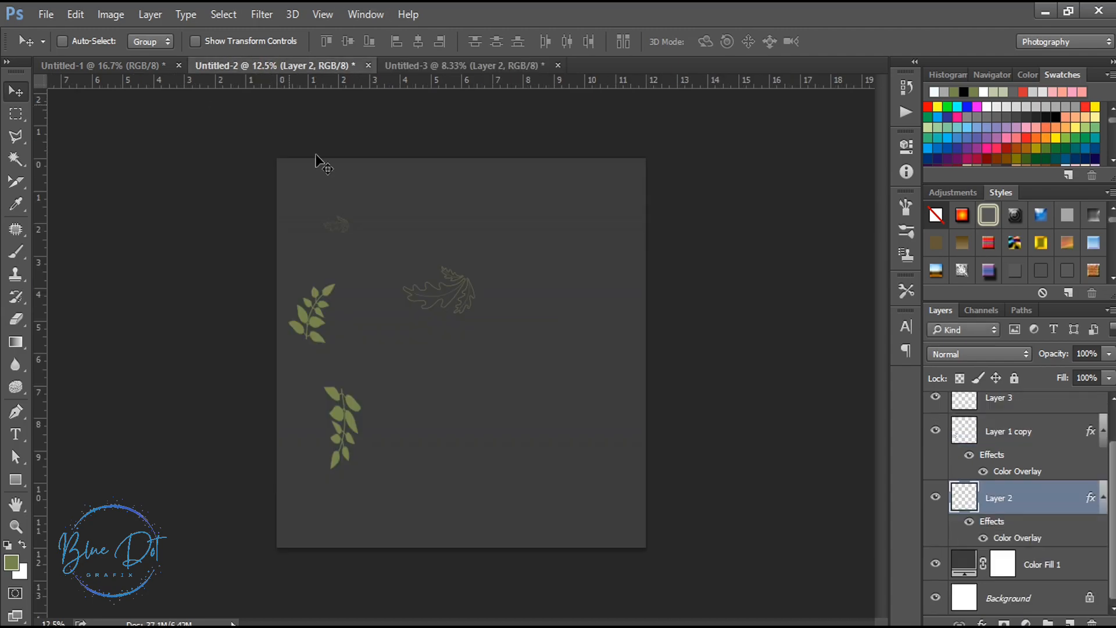
pyautogui.moveTo(336, 403); pyautogui.dragTo(503, 234)
# - Copy the small leaf outline from Untitled-2 into Untitled-3, between the leftmost photo and the smallest vertical text line
pyautogui.click(232, 67)
pyautogui.scroll(3, 1103, 437)
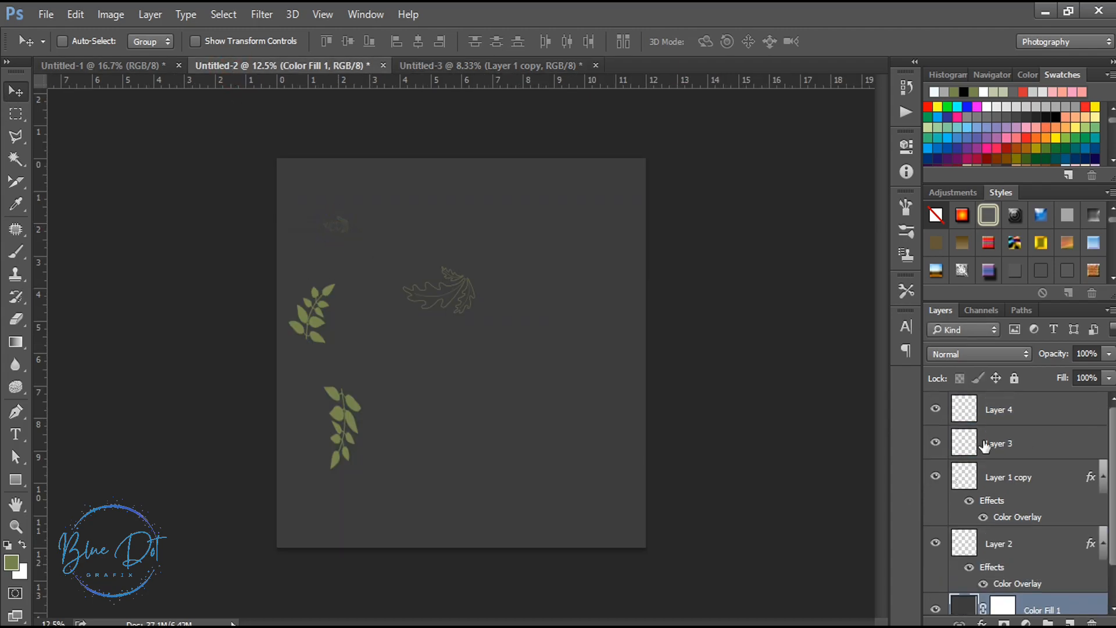
pyautogui.moveTo(342, 204); pyautogui.dragTo(283, 392)
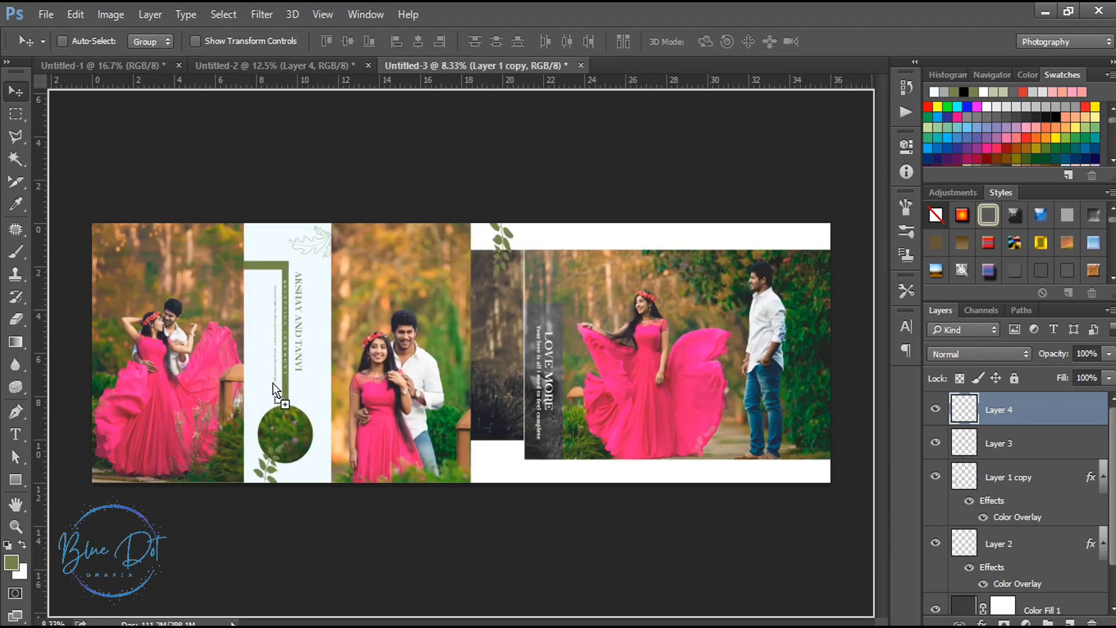
pyautogui.moveTo(257, 322); pyautogui.dragTo(256, 322)
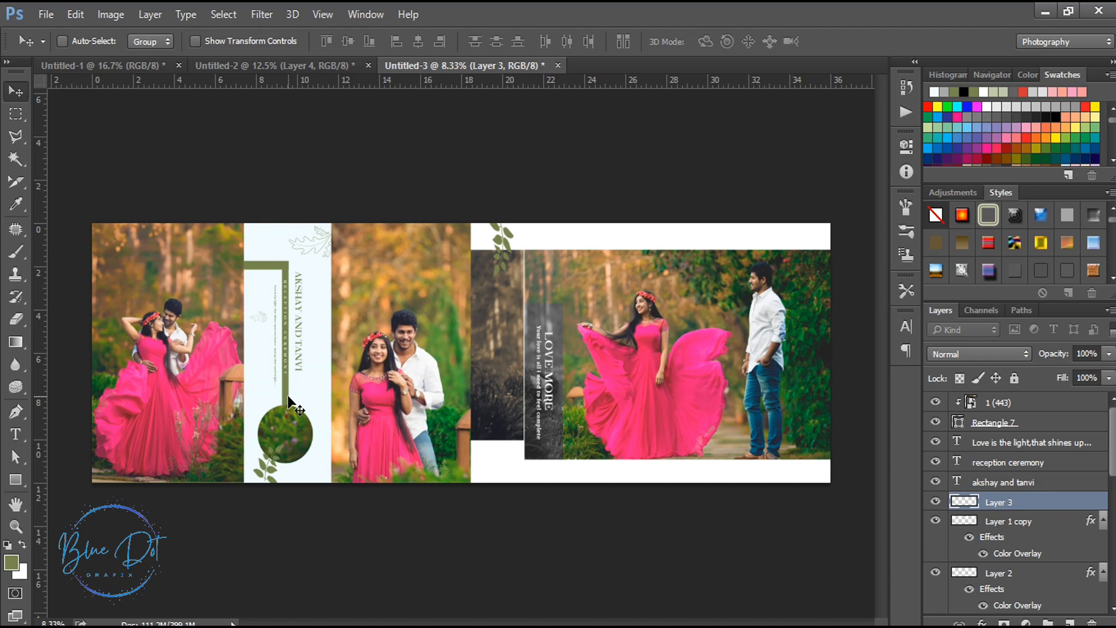
# - Duplicate the small leaf outline and place the copy in the white area below the dark sepia photo
pyautogui.hotkey('ctrl', 'j')
pyautogui.moveTo(259, 319); pyautogui.dragTo(503, 470)
pyautogui.hotkey('ctrl', '+')
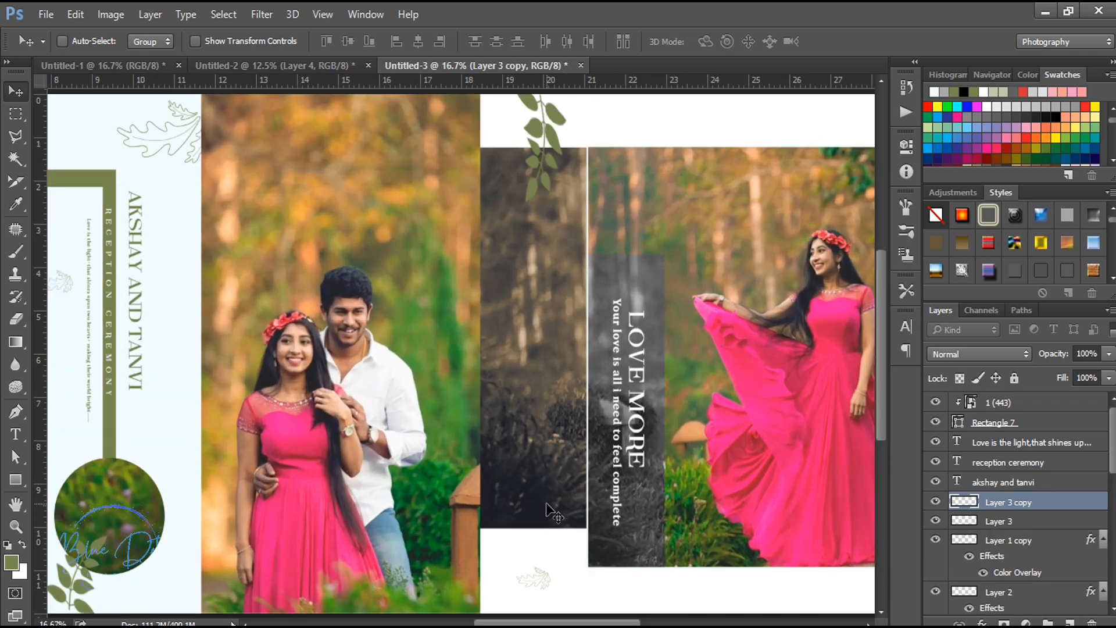
# - Try adding another copy of the small leaf outline beside the one below the dark sepia photo, and undo it
pyautogui.scroll(-2, 546, 503)
pyautogui.hotkey('ctrl', '+')
pyautogui.scroll(-4, 547, 503)
pyautogui.hscroll(4, 430, 516)
pyautogui.moveTo(355, 455); pyautogui.dragTo(402, 491)
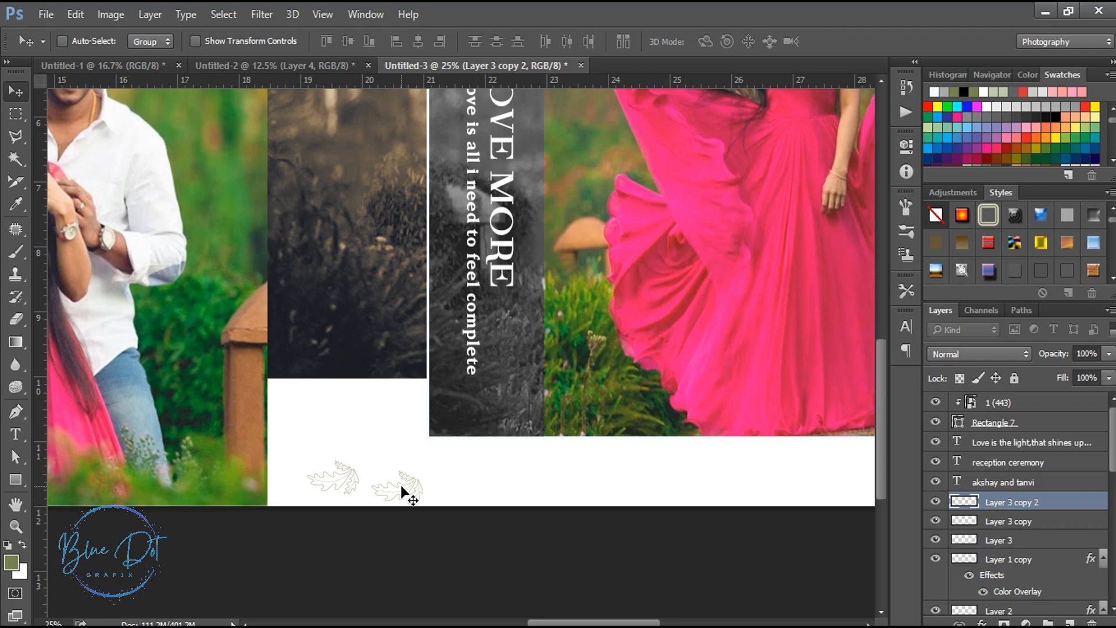
pyautogui.hotkey('ctrl', 'z')
pyautogui.hotkey('ctrl', '-')
pyautogui.hotkey('ctrl', '-')
pyautogui.hotkey('ctrl', '-')
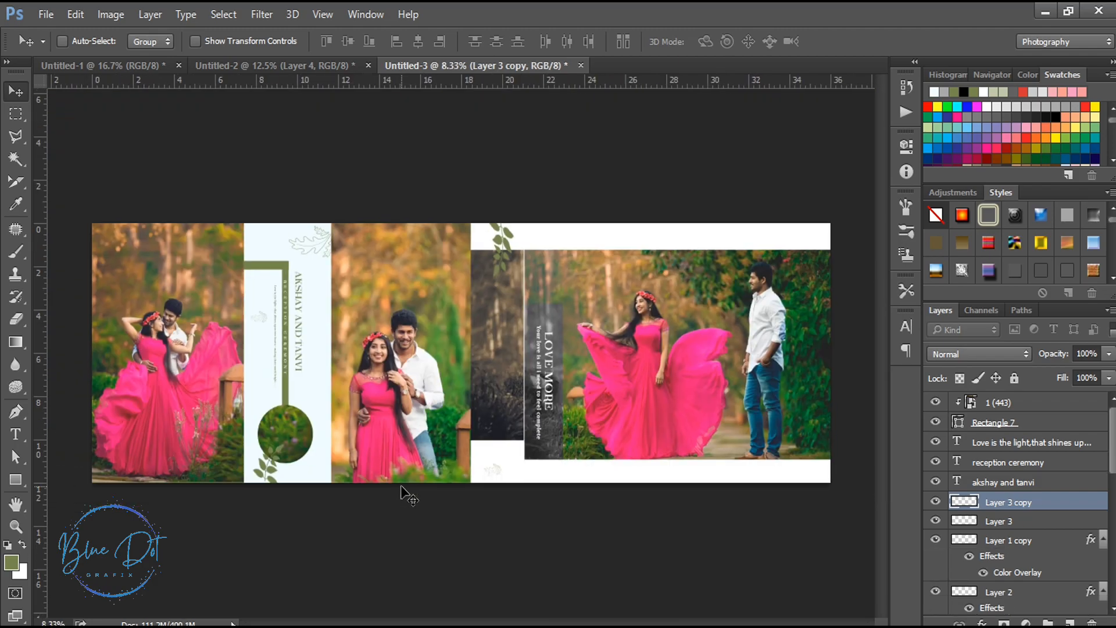
pyautogui.hotkey('ctrl', '-')
pyautogui.hotkey('ctrl', '+')
pyautogui.hotkey('ctrl', '+')
pyautogui.moveTo(535, 622); pyautogui.dragTo(487, 622)
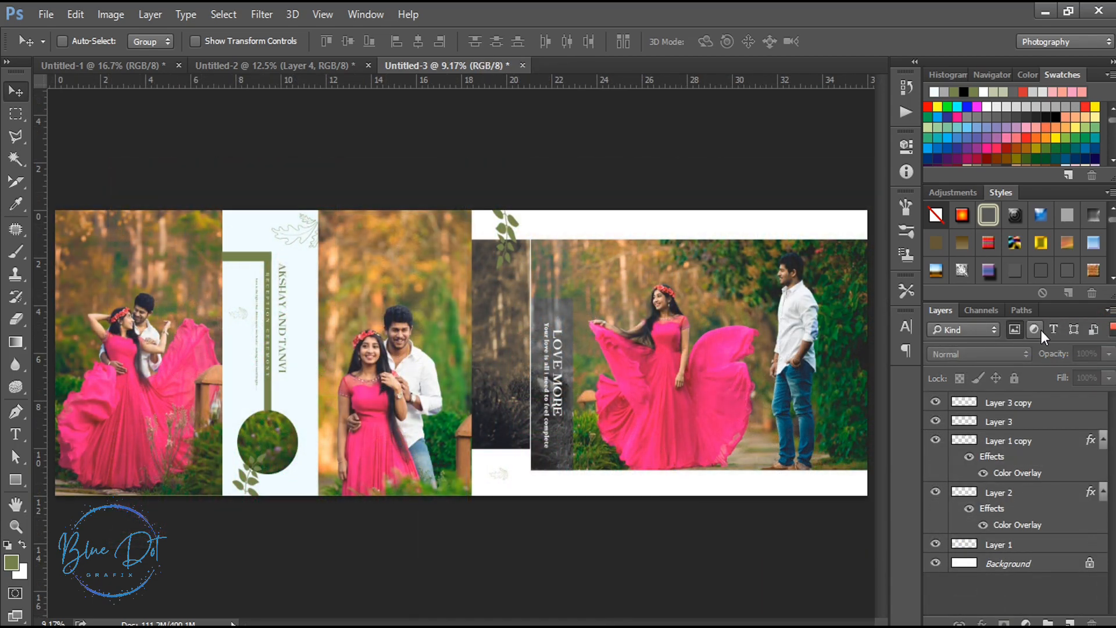
# - Filter the layer list by Smart Object so that only the embedded photo smart objects are listed
pyautogui.click(1093, 333)
pyautogui.click(1093, 332)
pyautogui.click(1013, 330)
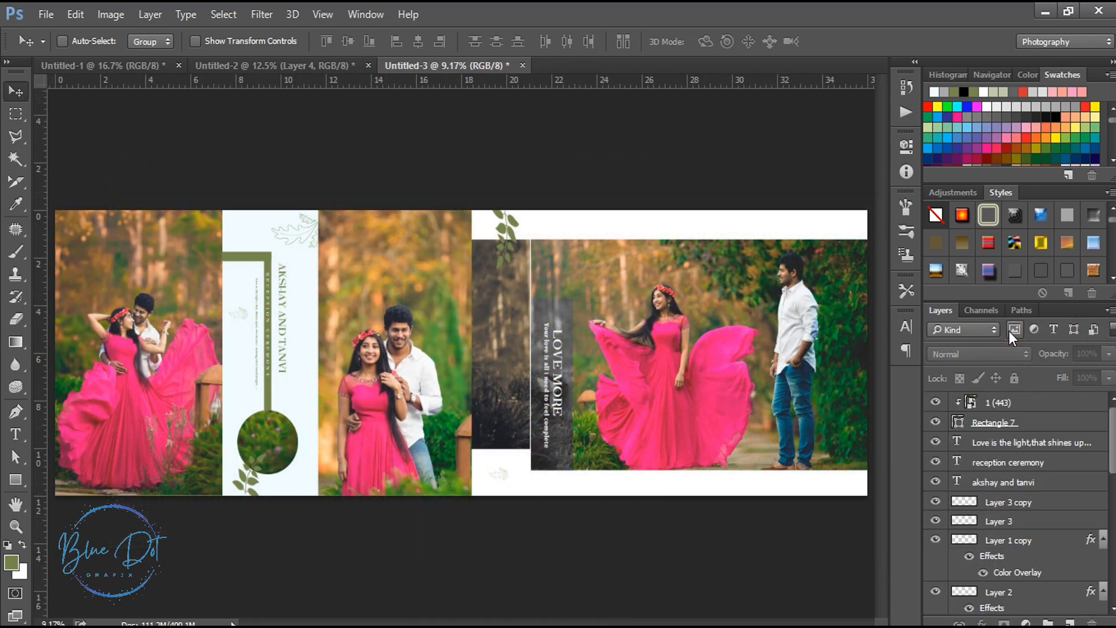
pyautogui.click(964, 329)
pyautogui.click(946, 413)
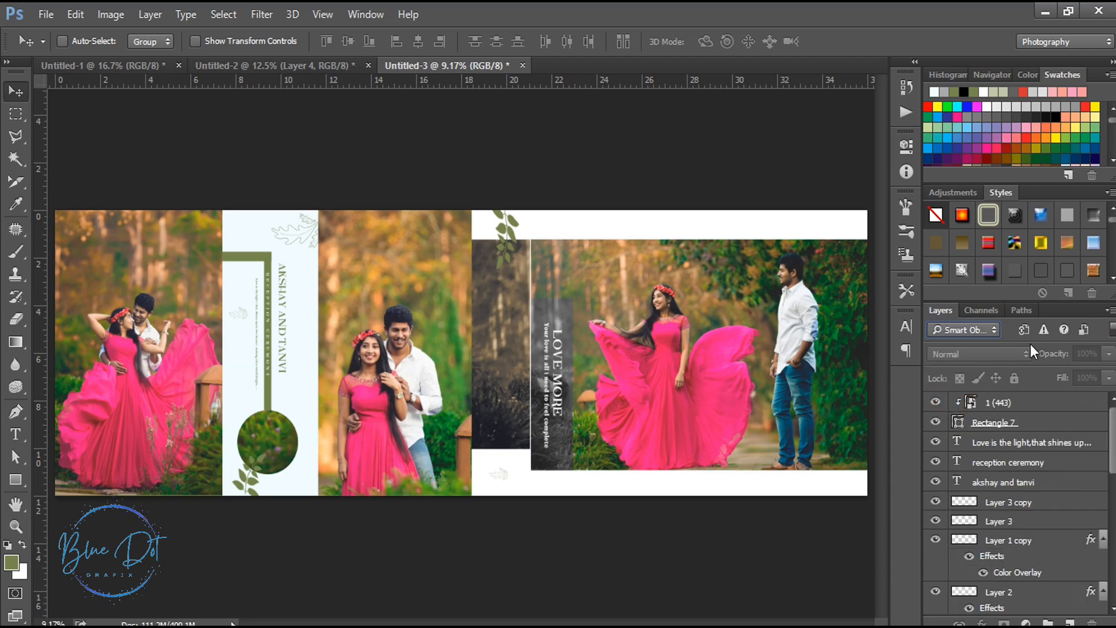
pyautogui.click(1084, 330)
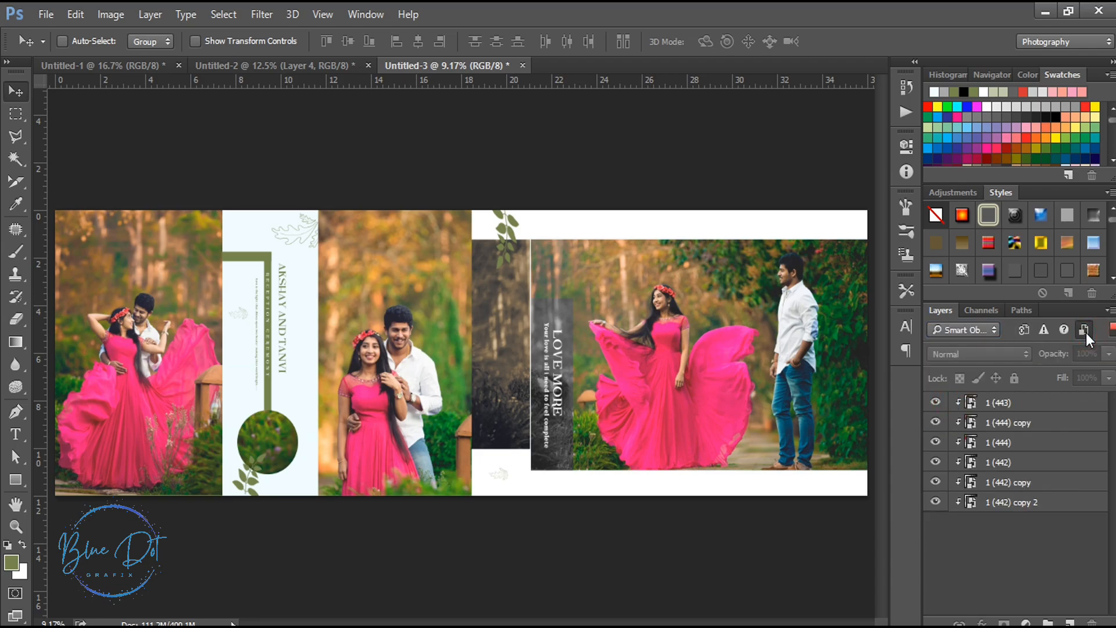
# - Delete all the clipped photo smart object layers, from 1 (443) through 1 (442) copy 2, leaving the placeholder shapes
pyautogui.click(1028, 406)
pyautogui.keyDown('shift'); pyautogui.click(1016, 504); pyautogui.keyUp('shift')
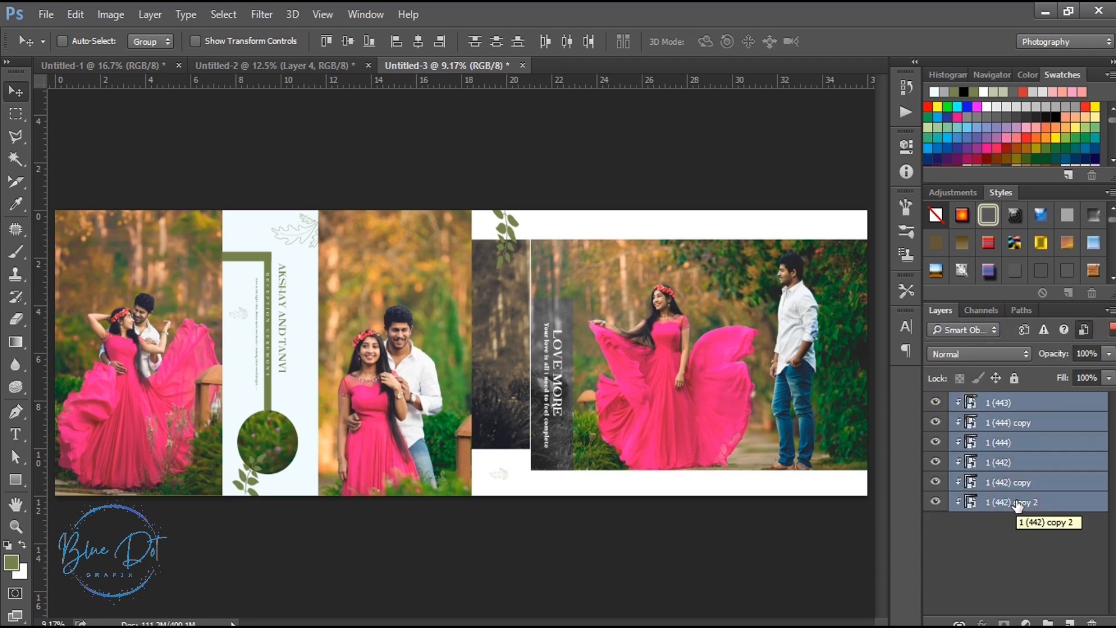
pyautogui.rightClick(1012, 503)
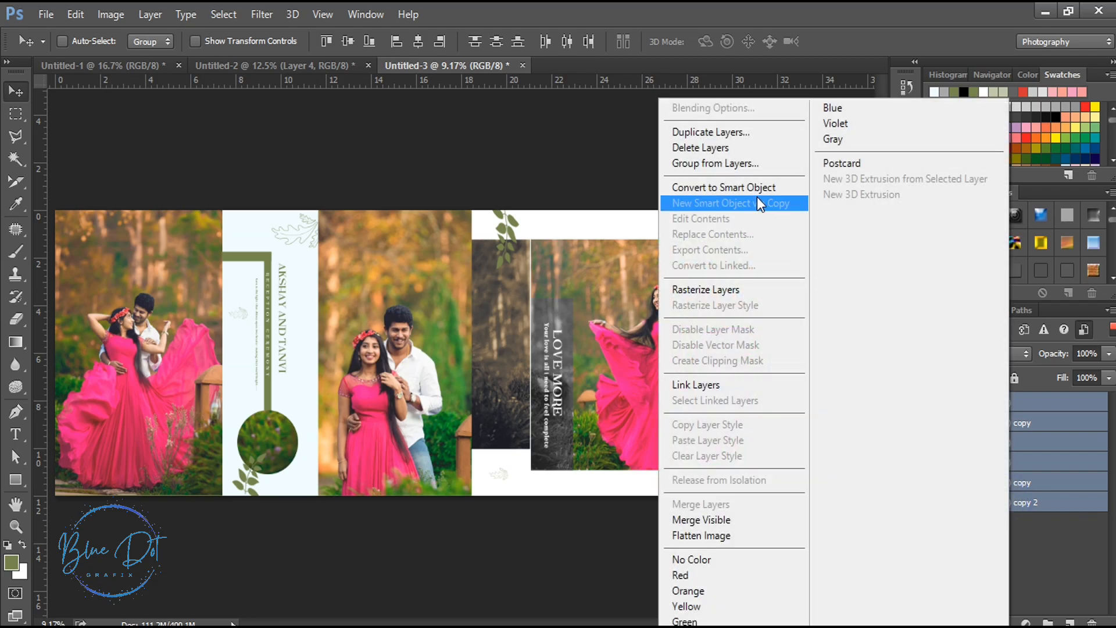
pyautogui.click(692, 149)
pyautogui.click(515, 260)
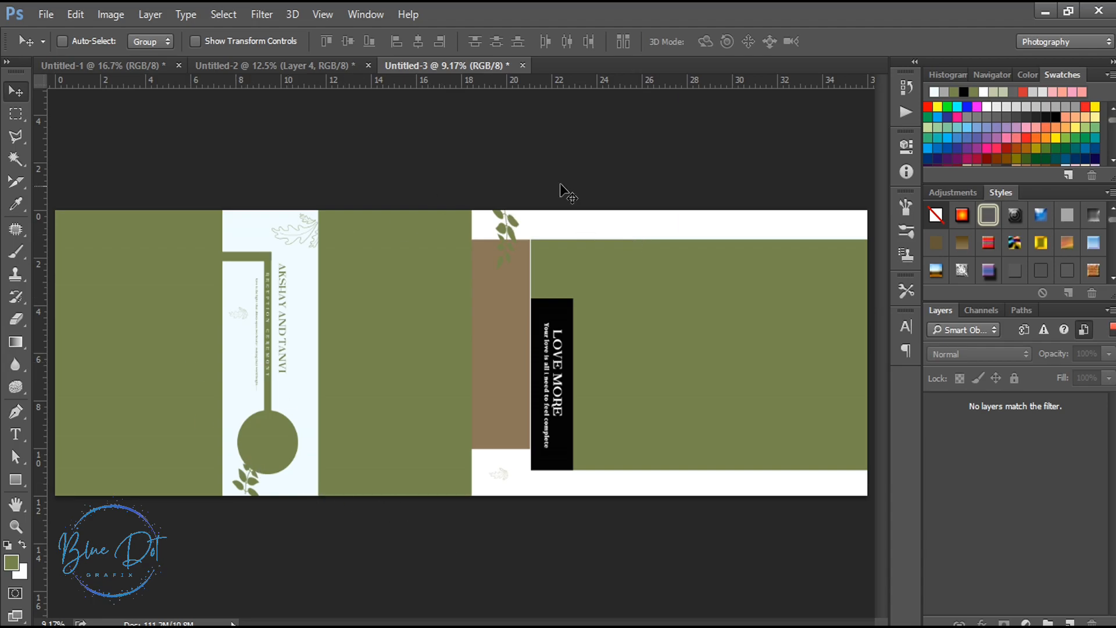
pyautogui.click(48, 14)
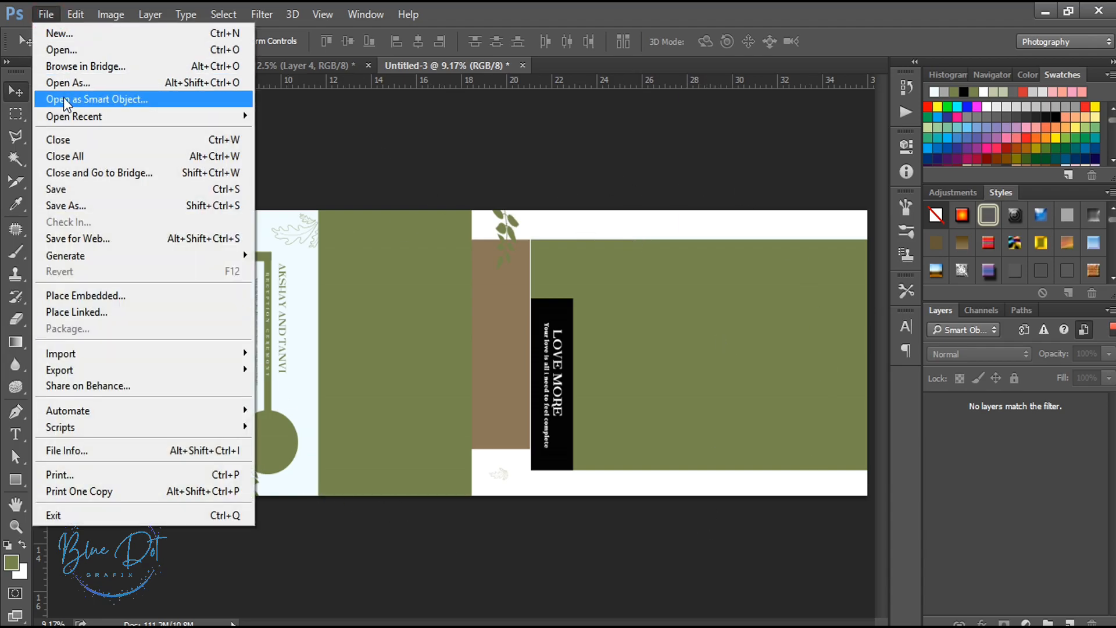
pyautogui.click(447, 176)
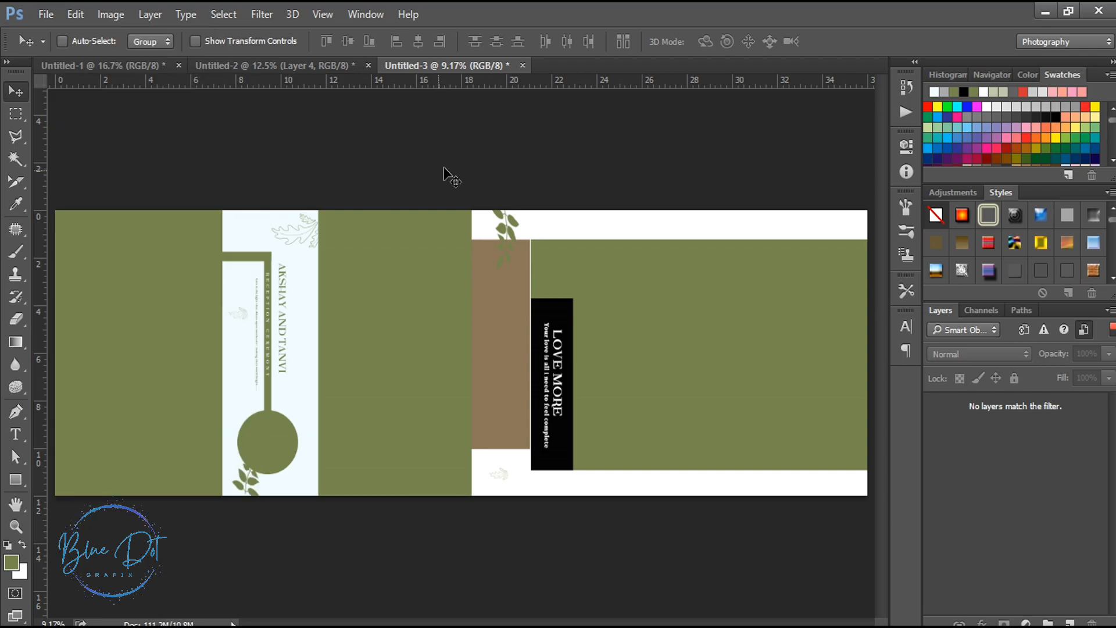
pyautogui.hotkey('ctrl', '+')
pyautogui.hscroll(-3, 465, 348)
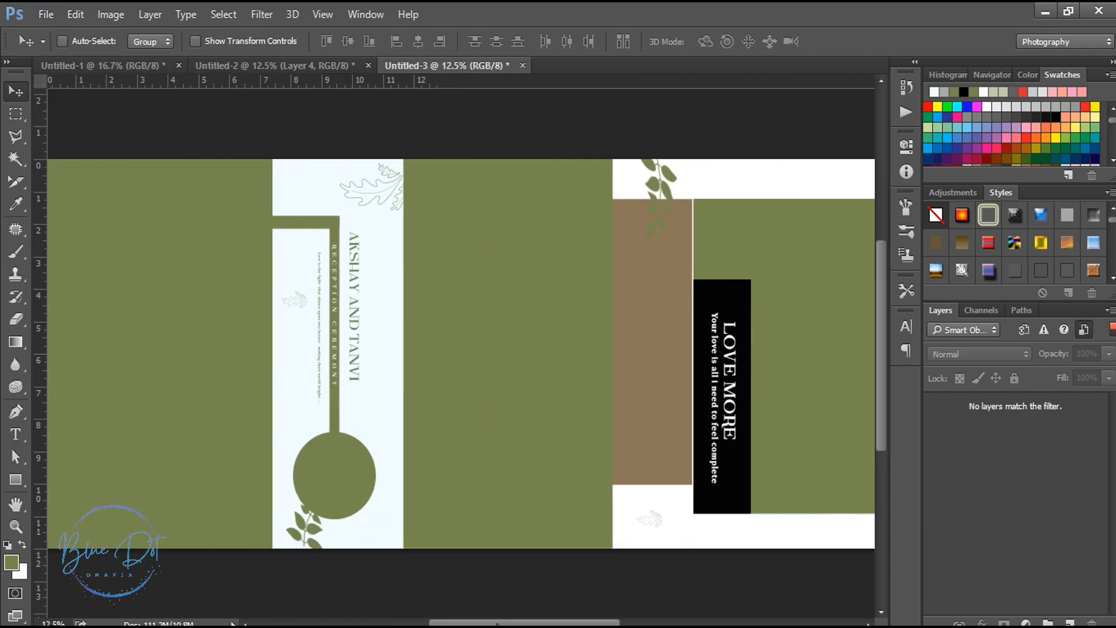
pyautogui.hscroll(5, 492, 623)
pyautogui.hscroll(-5, 492, 623)
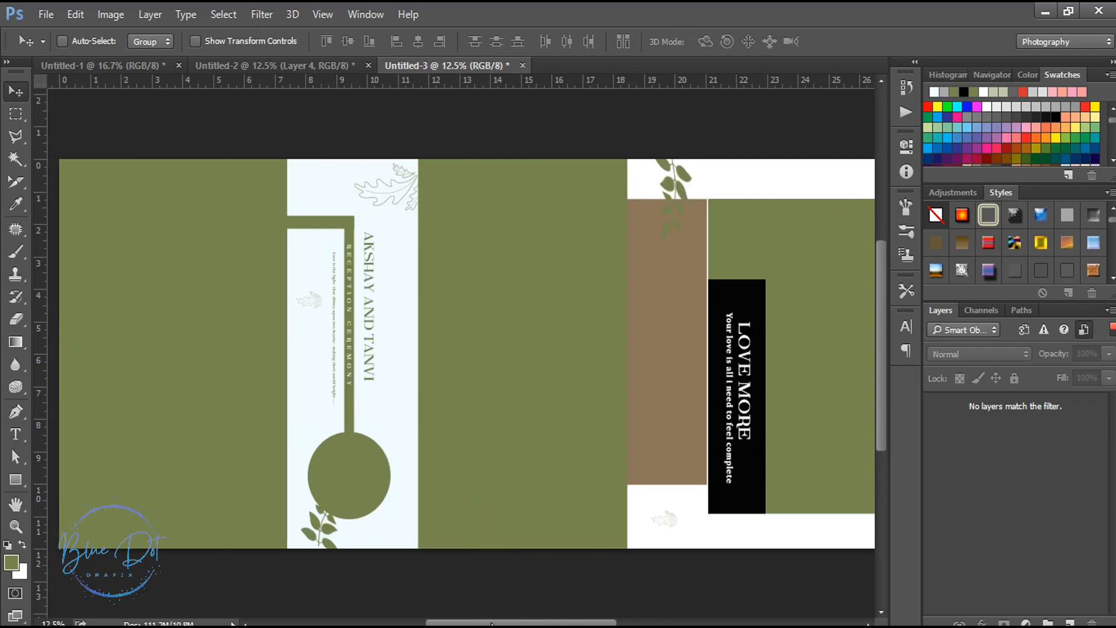